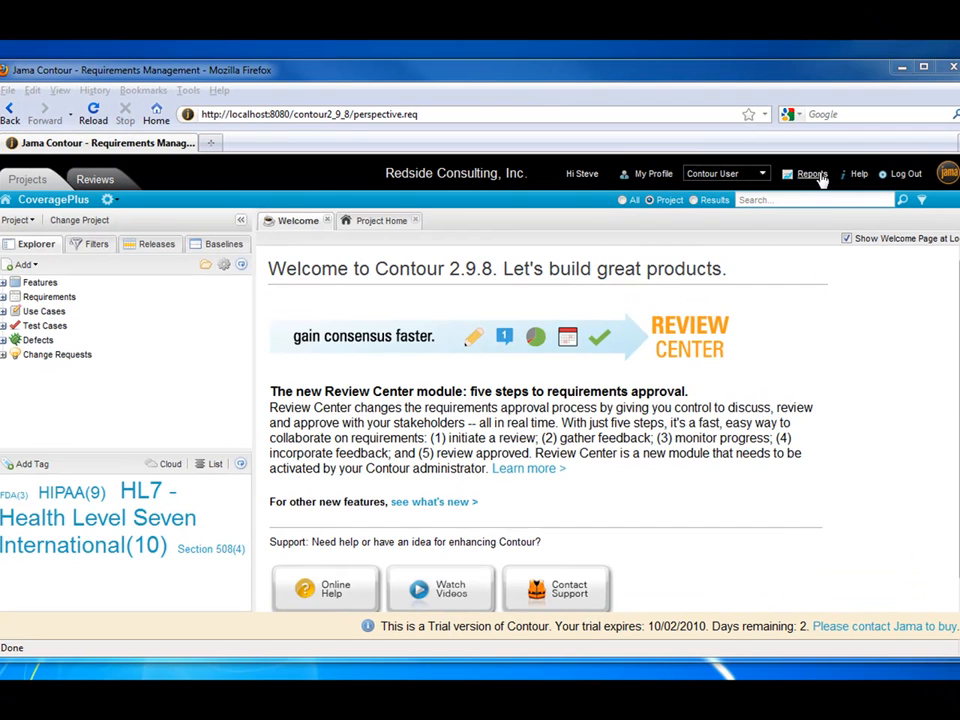
Open the list of global reports to see which ones are available, and close it again
left_click(812, 173)
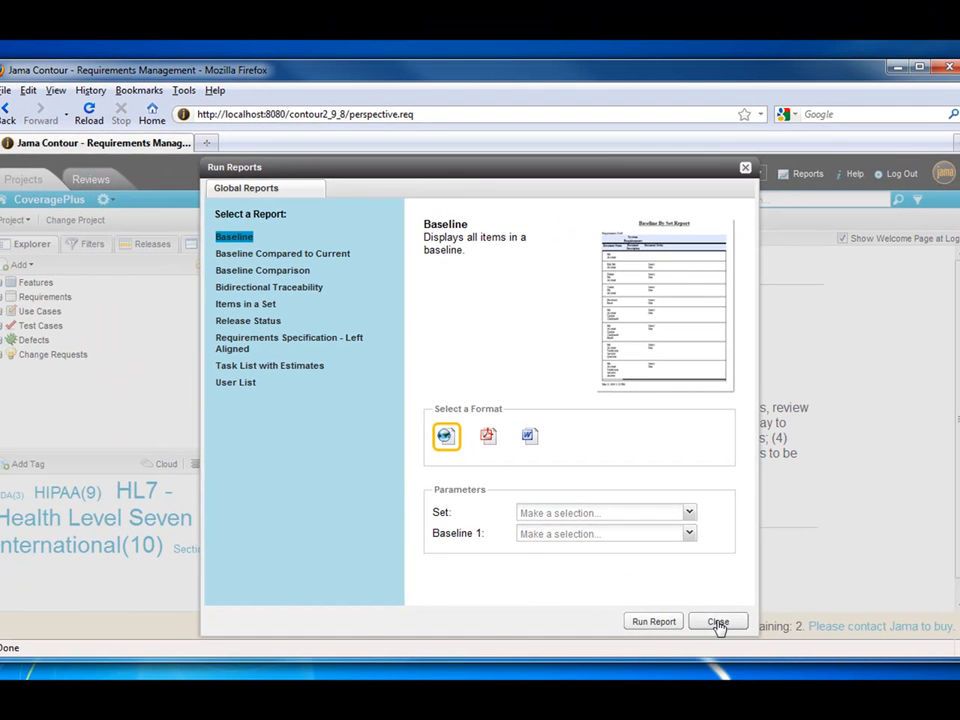
left_click(718, 622)
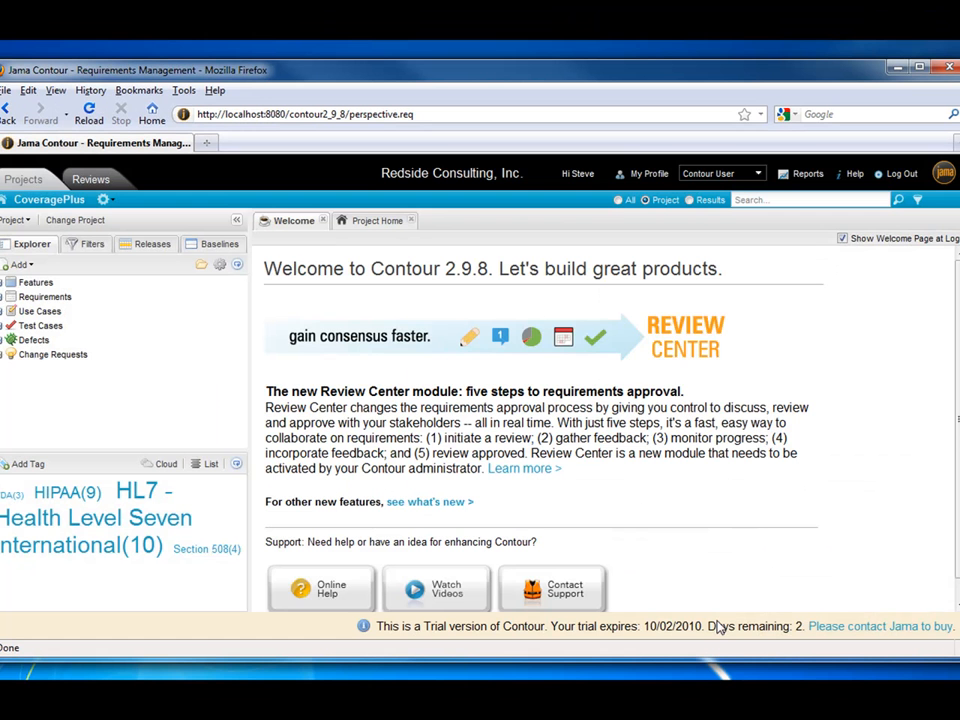
Run the Requirements Document report in Word format for the Requirements set and open the generated file in Microsoft Word
left_click(40, 298)
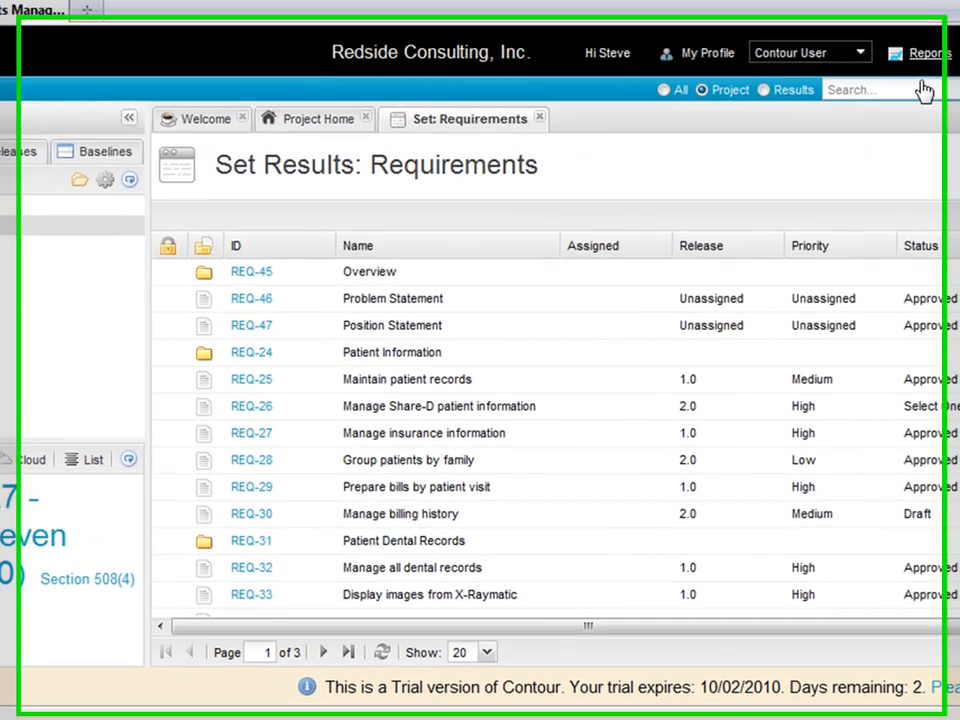
left_click(926, 56)
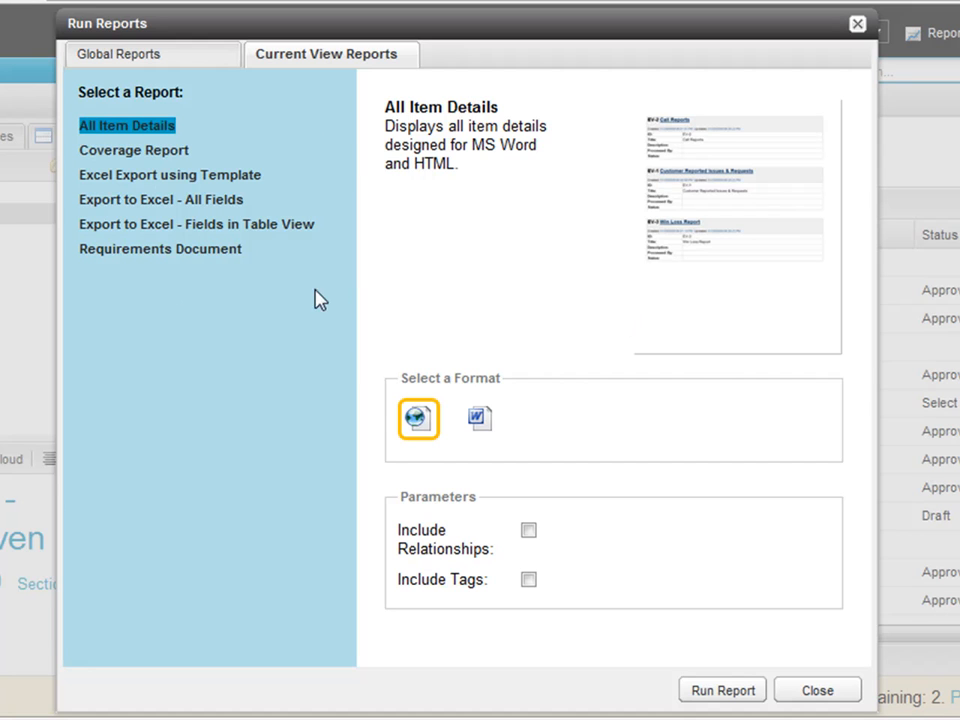
left_click(240, 251)
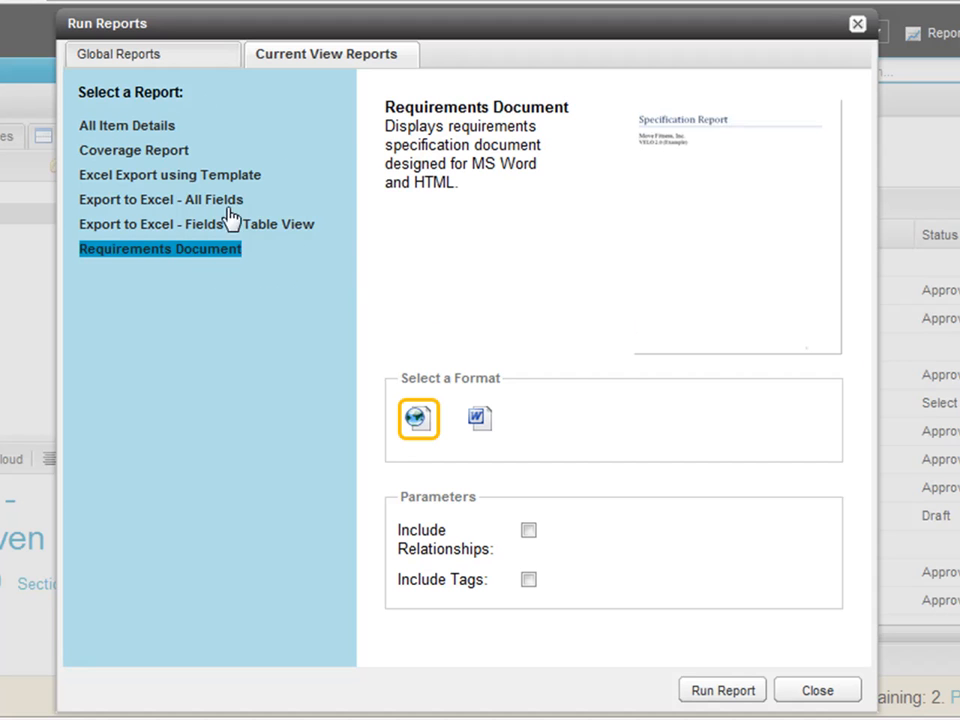
left_click(478, 418)
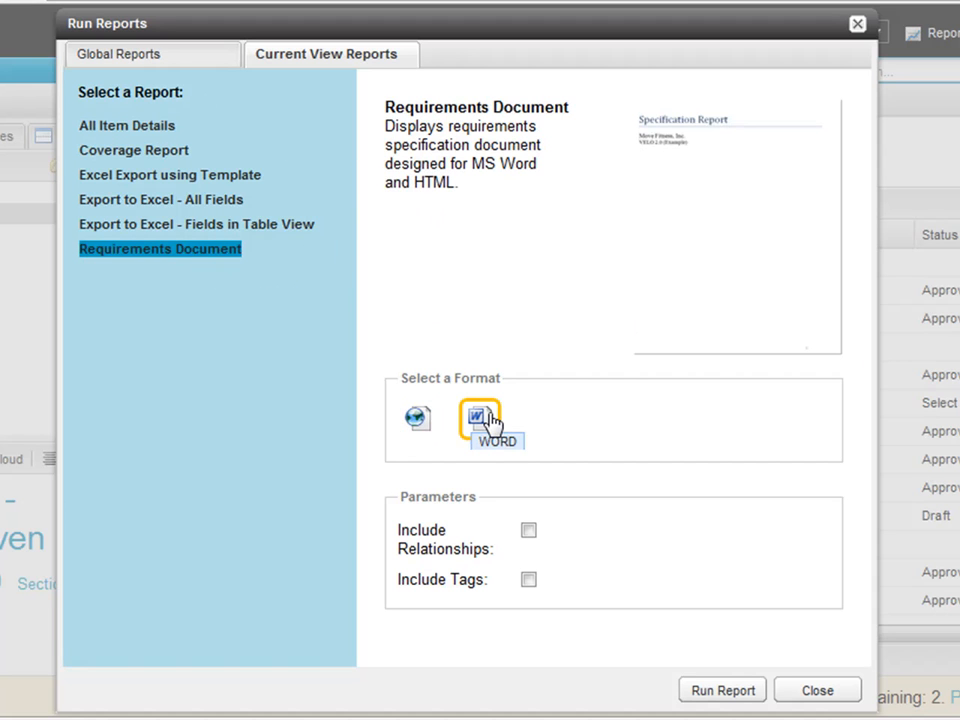
left_click(722, 692)
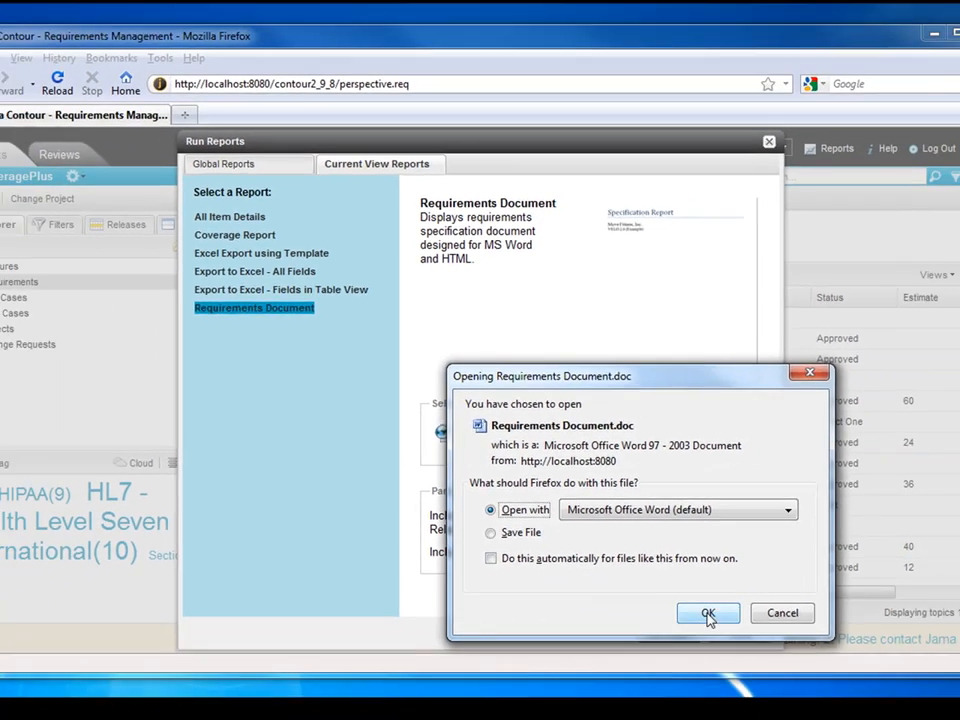
left_click(773, 657)
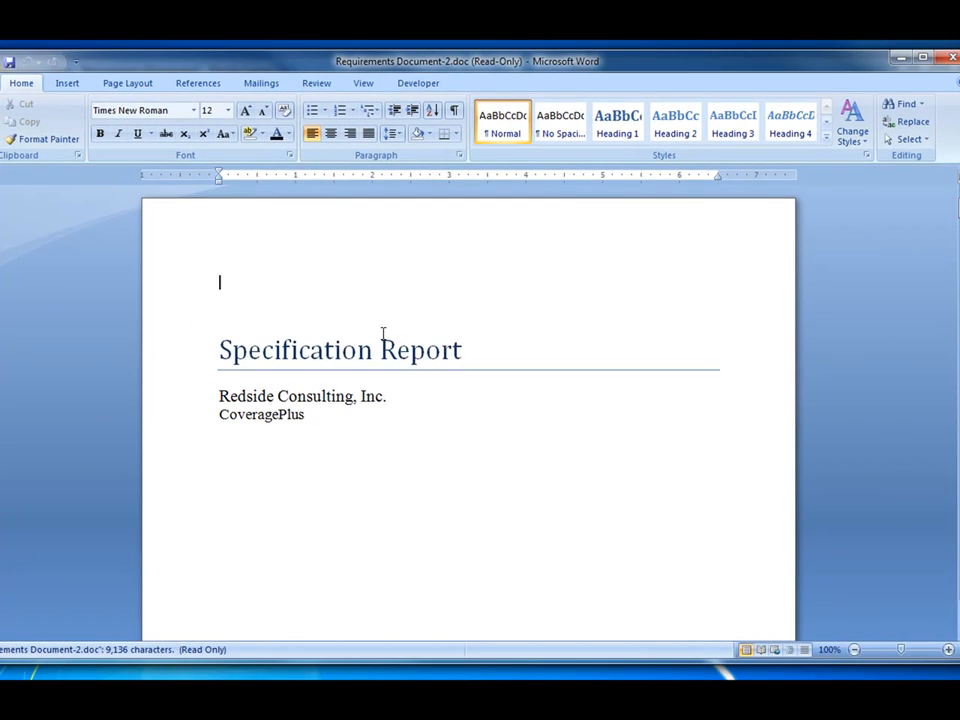
Examine the title page and body of the generated Specification Report, and close the Run Reports dialog in Jama Contour
left_click(382, 338)
left_click(266, 415)
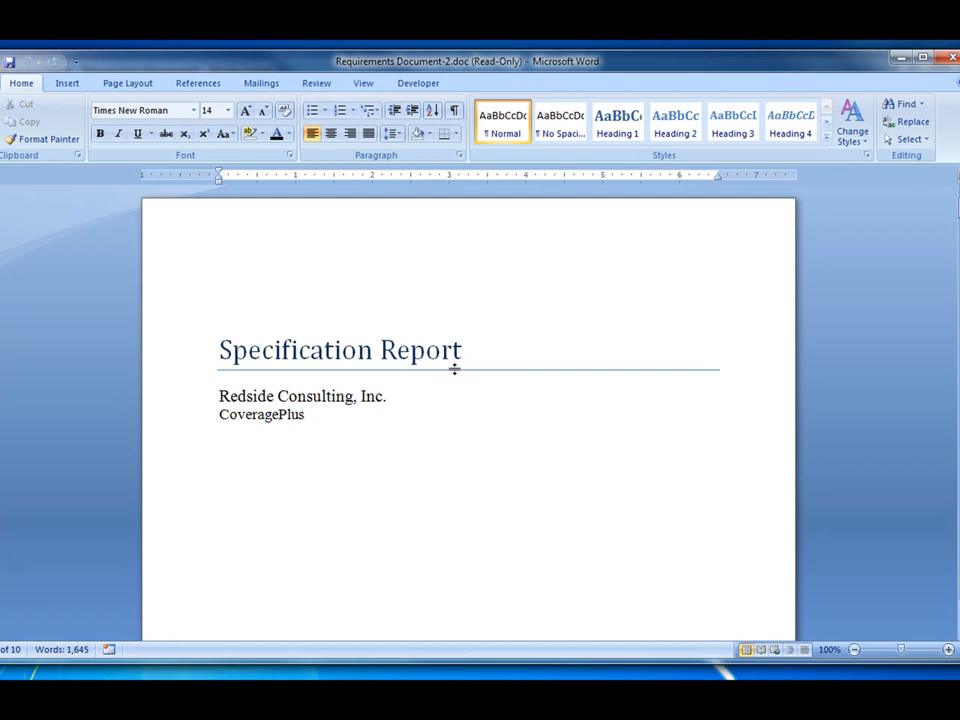
scroll(465, 375, "down", 12)
left_click(275, 372)
left_click(266, 390)
scroll(285, 410, "down", 15)
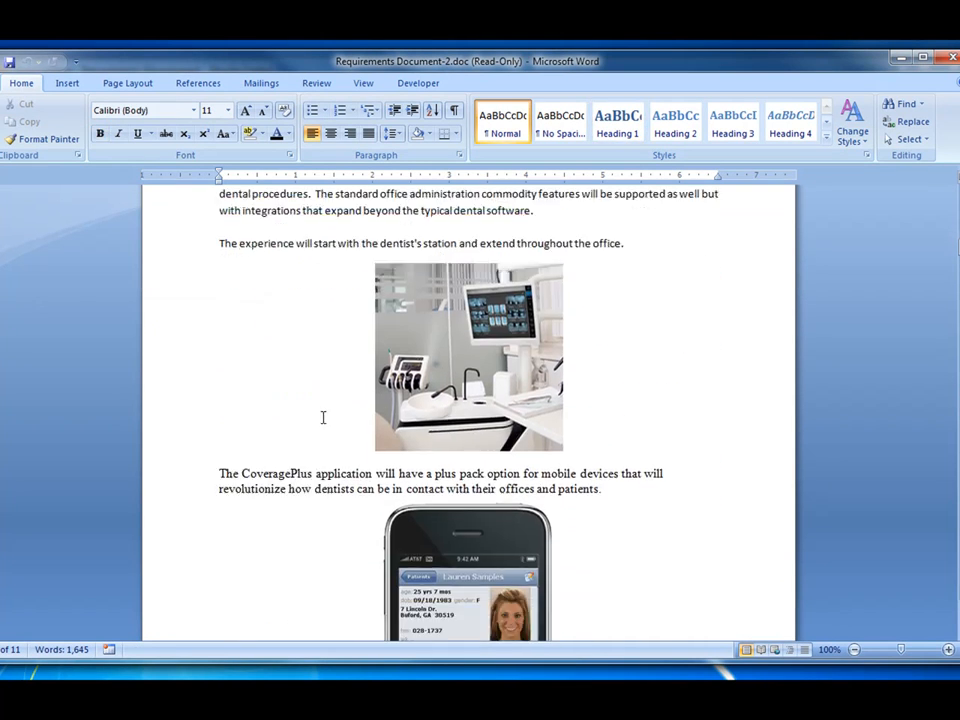
scroll(286, 431, "down", 5)
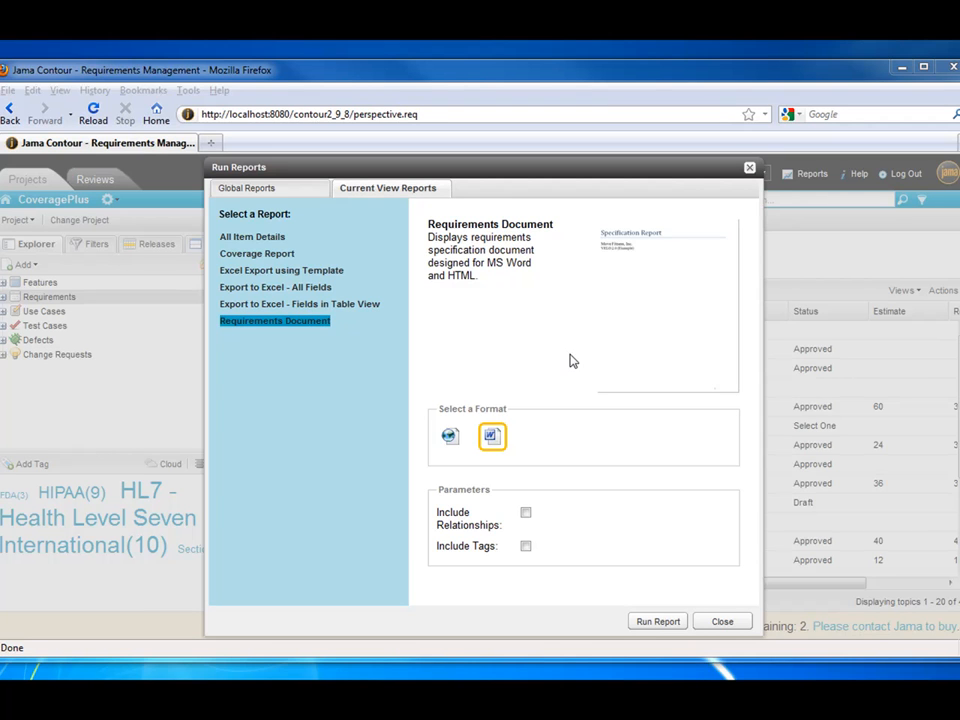
left_click(718, 620)
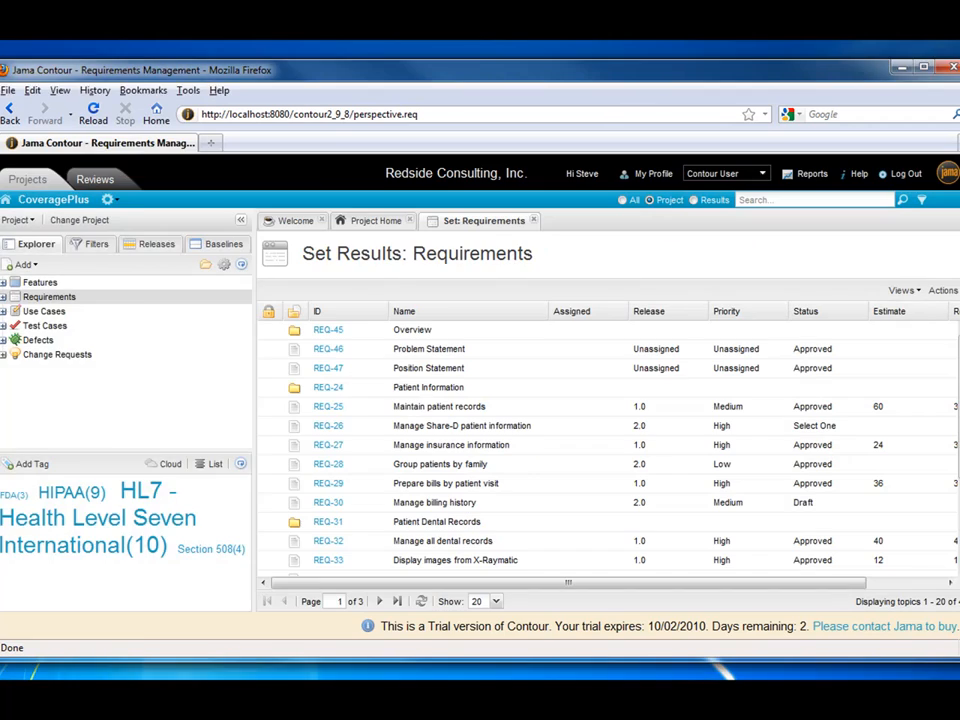
Switch to the Sample Report draft in Microsoft Word and inspect the styles of its title and project name
left_click_drag(0, 44, 303, 76)
left_click(508, 321)
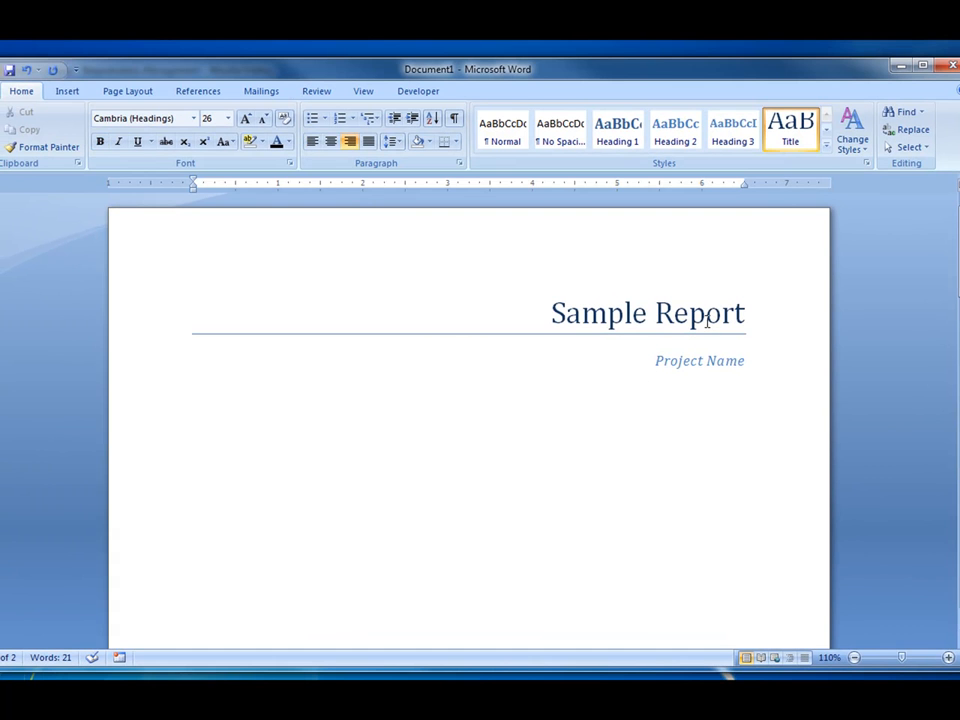
left_click_drag(708, 360, 699, 363)
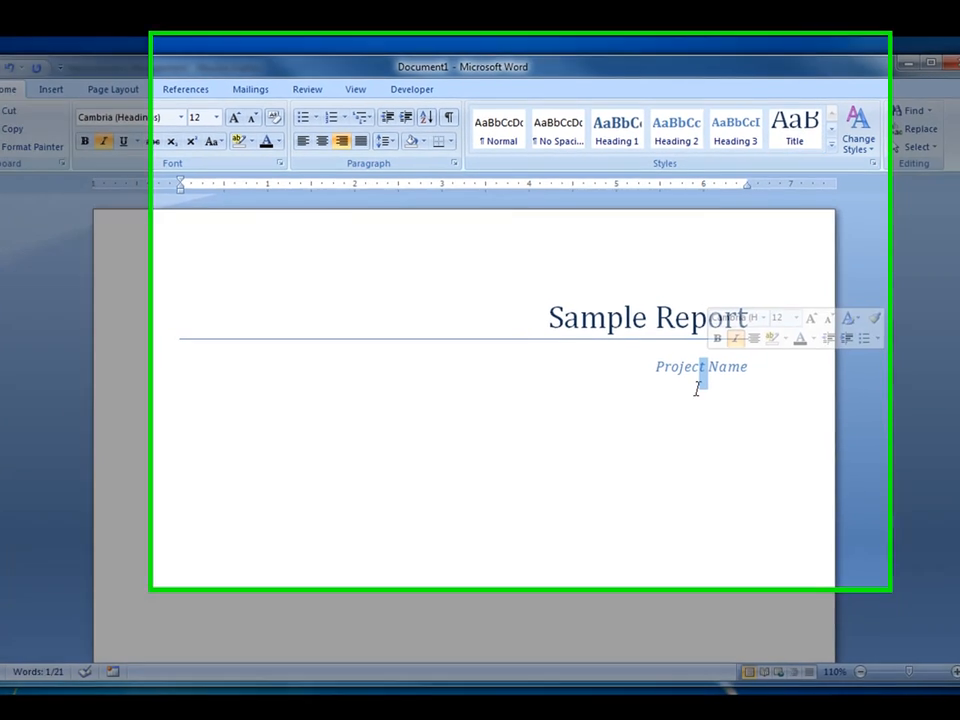
left_click(666, 361)
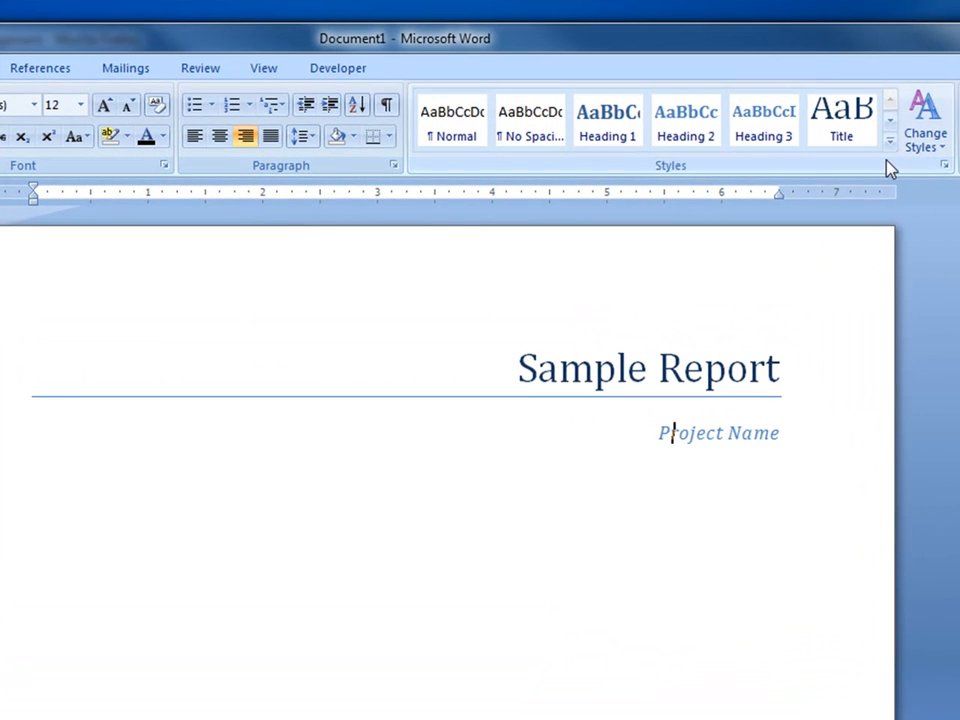
left_click(891, 147)
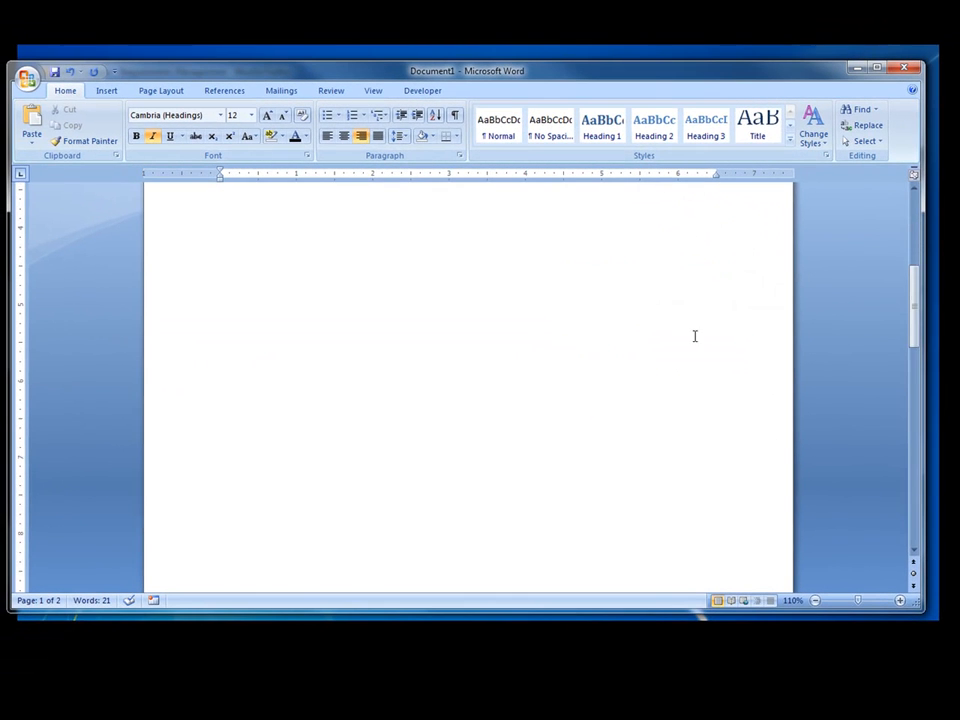
Examine the requirement name heading, the description and the Status and Priority table on the draft's second page
scroll(692, 334, "down", 3)
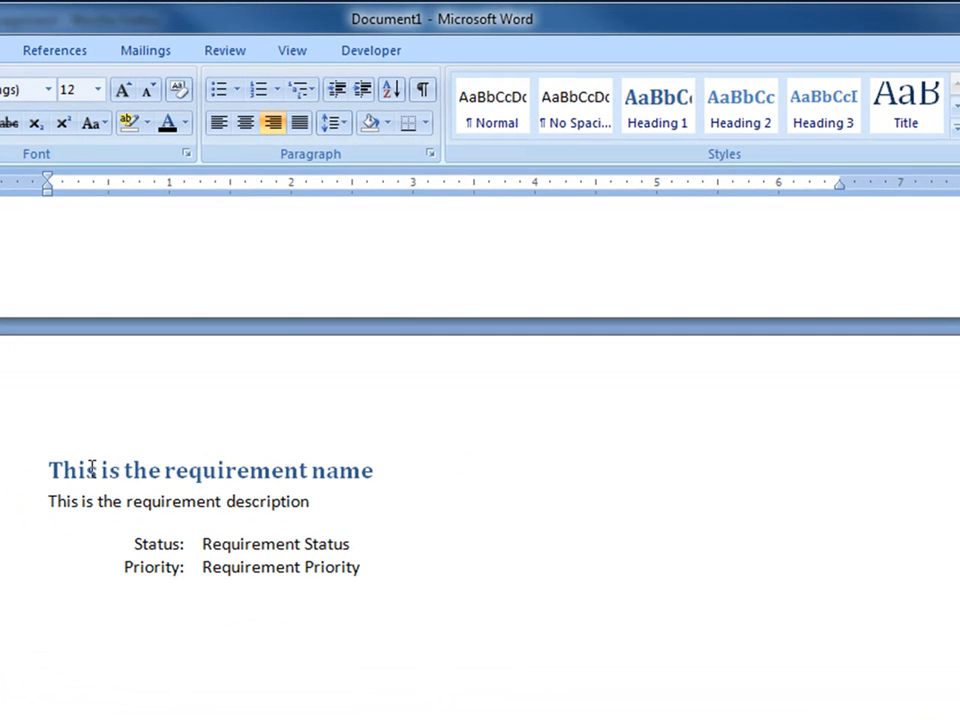
left_click(246, 586)
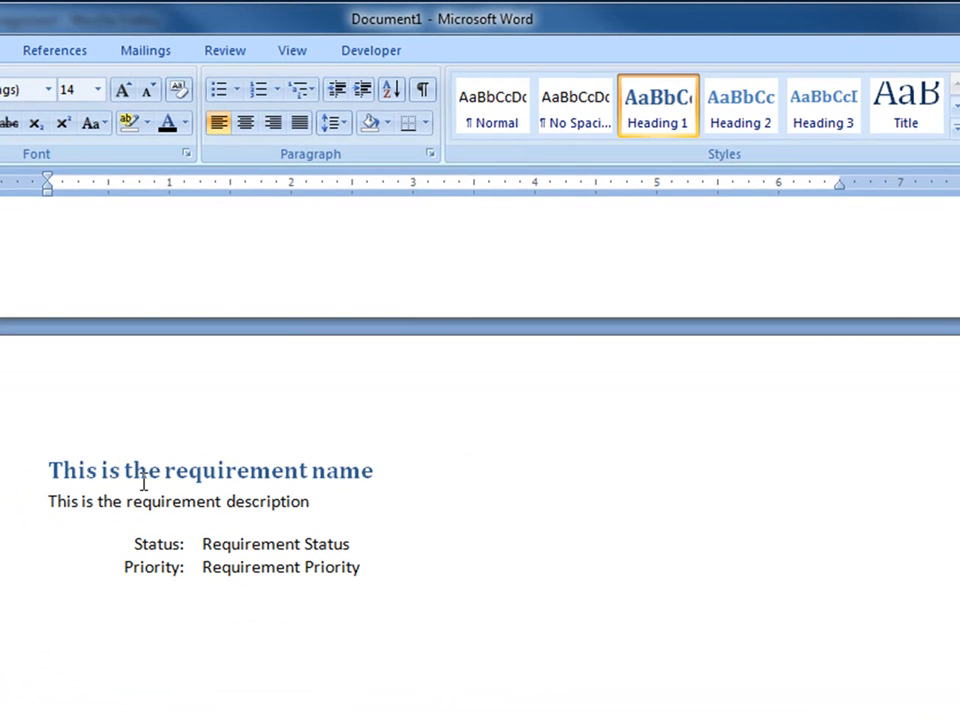
mouse_move(107, 527)
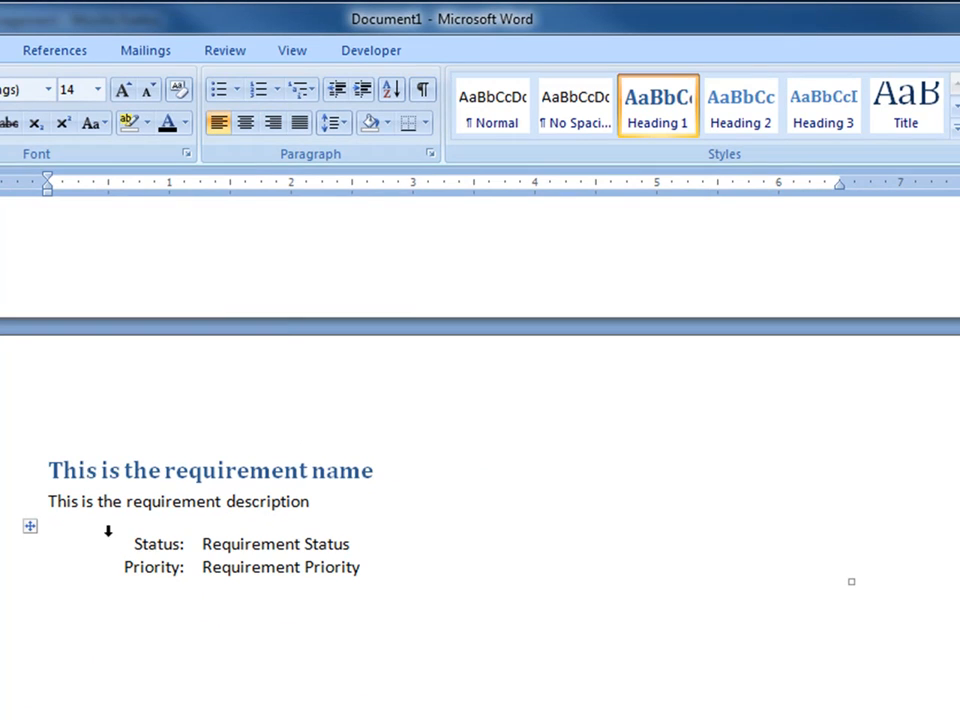
left_click(28, 528)
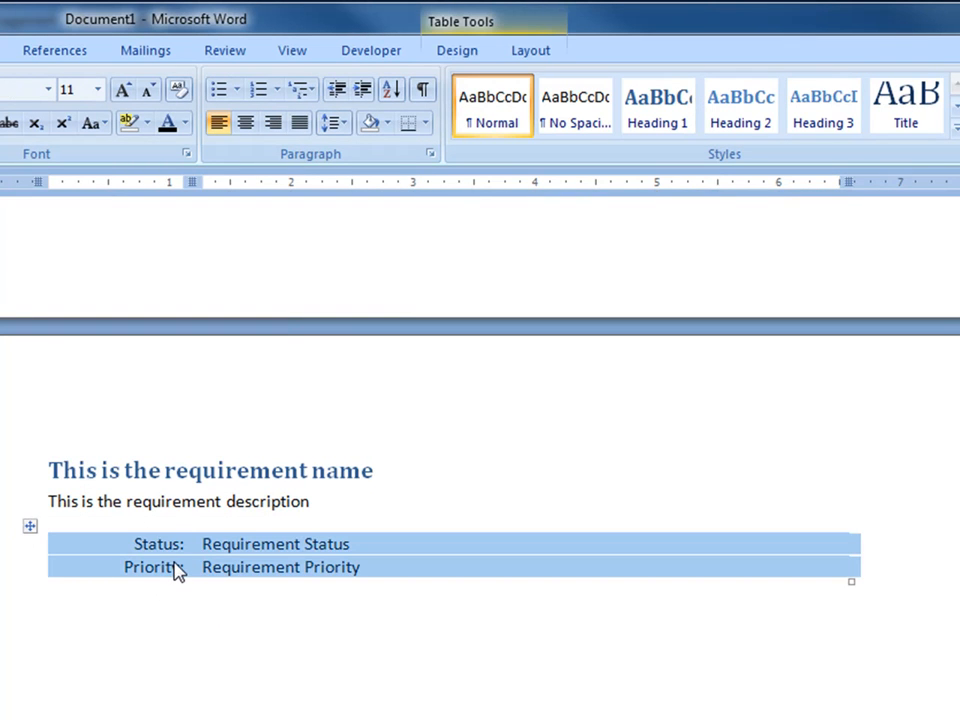
left_click(171, 627)
scroll(214, 600, "up", 10)
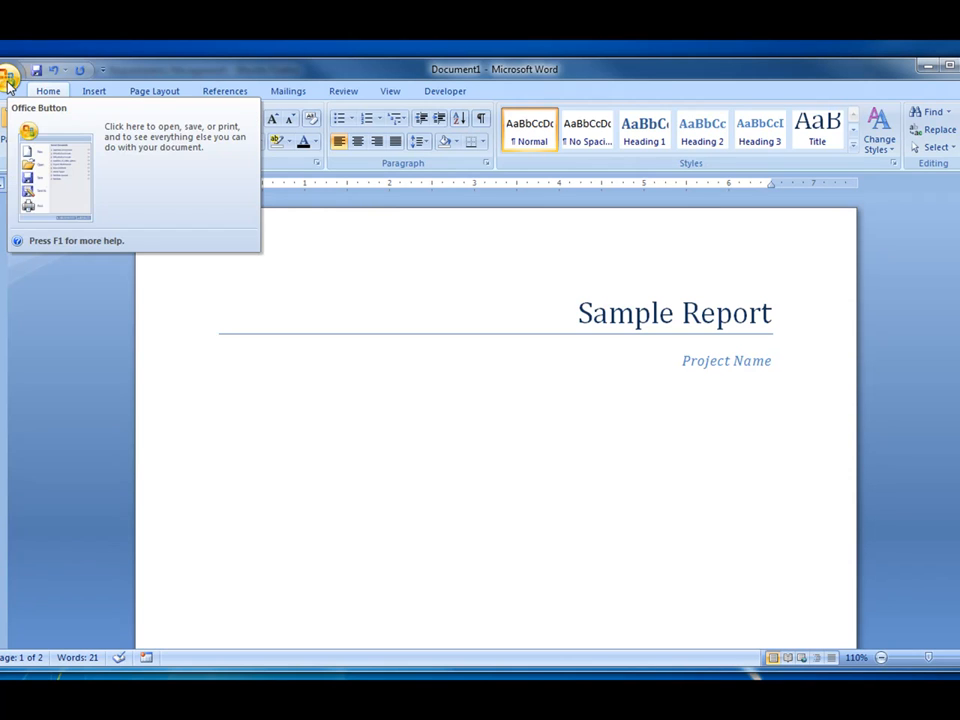
Save the document in the Custom Reports library as a Web Page (*.htm;*.html) named Sample Report.htm, and close Word
left_click(8, 78)
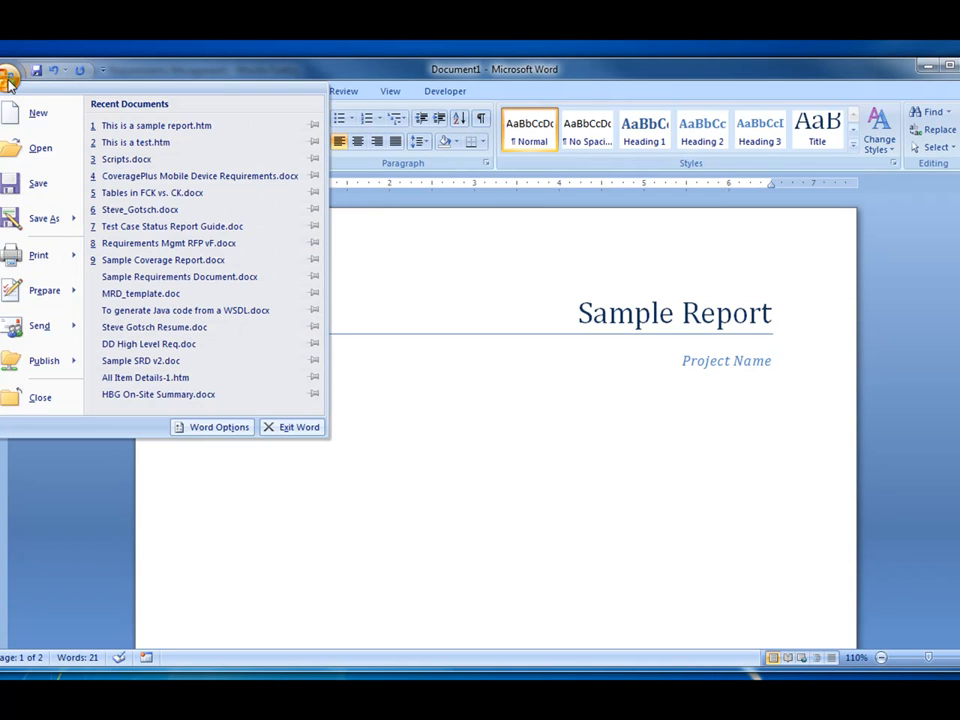
left_click(36, 220)
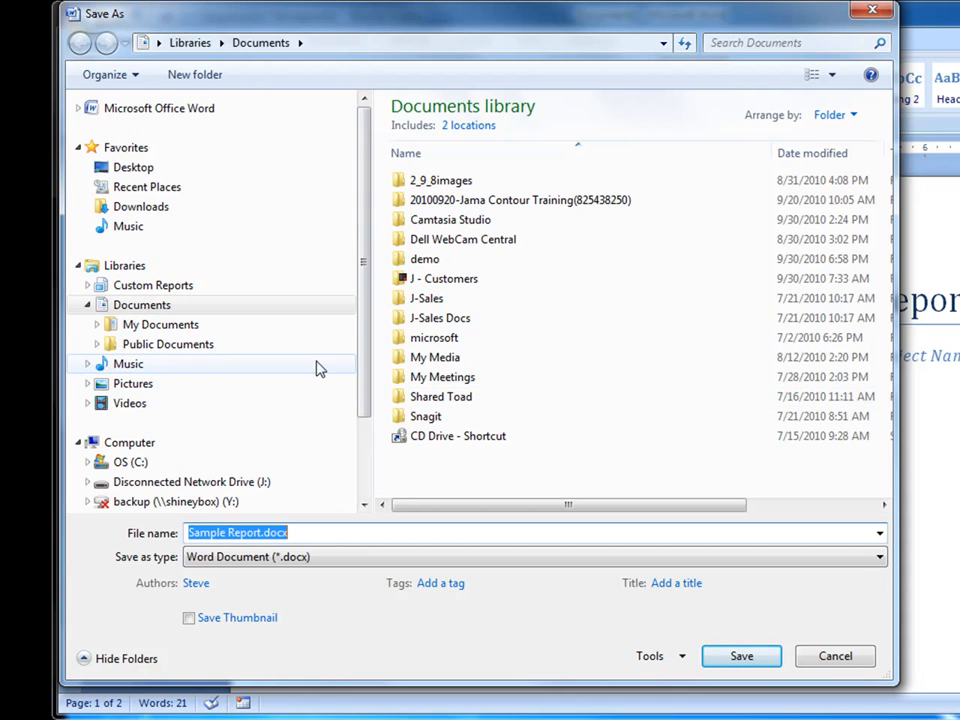
left_click(525, 557)
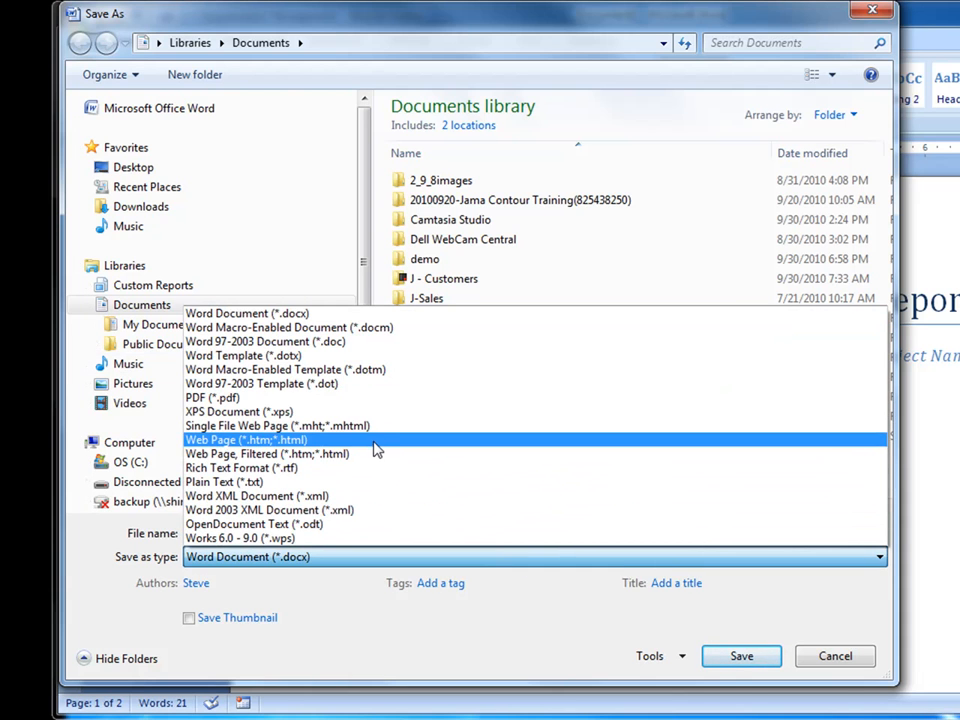
left_click(372, 439)
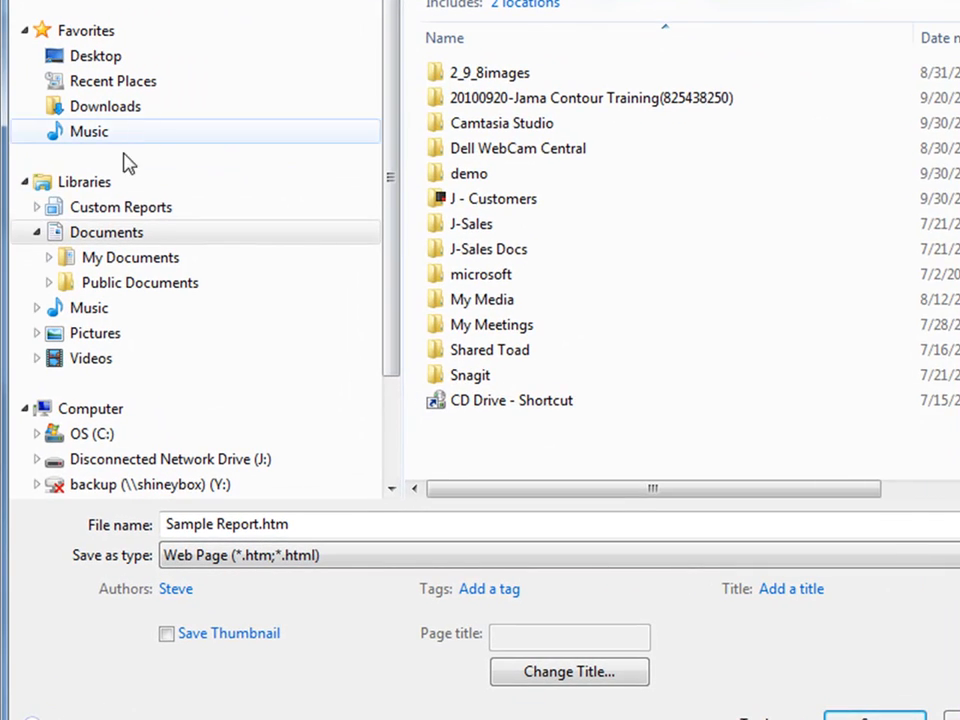
left_click(129, 208)
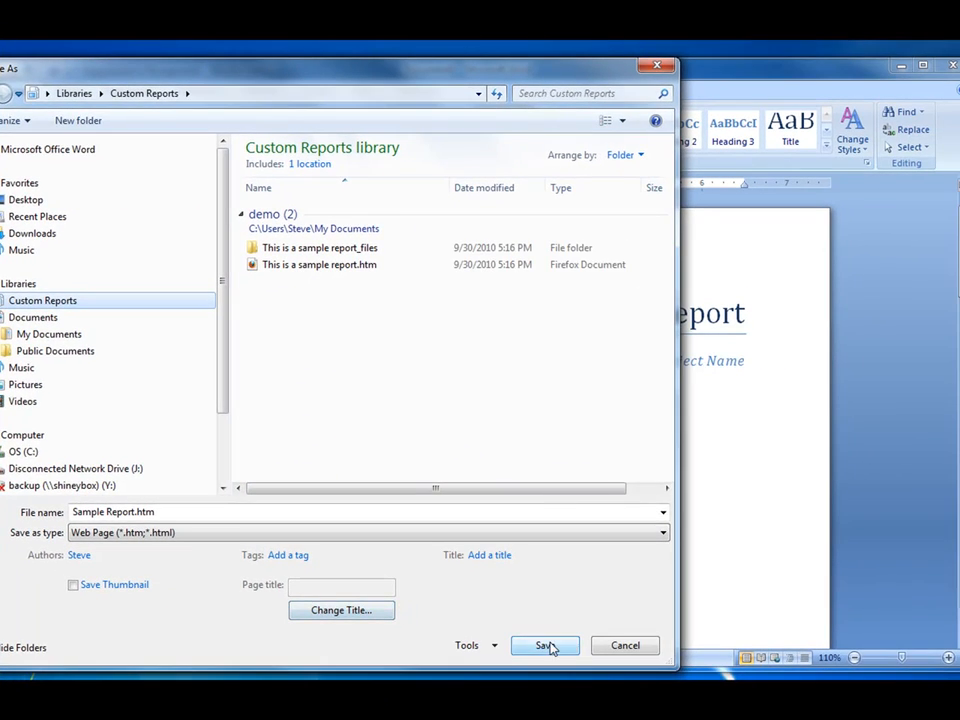
left_click(712, 686)
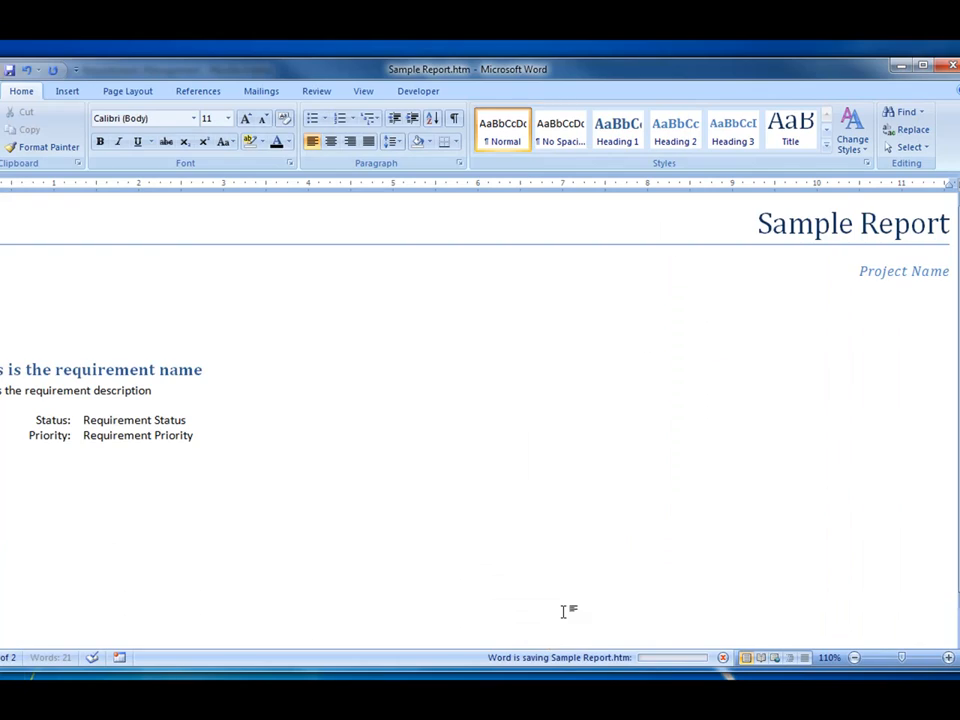
left_click(950, 65)
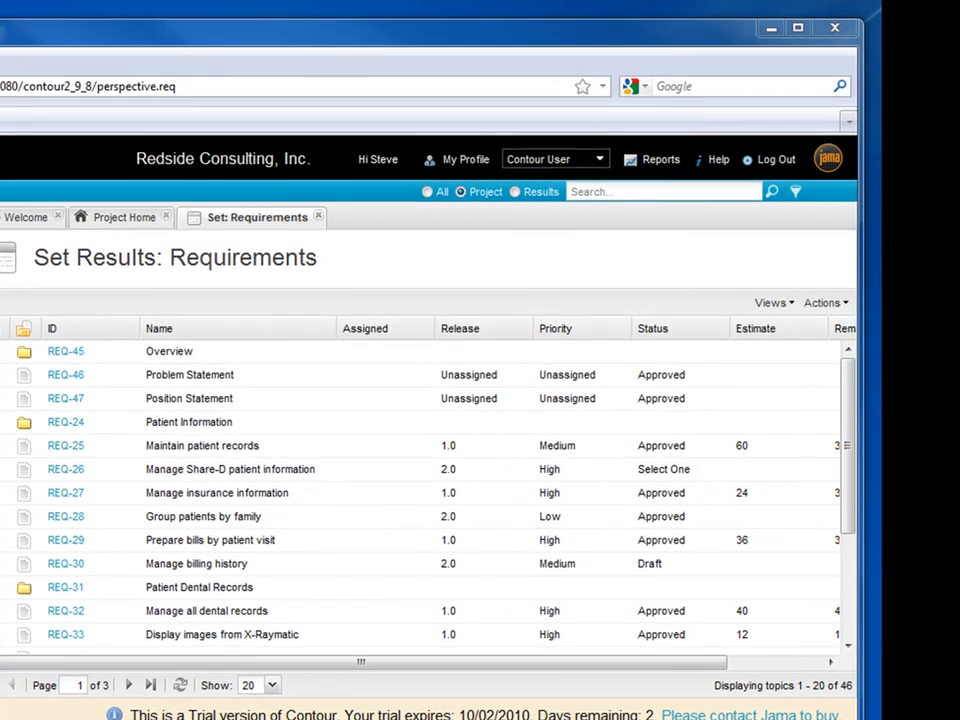
Switch to Windows Explorer and open Sample Report.htm from the demo folder of the Custom Reports library in TextPad
key("alt+Tab")
left_click_drag(157, 287, 156, 214)
left_click(60, 283)
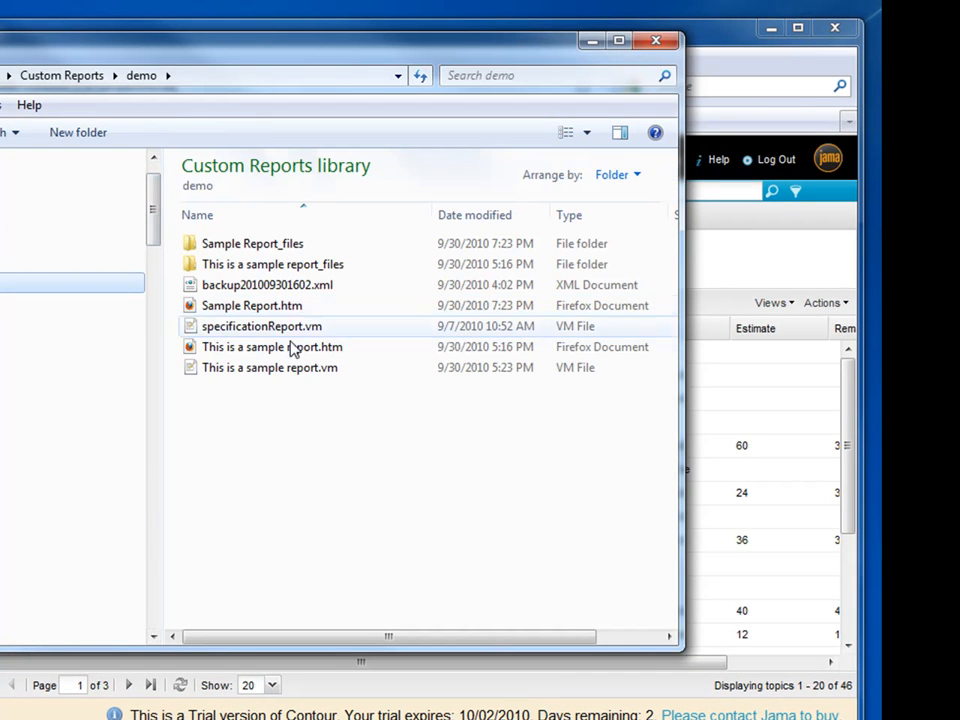
left_click(203, 442)
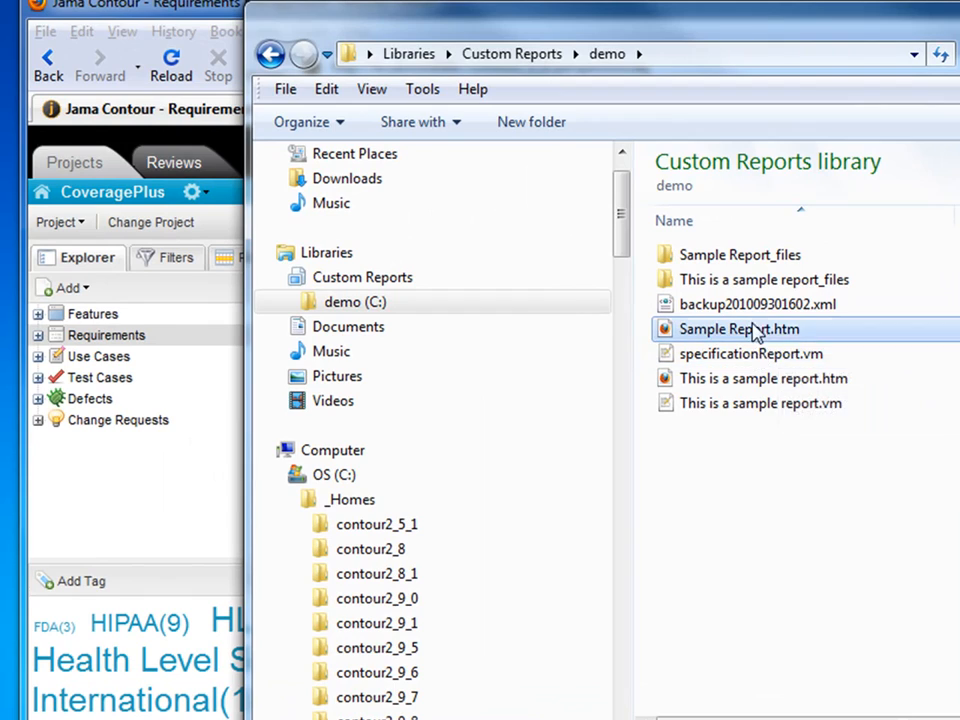
right_click(398, 312)
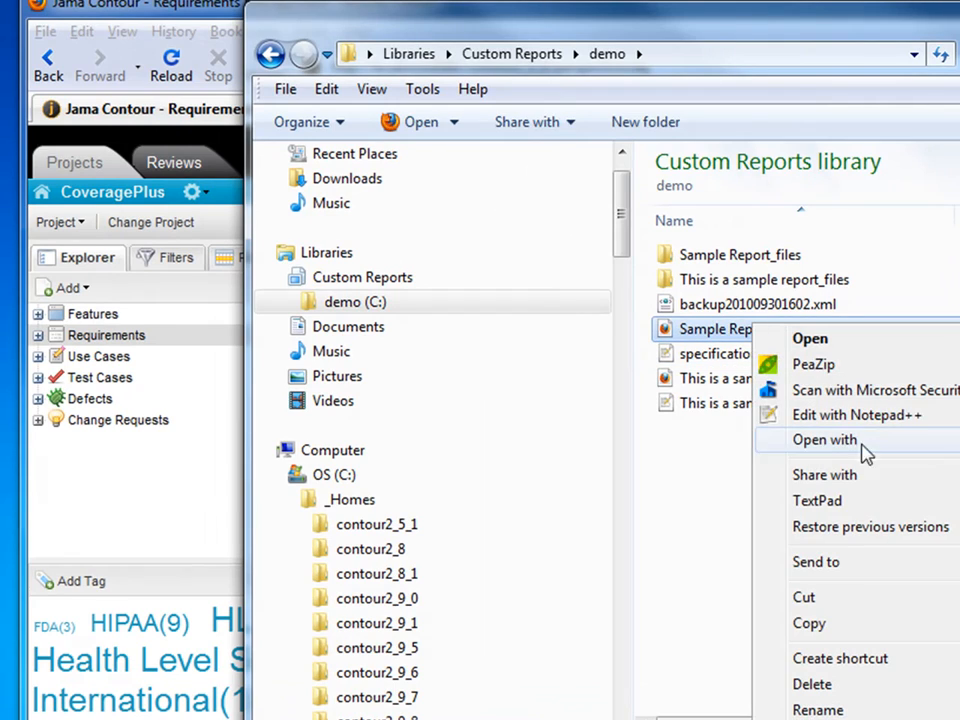
left_click(848, 507)
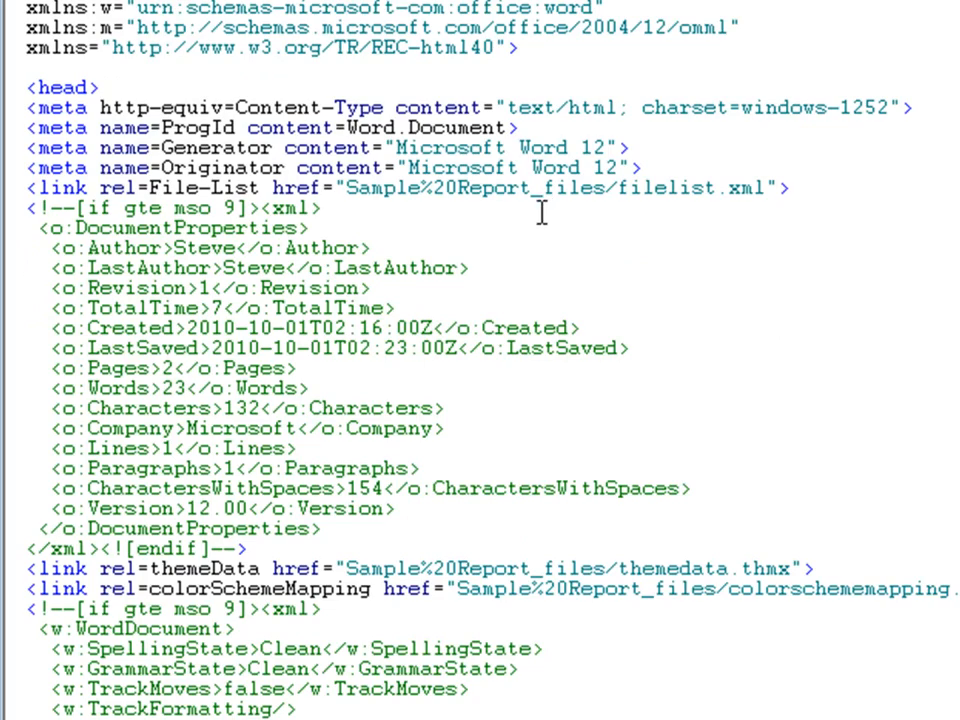
Examine the document properties, compatibility settings and latent style entries in the head of the HTML source, up to the style block
scroll(615, 210, "down", 15)
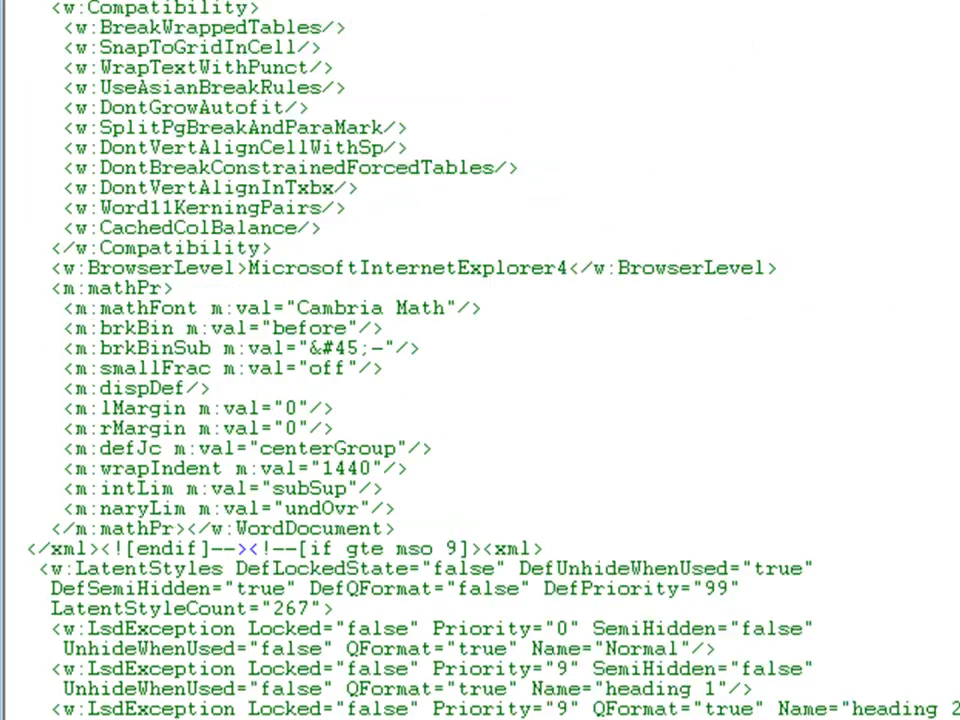
scroll(480, 360, "down", 20)
scroll(943, 317, "up", 20)
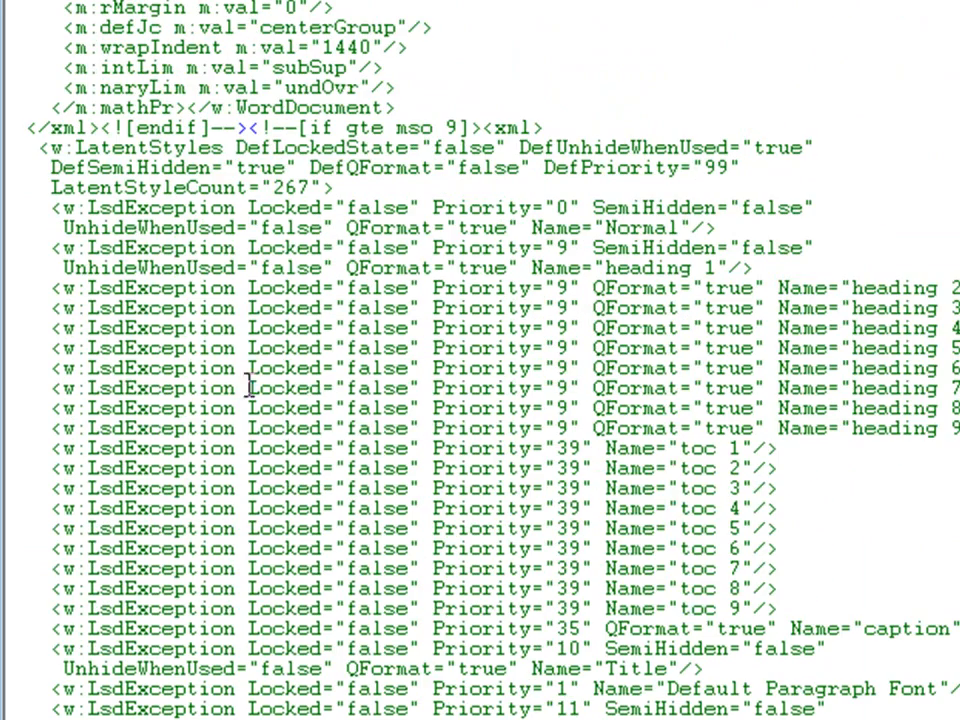
scroll(248, 383, "down", 13)
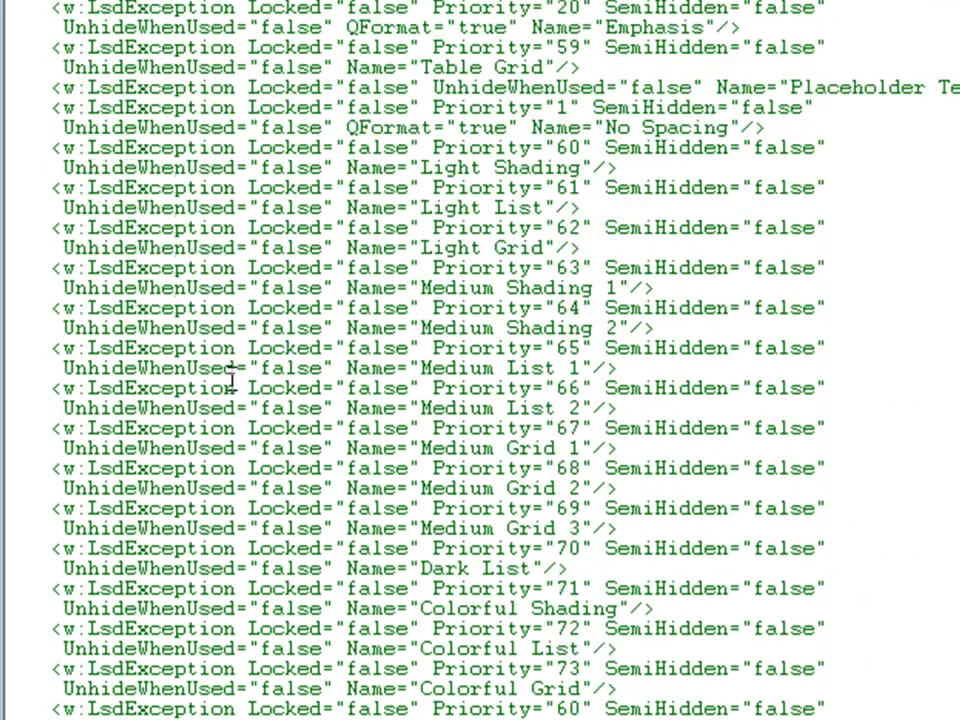
scroll(232, 375, "down", 6)
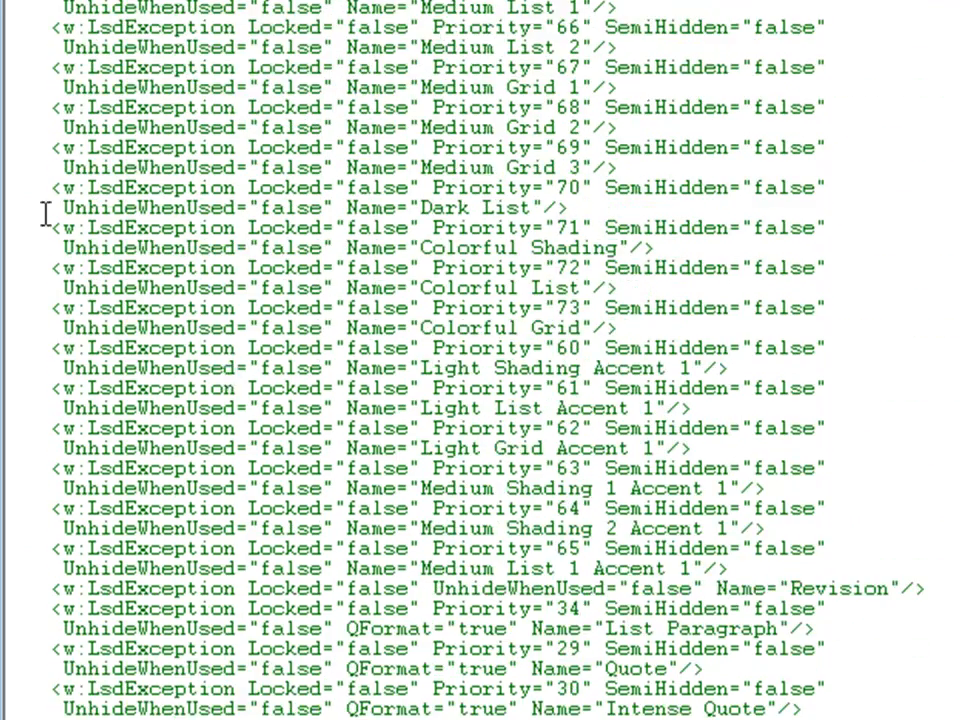
scroll(231, 291, "down", 19)
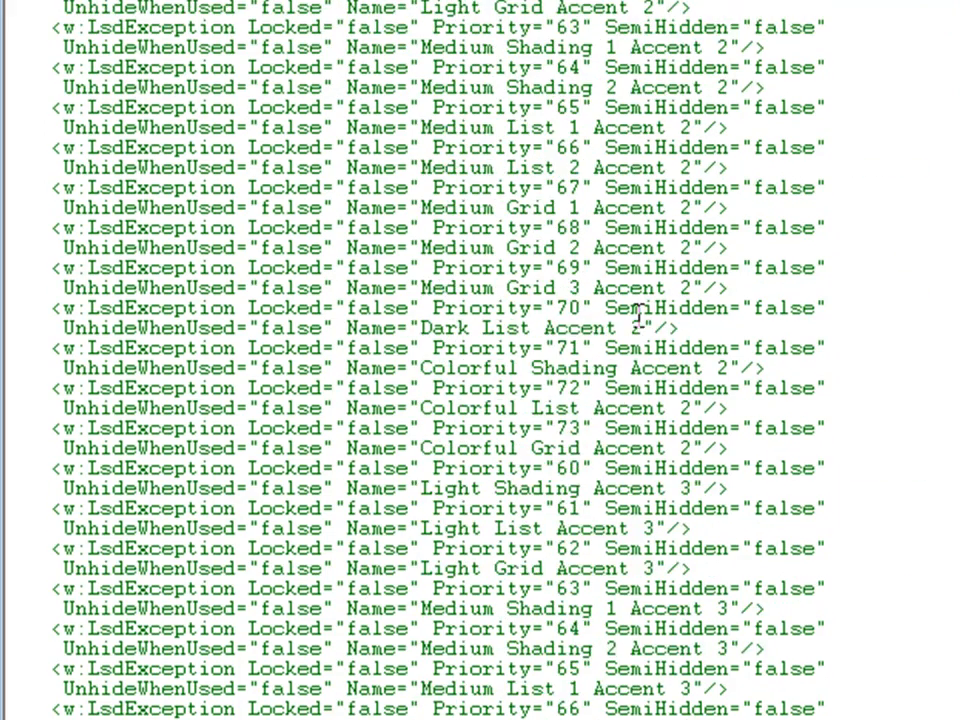
scroll(896, 375, "down", 20)
scroll(868, 411, "down", 12)
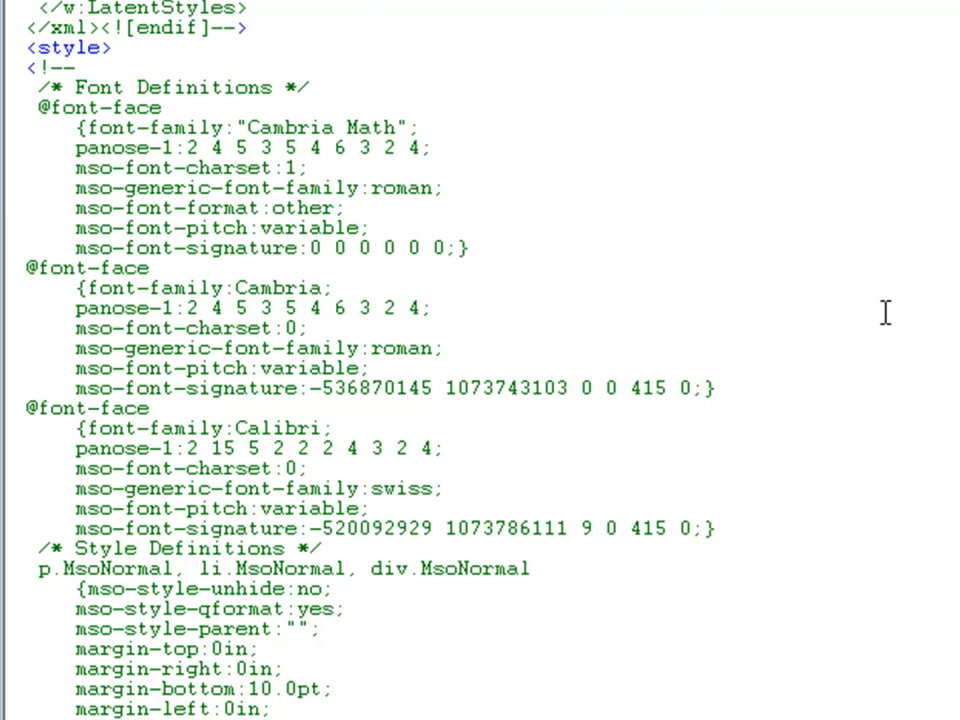
Review the font definitions and the MsoNormal, h1, h2 and title style definitions in the style block
scroll(200, 64, "up", 1)
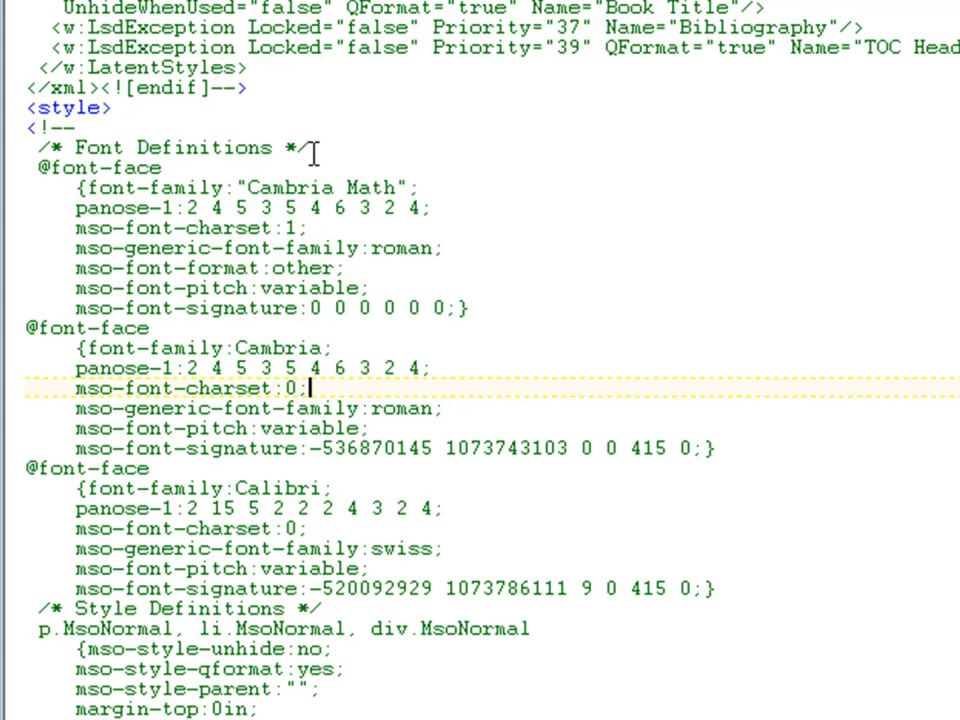
left_click(100, 208)
scroll(537, 225, "down", 10)
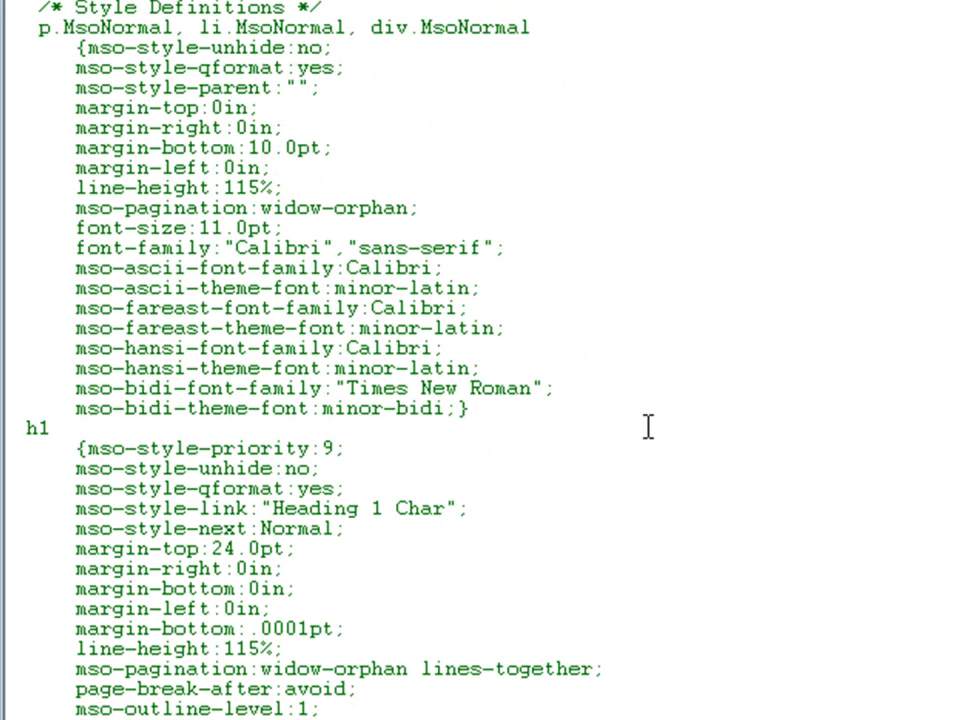
scroll(620, 410, "down", 2)
left_click(110, 310)
scroll(340, 316, "up", 3)
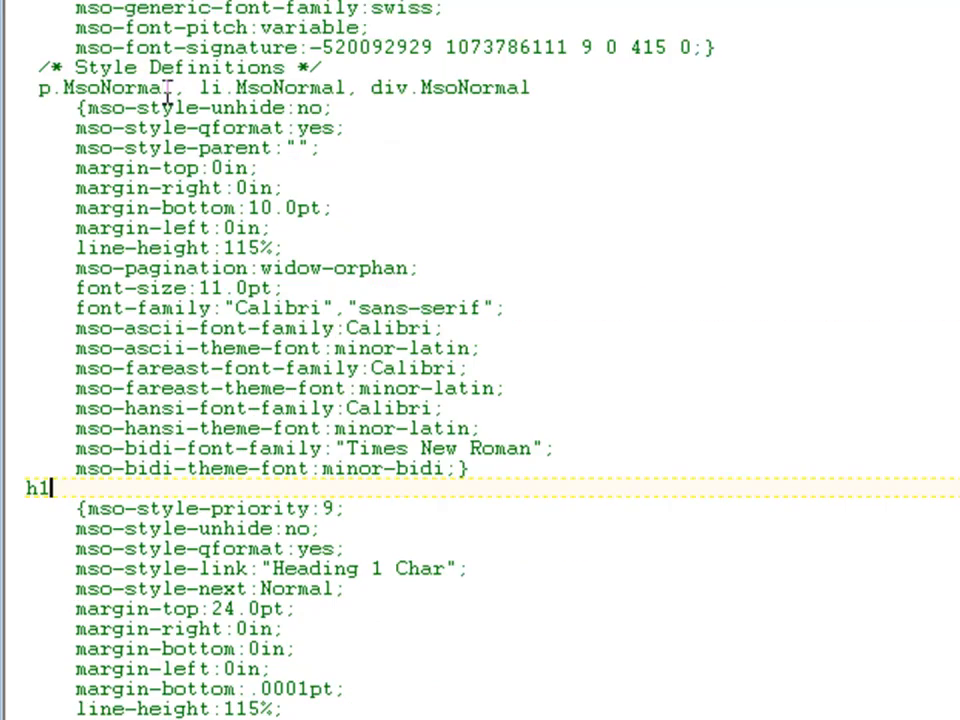
scroll(478, 280, "down", 5)
scroll(492, 318, "down", 20)
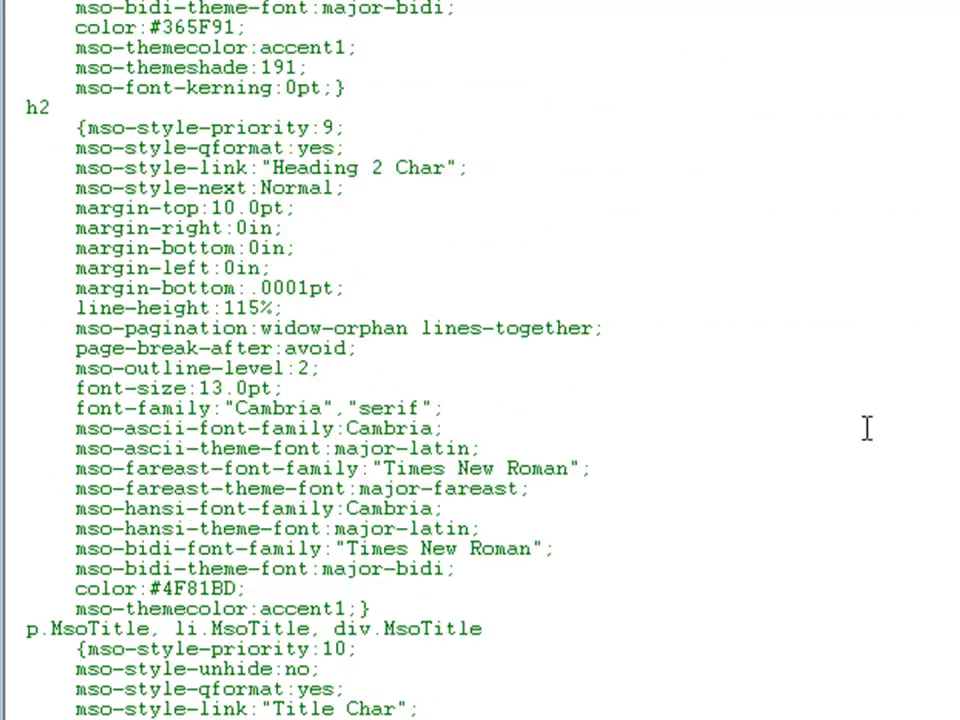
scroll(822, 424, "down", 14)
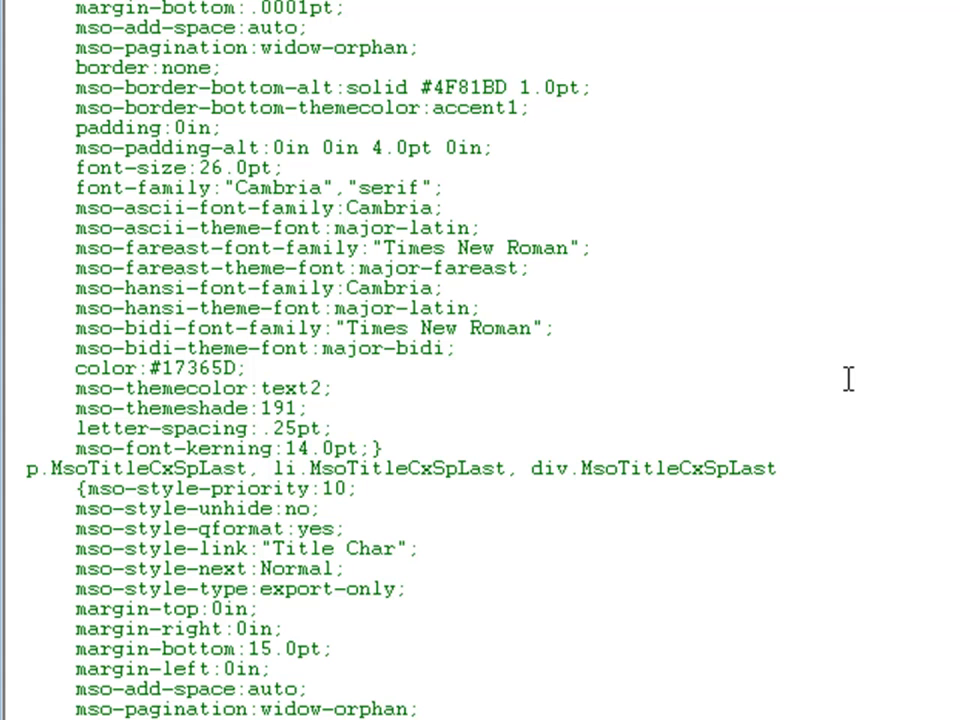
scroll(819, 349, "down", 4)
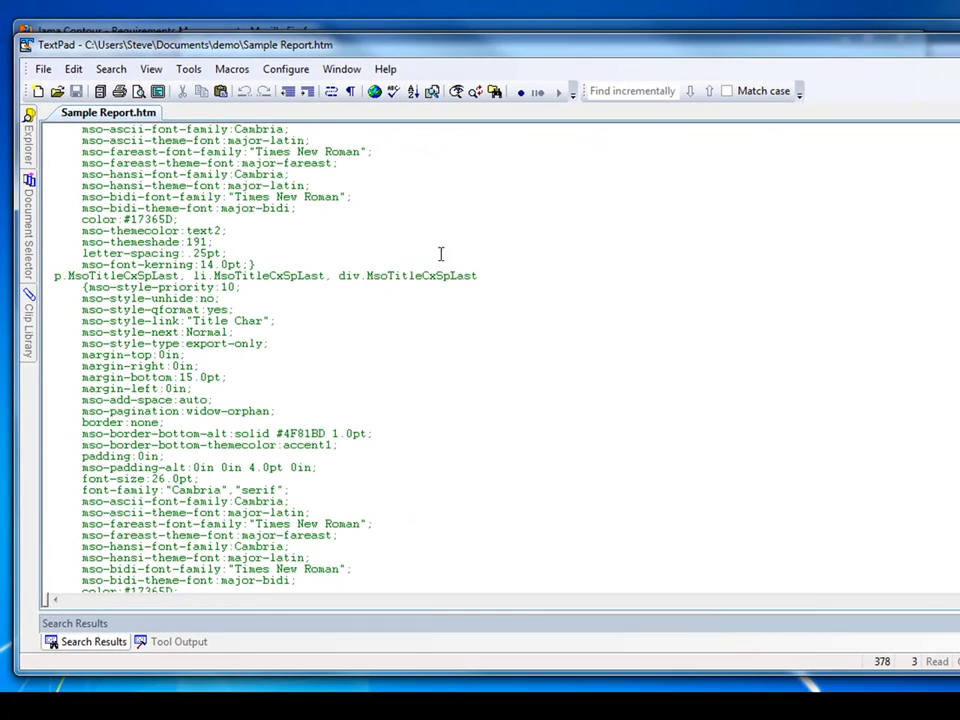
scroll(480, 328, "down", 20)
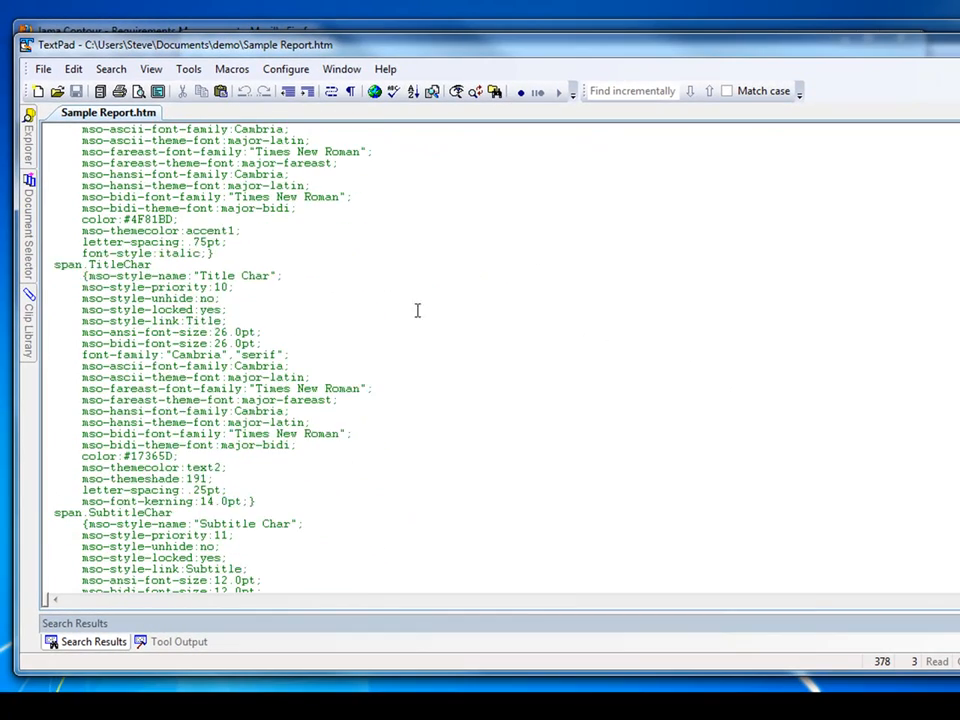
Examine the Sample Report and Project Name paragraphs in the HTML body and their MsoTitle and MsoSubtitle classes
scroll(604, 392, "down", 20)
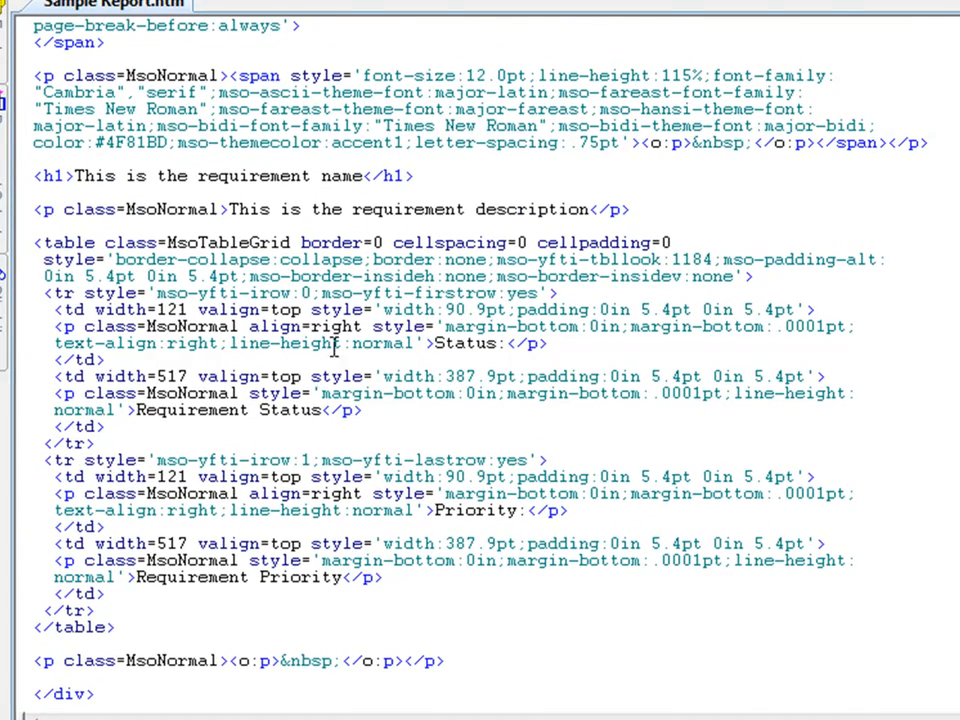
scroll(379, 285, "up", 5)
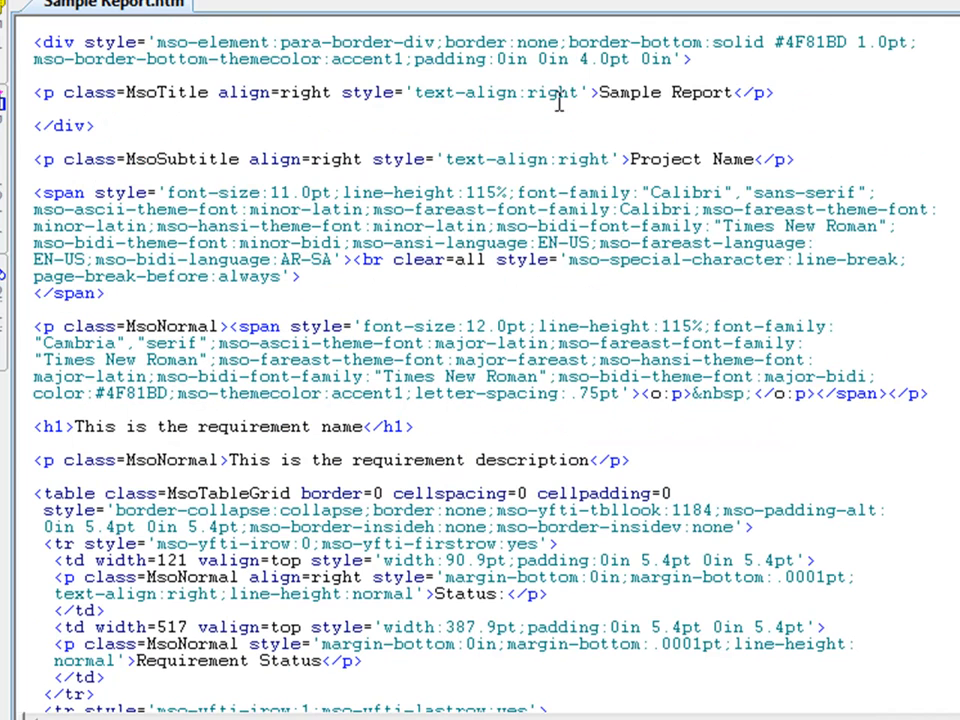
left_click_drag(596, 92, 795, 96)
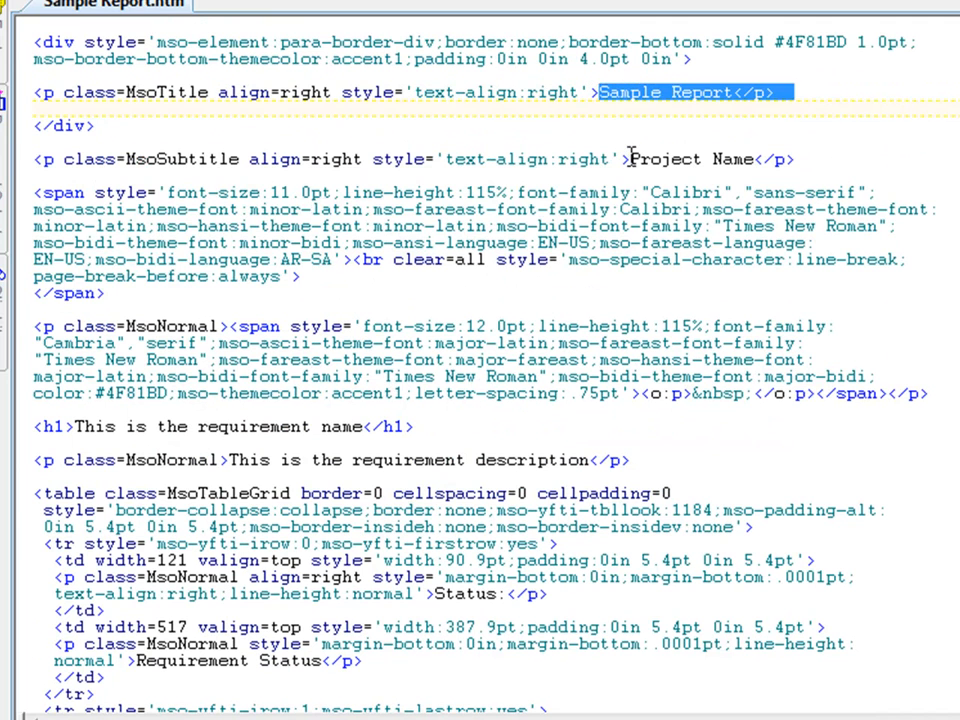
left_click_drag(630, 158, 752, 162)
left_click(170, 112)
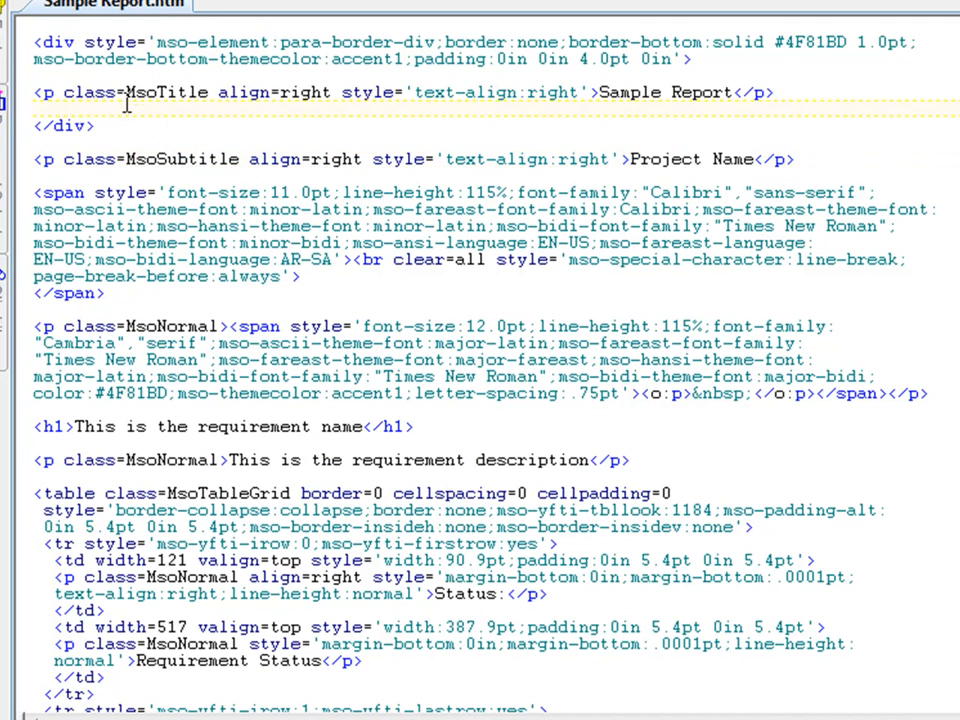
left_click_drag(126, 92, 211, 92)
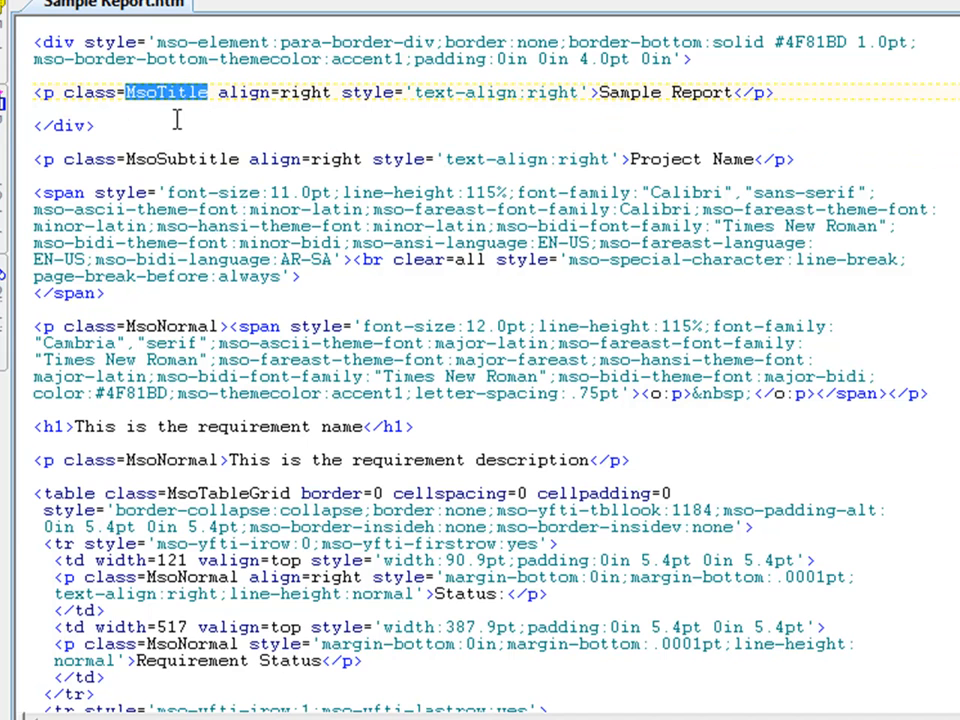
left_click_drag(125, 158, 231, 156)
left_click(243, 120)
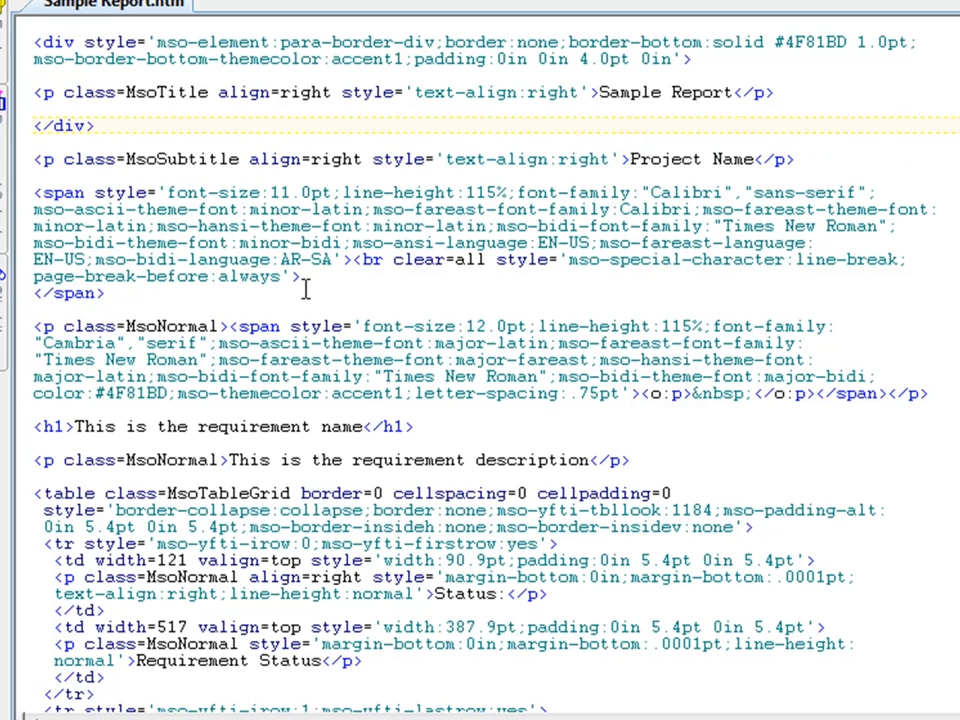
Inspect the markup of the requirement name heading, the description and the Status and Priority table in the body
scroll(304, 300, "down", 4)
scroll(300, 304, "down", 2)
left_click(42, 125)
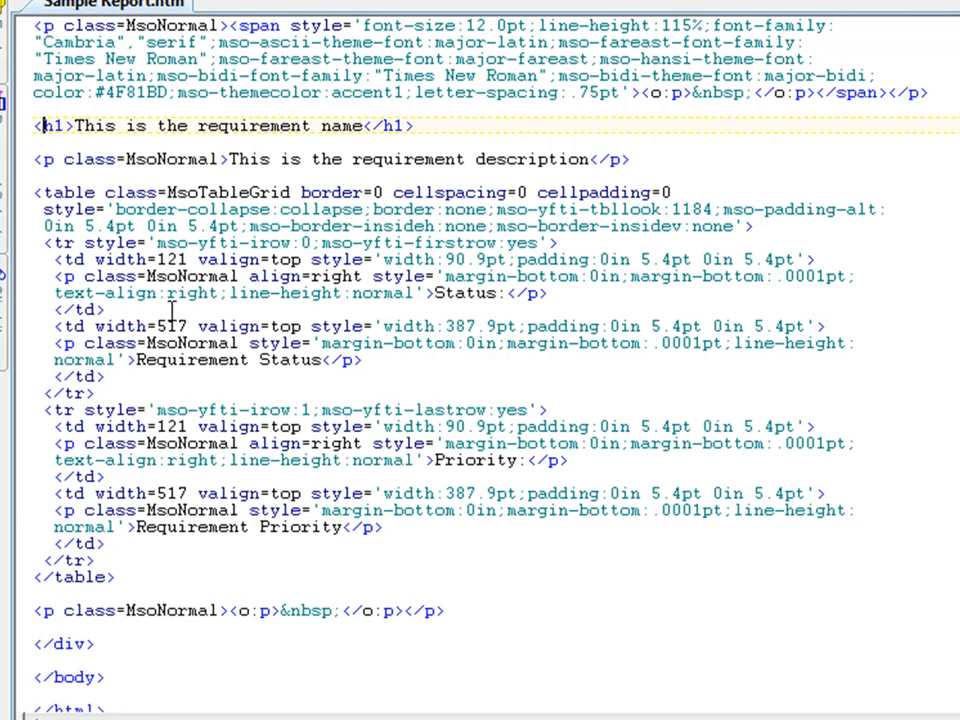
double_click(474, 293)
left_click(185, 366)
scroll(398, 366, "up", 3)
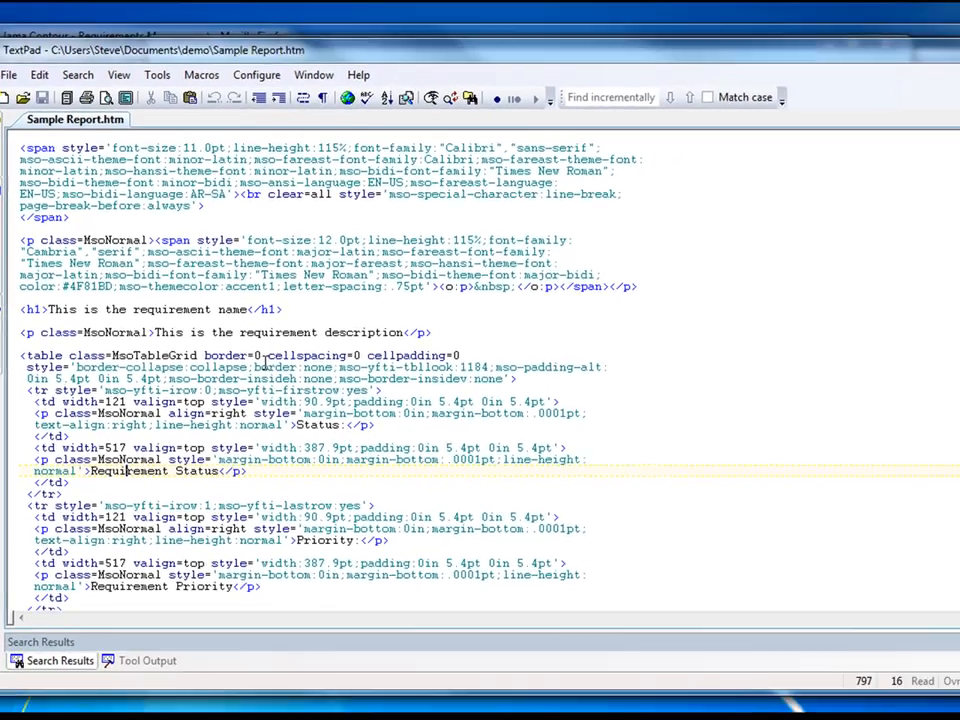
scroll(167, 127, "up", 6)
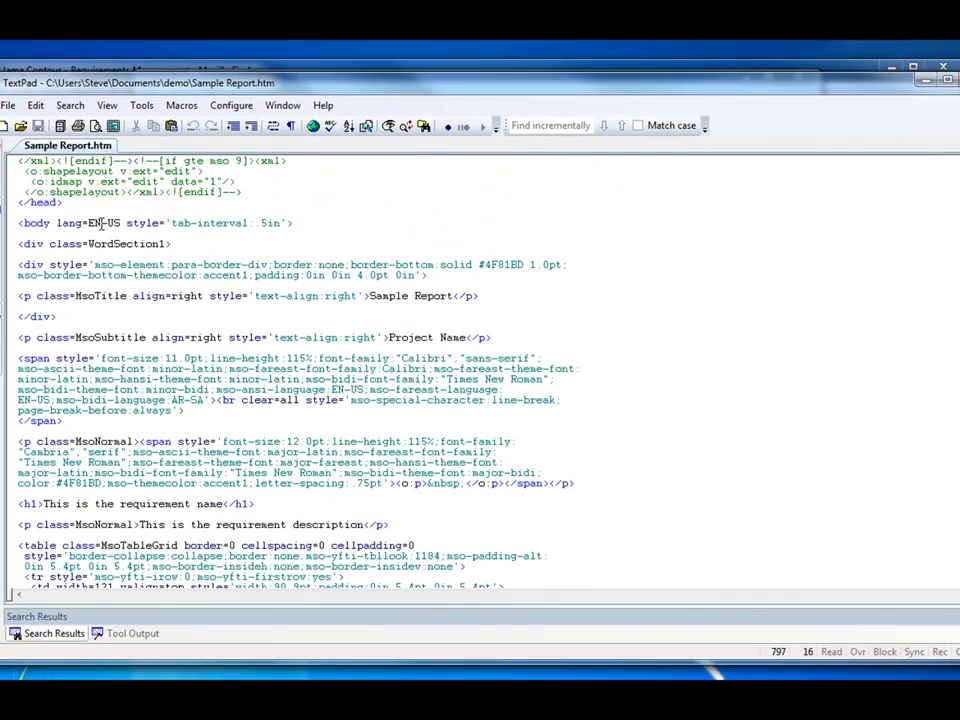
Save a copy of the HTML source in the demo folder as Sample Report.vm
left_click(10, 107)
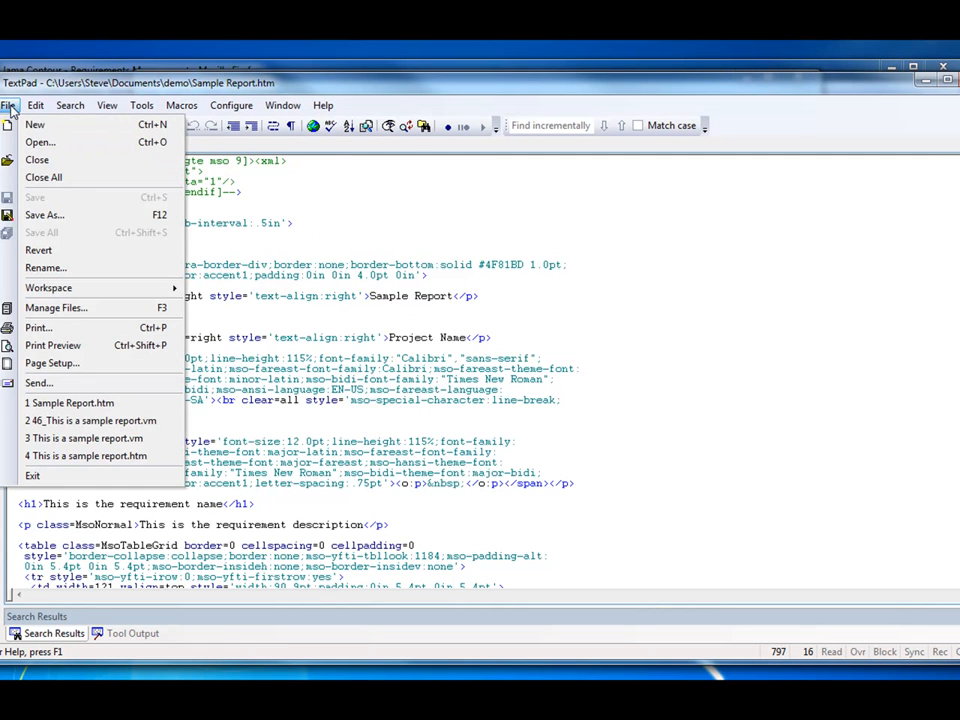
left_click(44, 215)
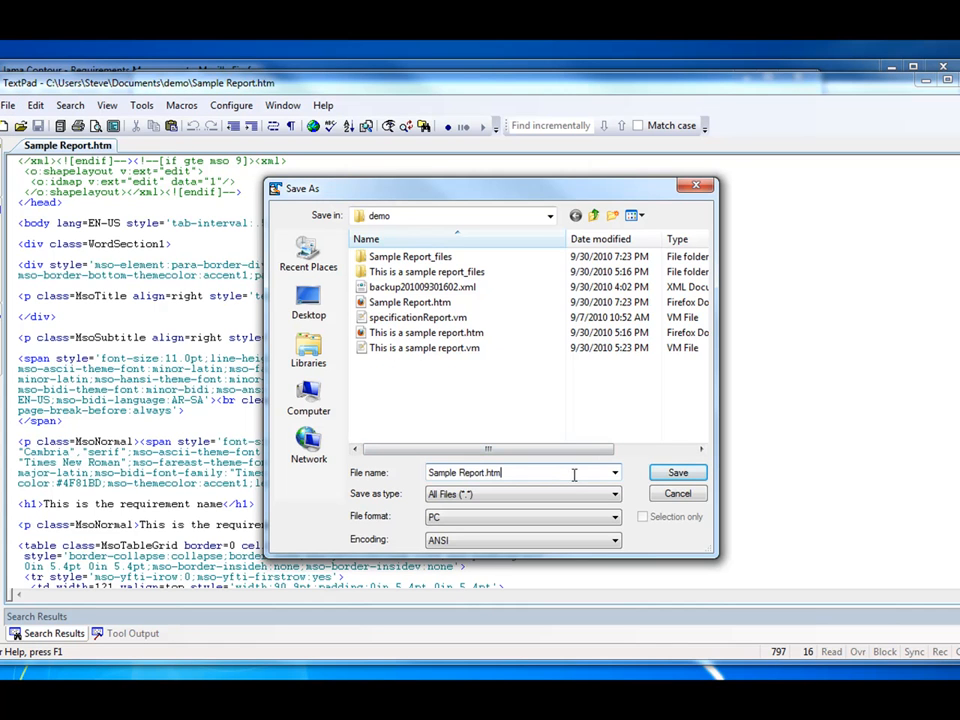
key("BackSpace")
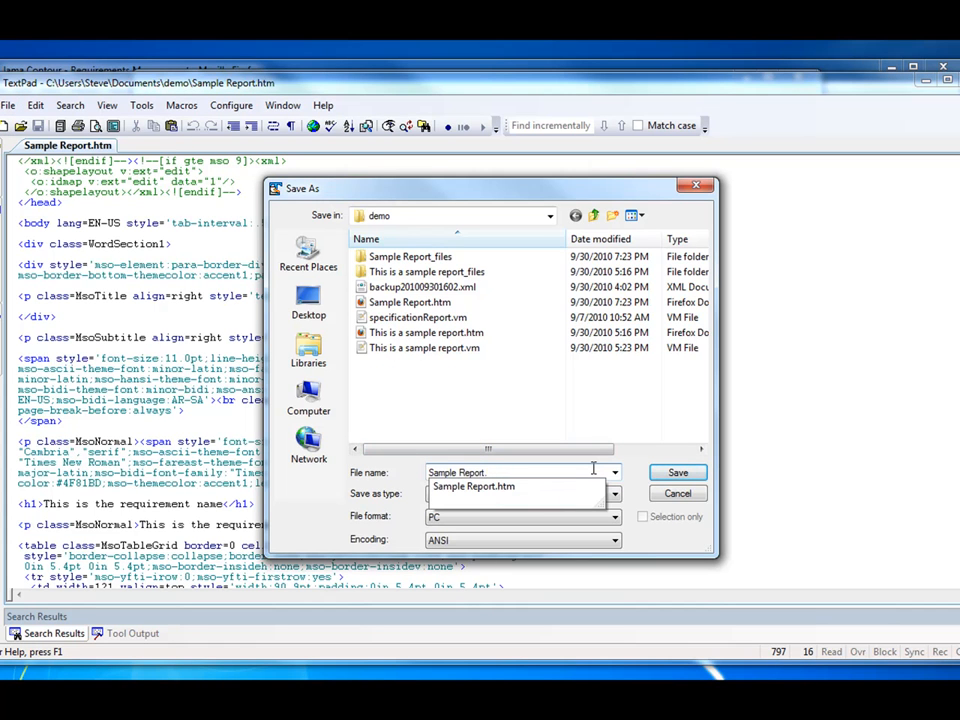
type("vm")
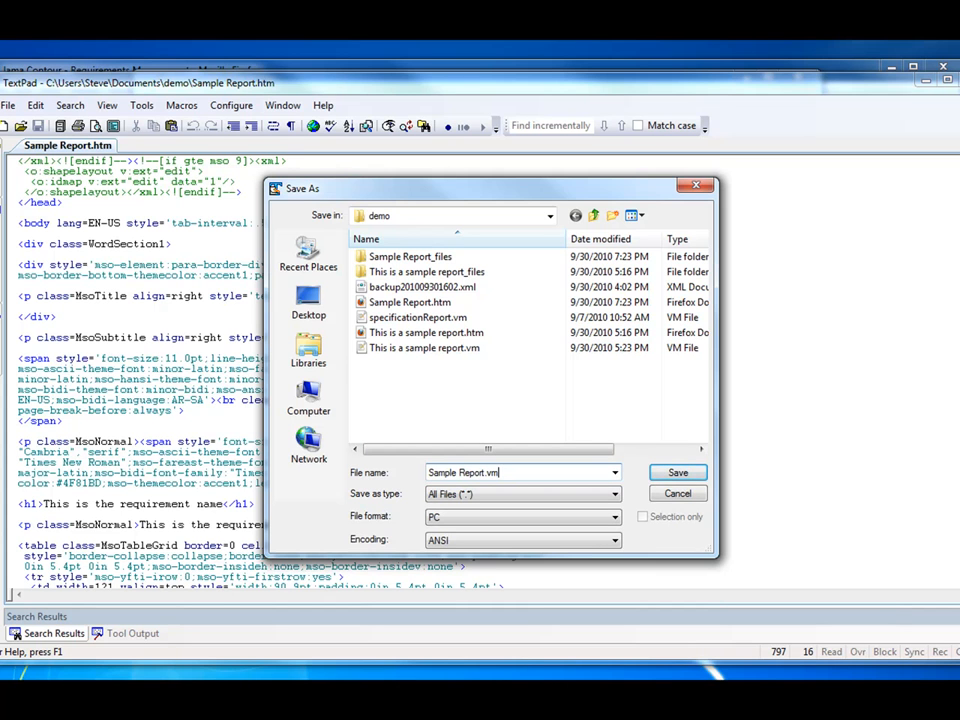
left_click(677, 472)
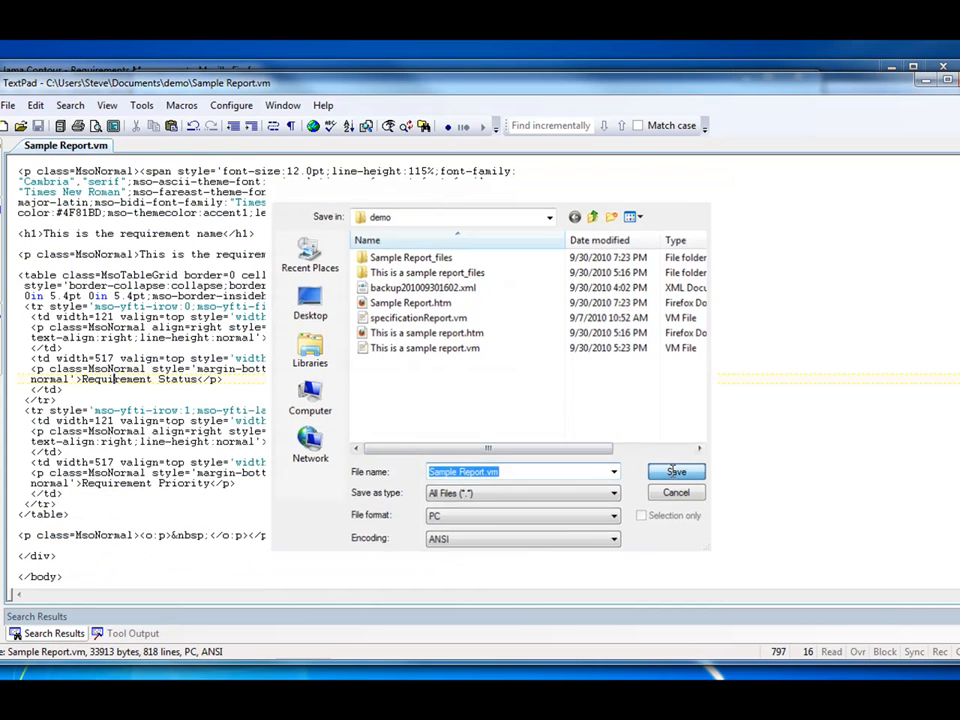
left_click(561, 380)
scroll(561, 380, "down", 2)
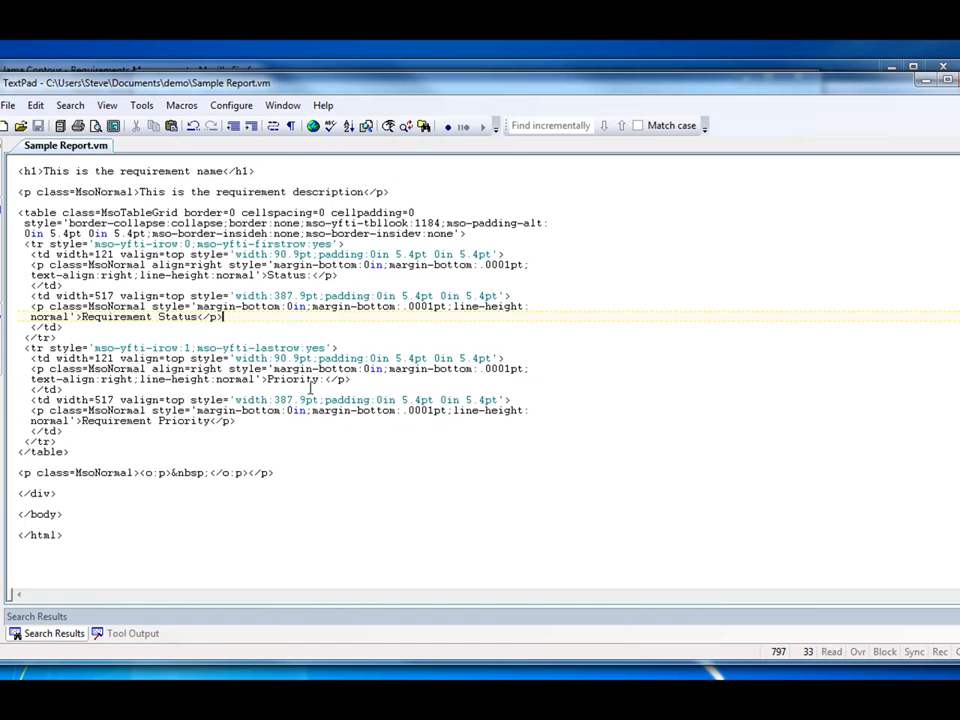
scroll(294, 427, "up", 2)
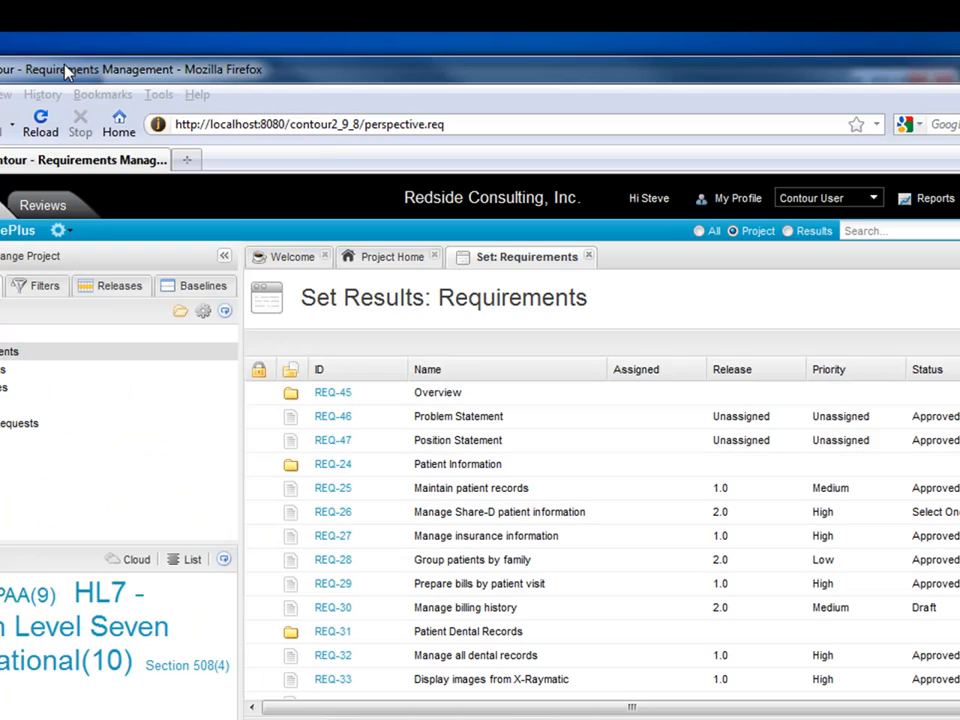
Switch to Jama Contour in Firefox and open the organization's Reports page in the Administration view
left_click(67, 71)
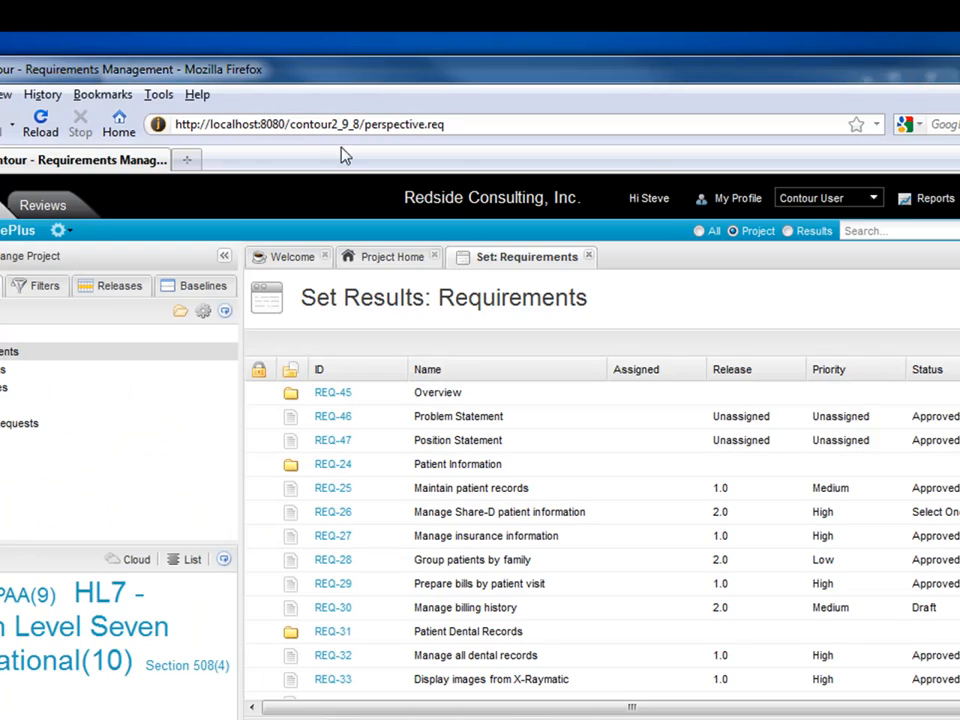
left_click(862, 201)
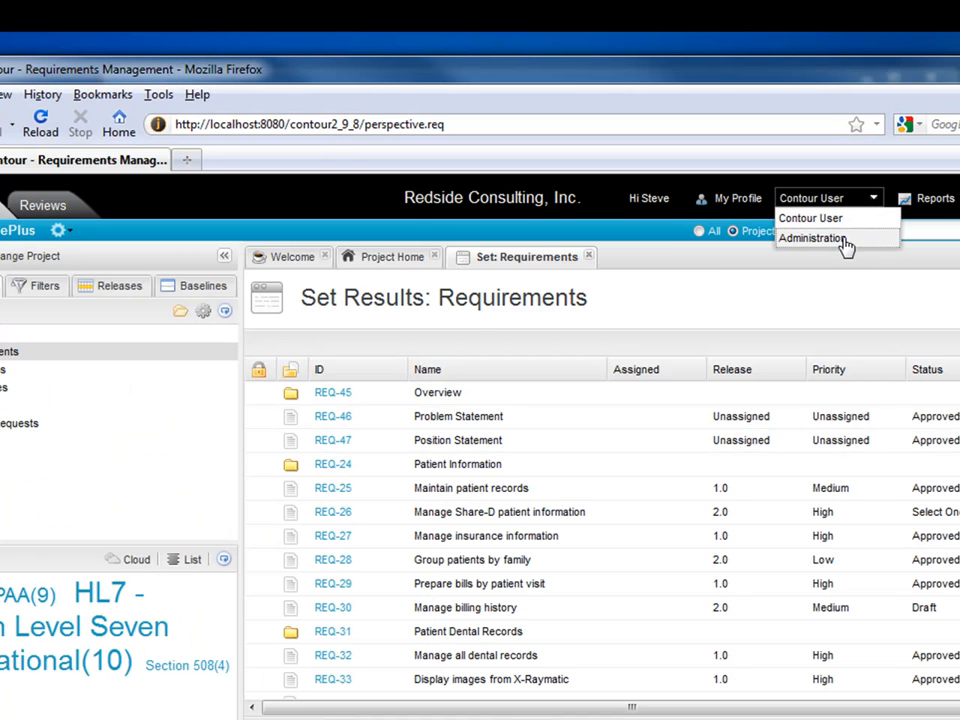
left_click(845, 240)
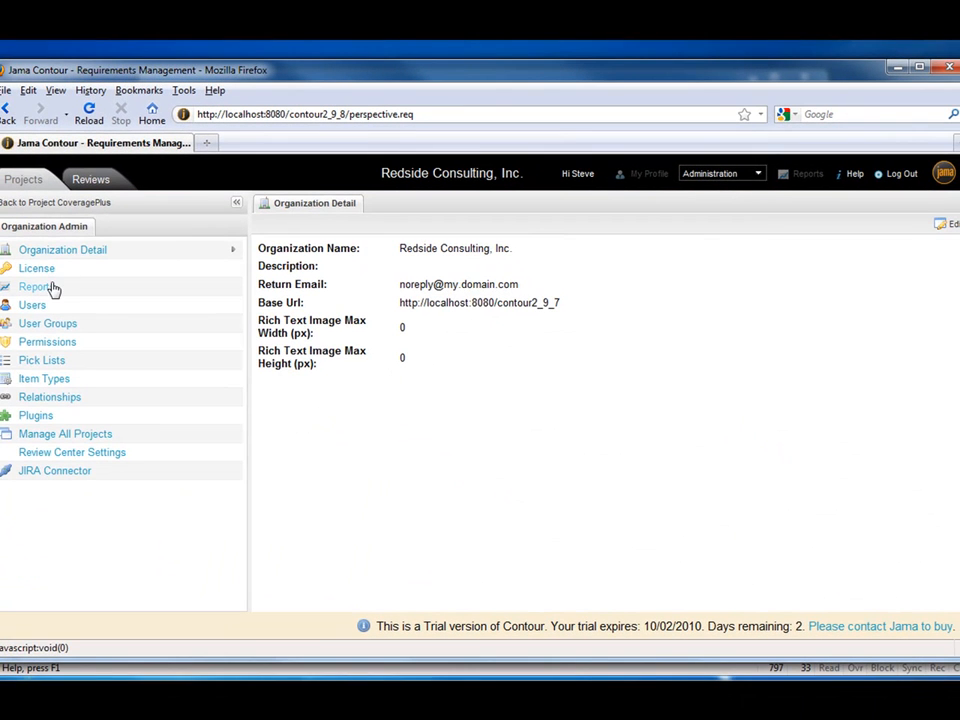
left_click(35, 287)
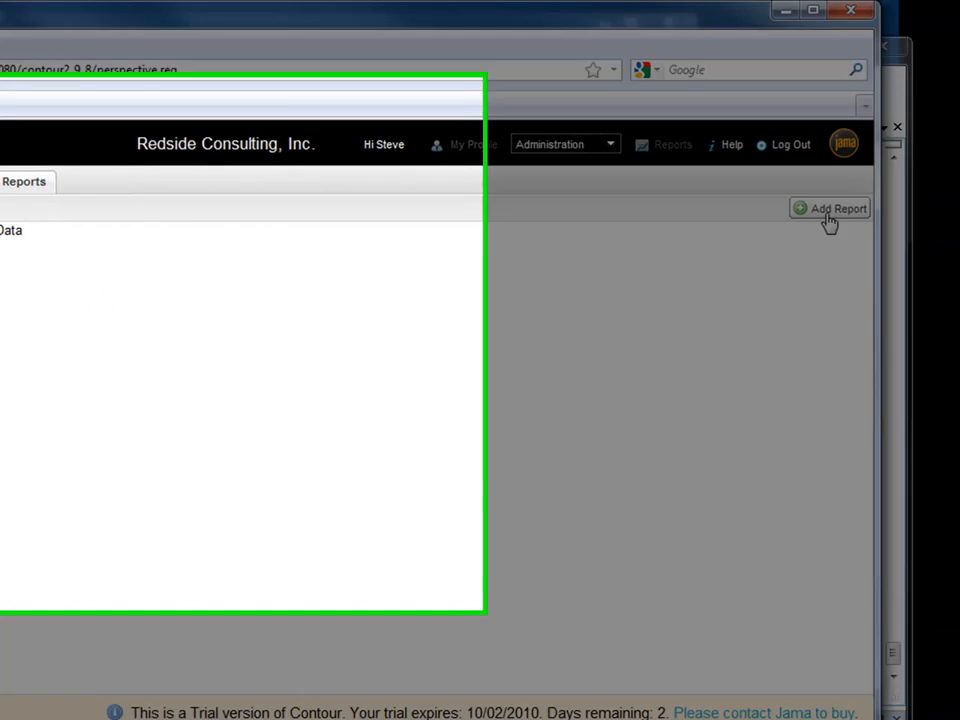
Add a report named Sample Report of type Velocity with the HTML and Microsoft Word formats enabled
left_click(830, 208)
left_click(445, 118)
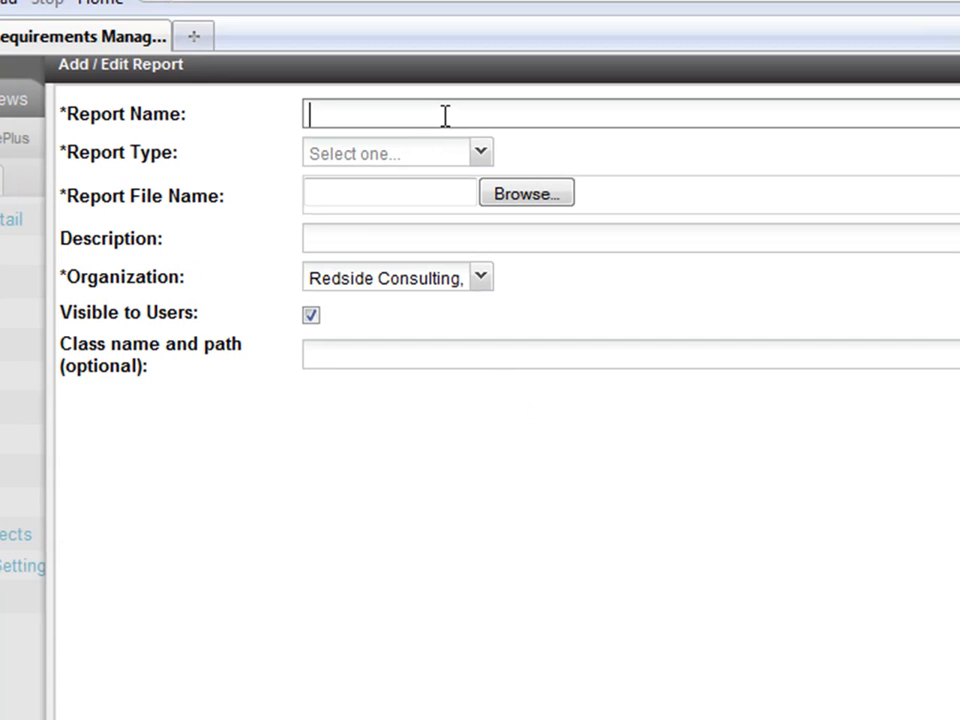
type("Sample ")
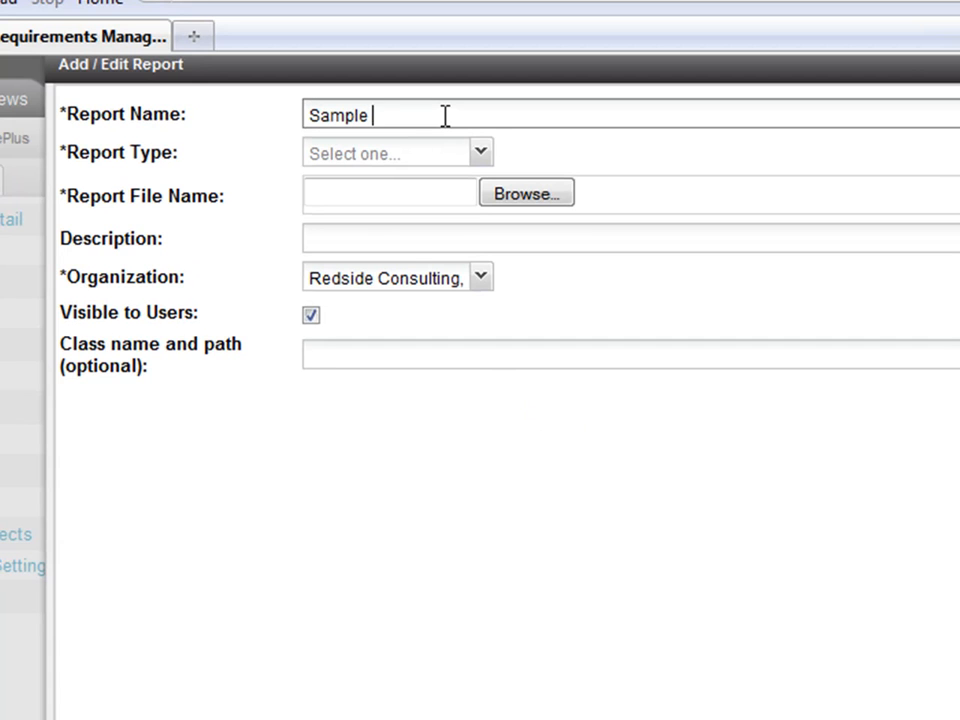
type("Report")
left_click(479, 152)
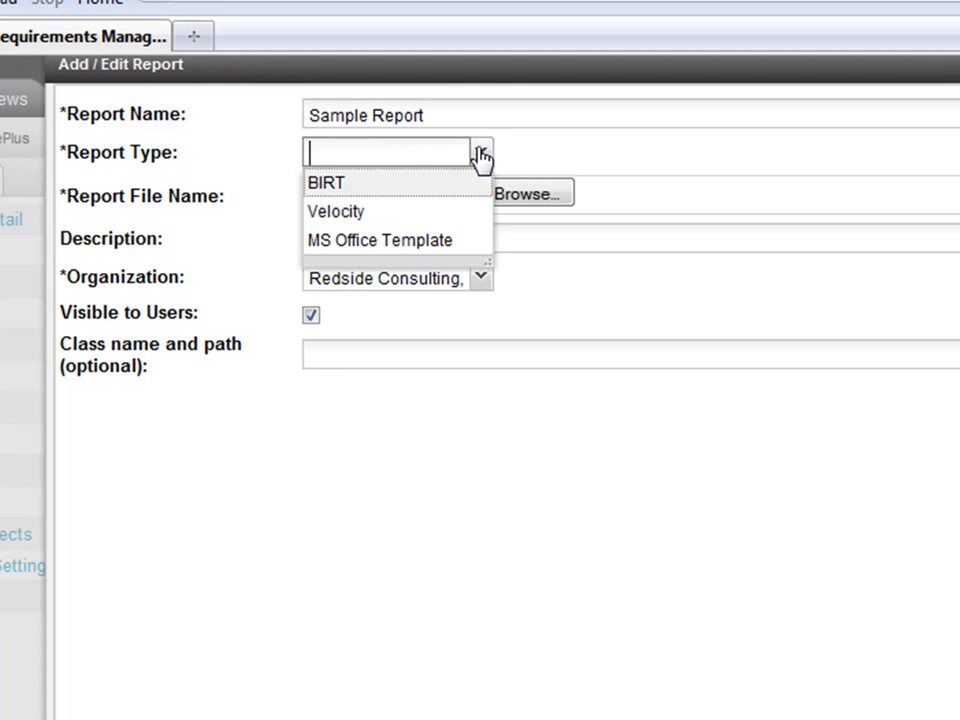
left_click(398, 213)
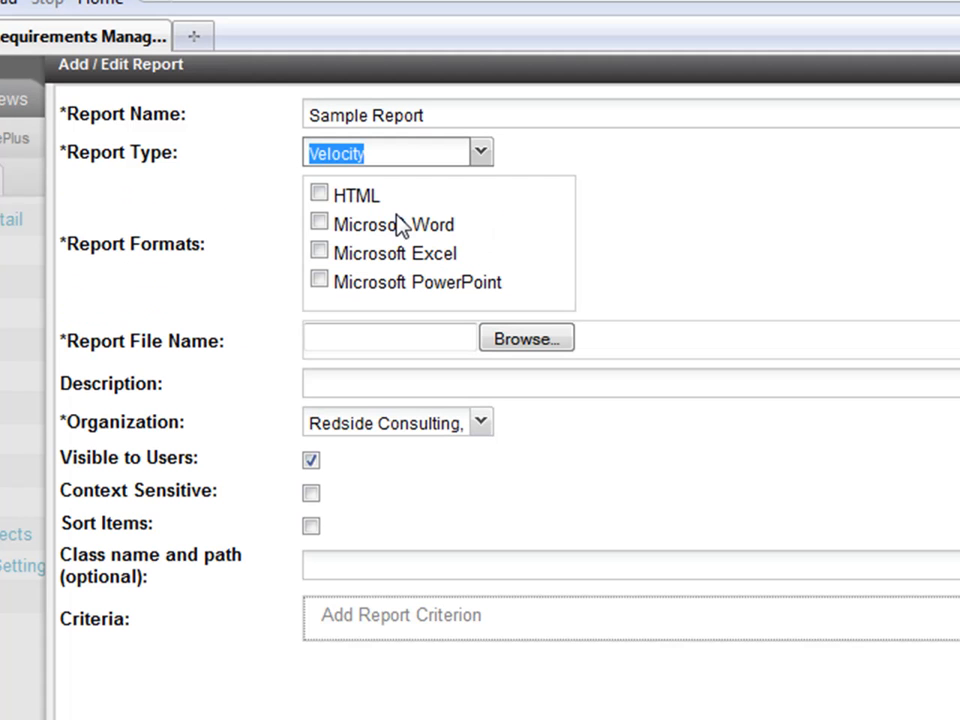
left_click(318, 196)
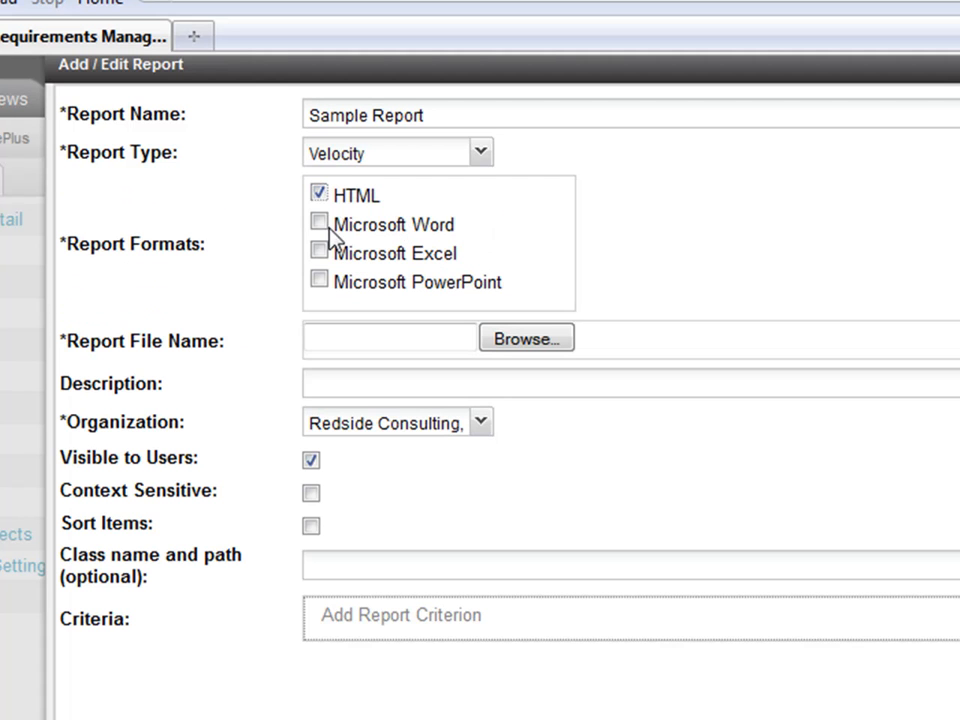
left_click(318, 224)
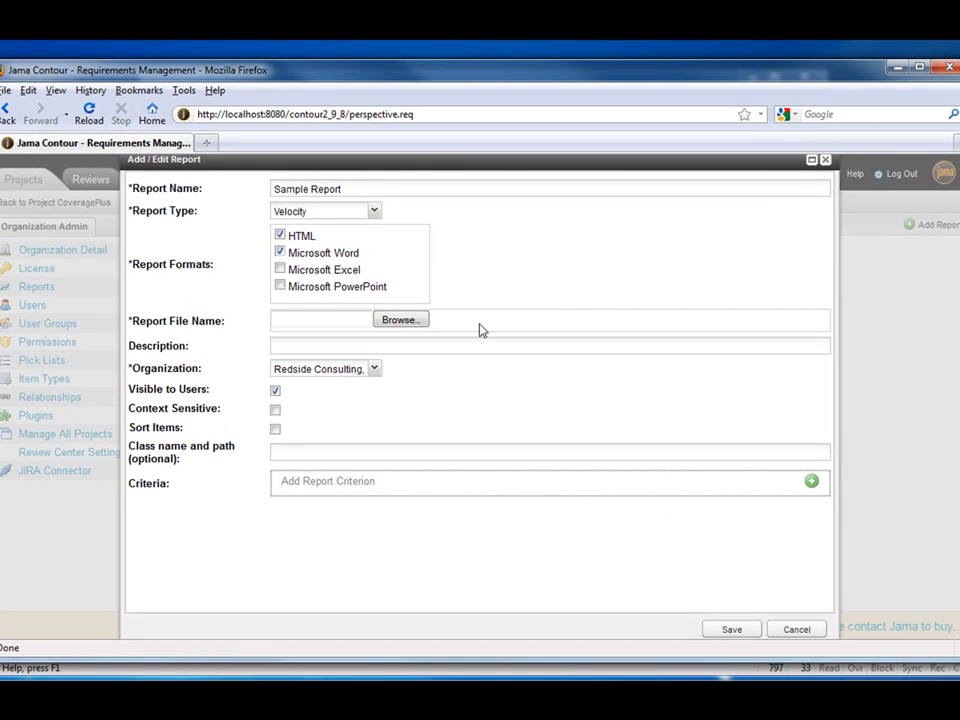
Attach Sample Report.vm from the Custom Reports library as the report file
left_click(418, 321)
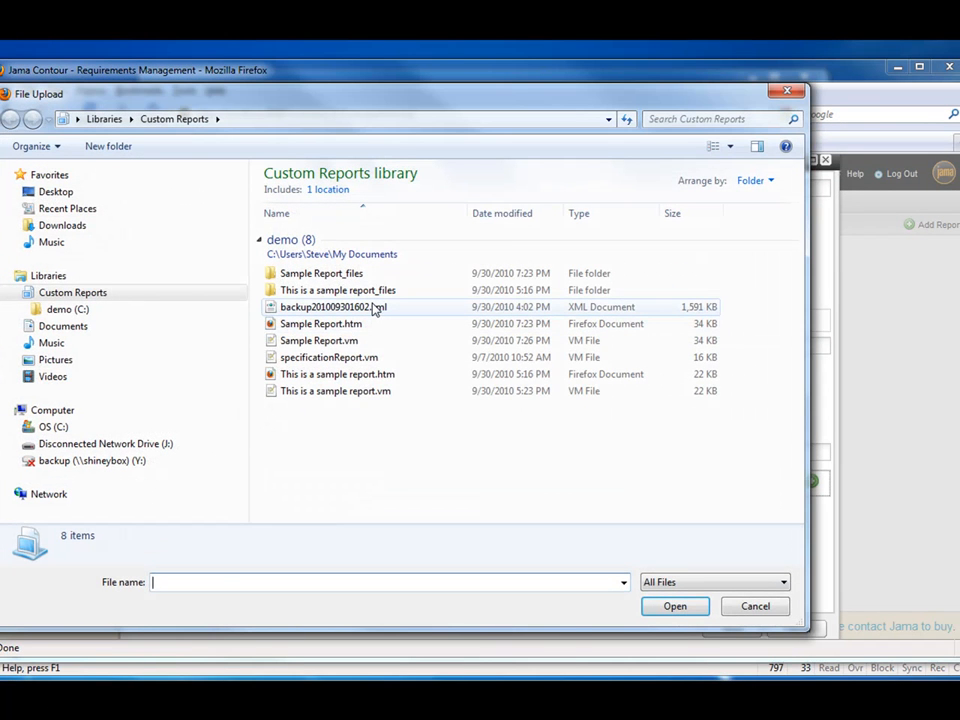
left_click(352, 342)
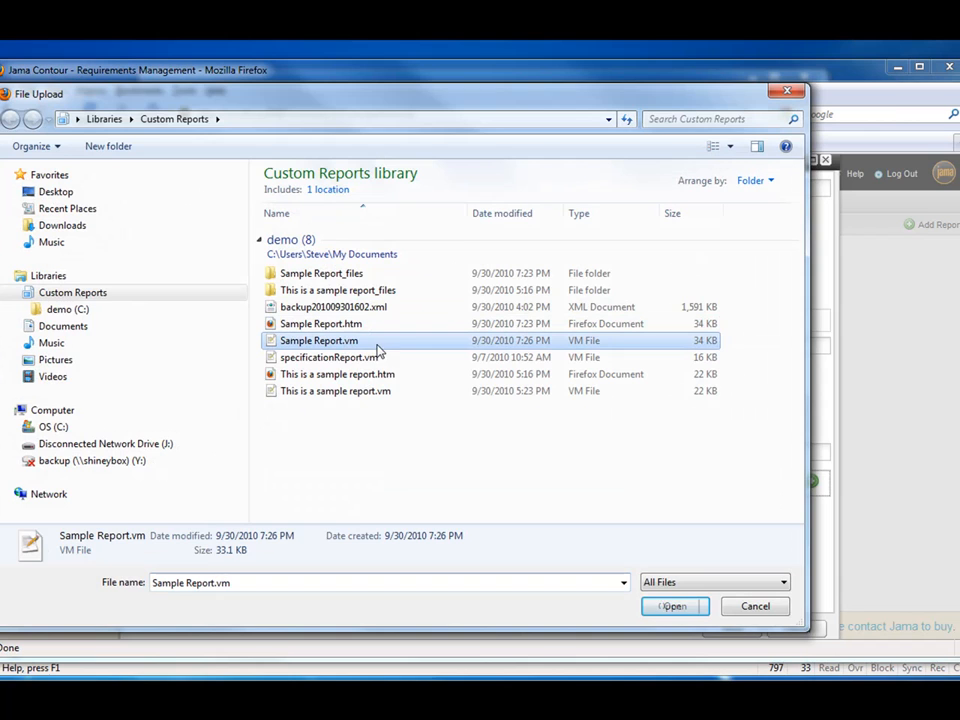
left_click(668, 606)
left_click(304, 345)
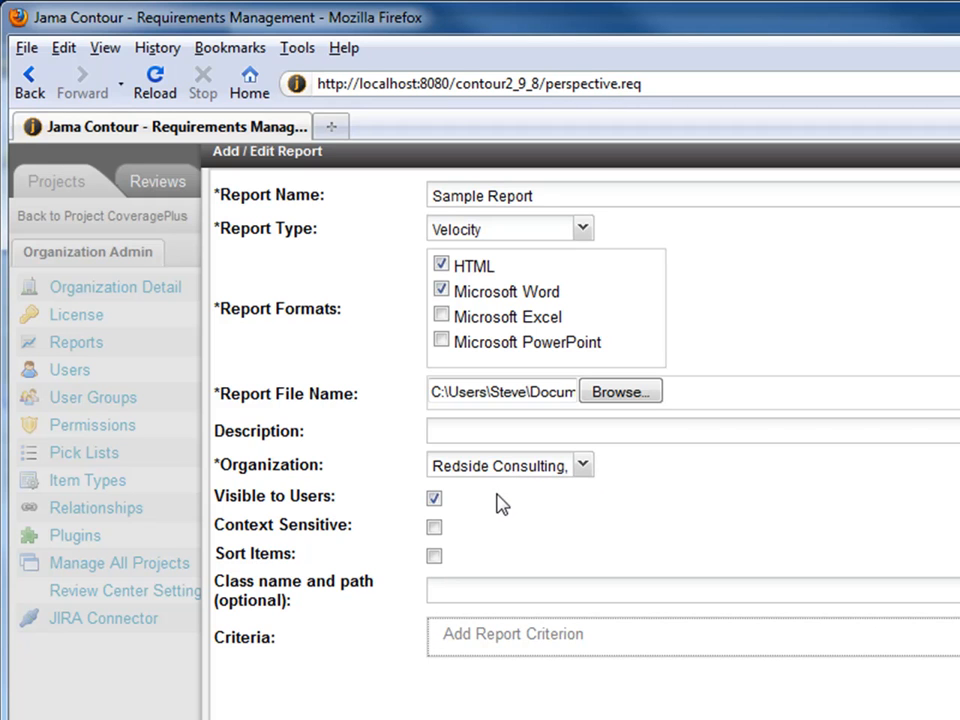
Enable Context Sensitive and Sort Items for the report and save it
left_click(434, 526)
left_click(434, 556)
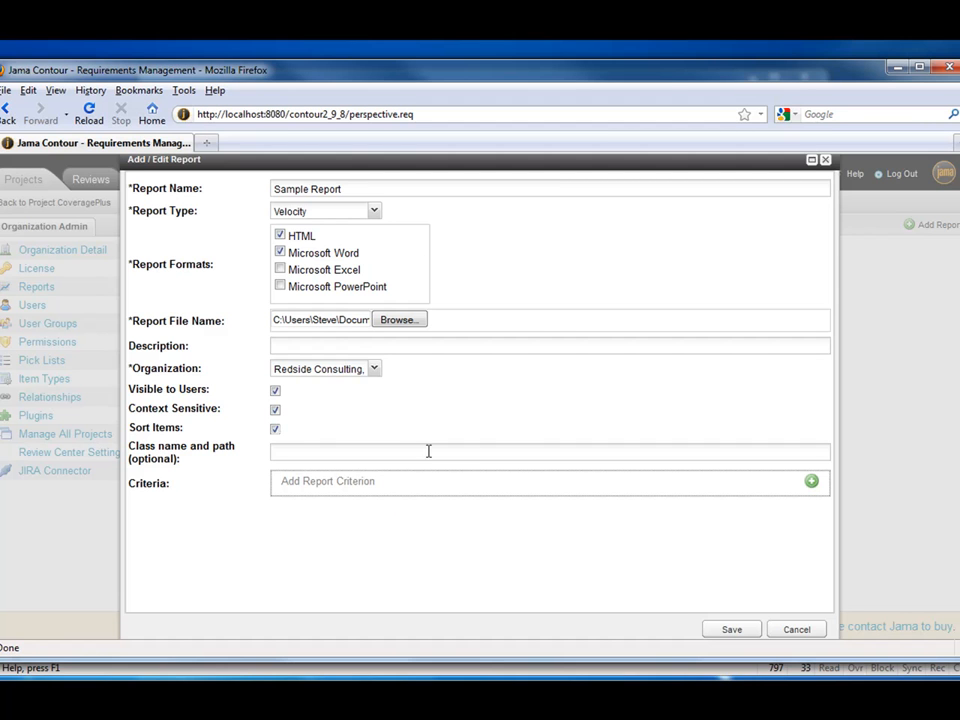
left_click(731, 630)
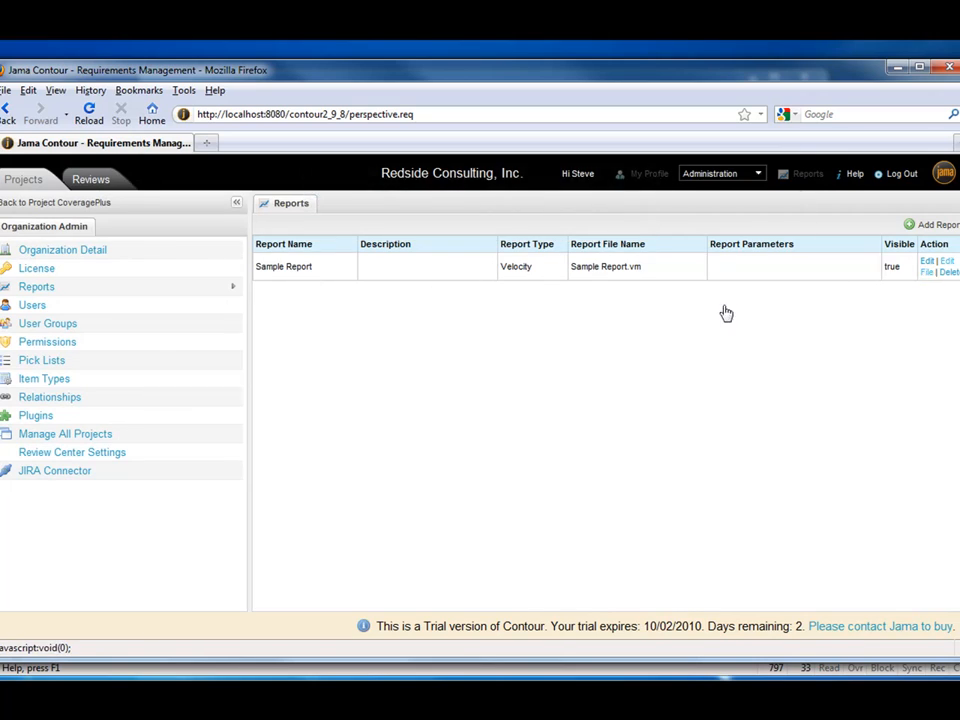
Examine the uploaded template's file content for Sample Report down to the end of the HTML, leaving it unedited
left_click(926, 276)
scroll(580, 320, "down", 8)
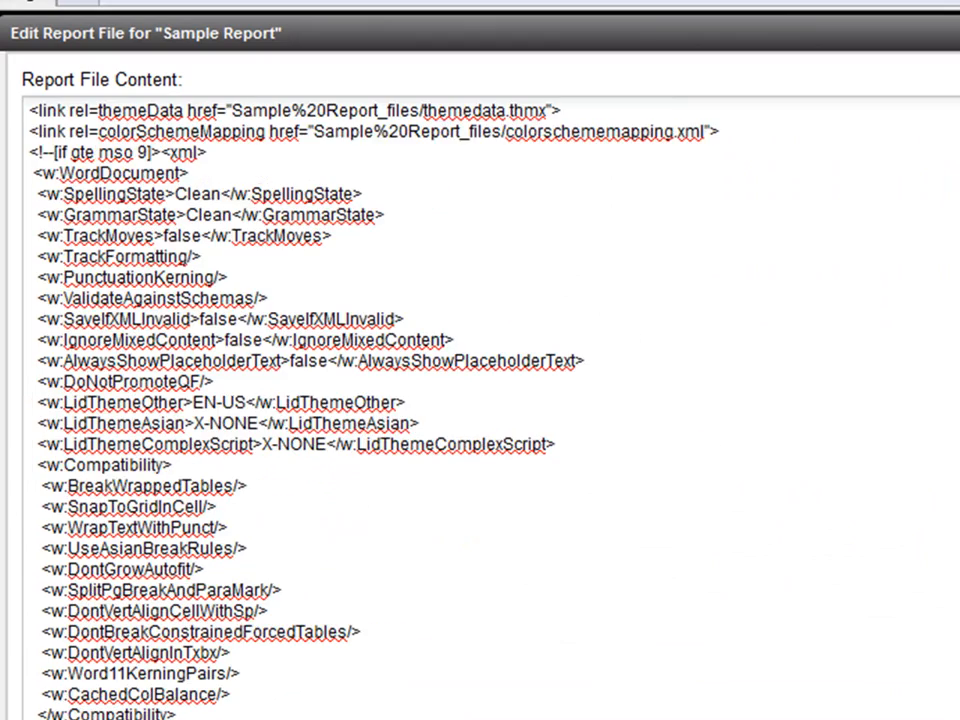
scroll(480, 400, "down", 15)
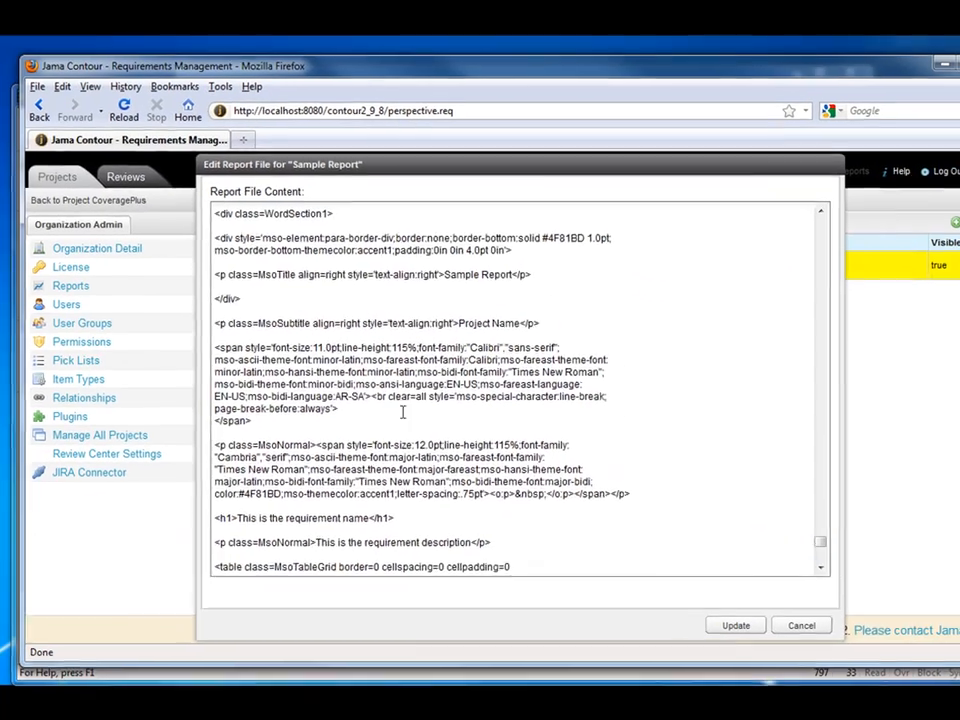
scroll(350, 420, "down", 4)
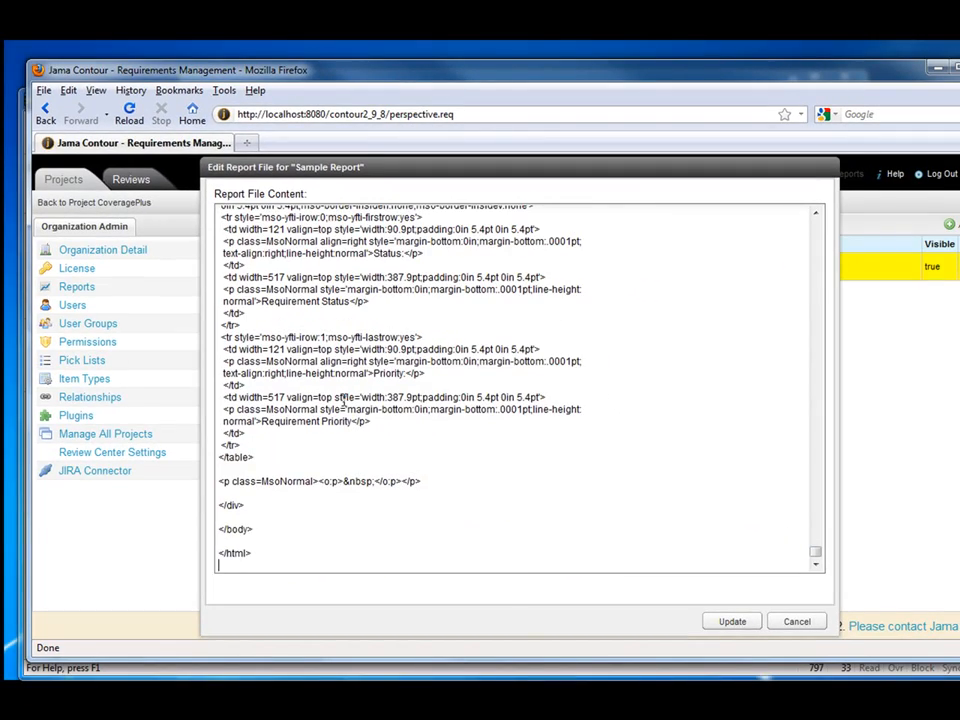
left_click(797, 622)
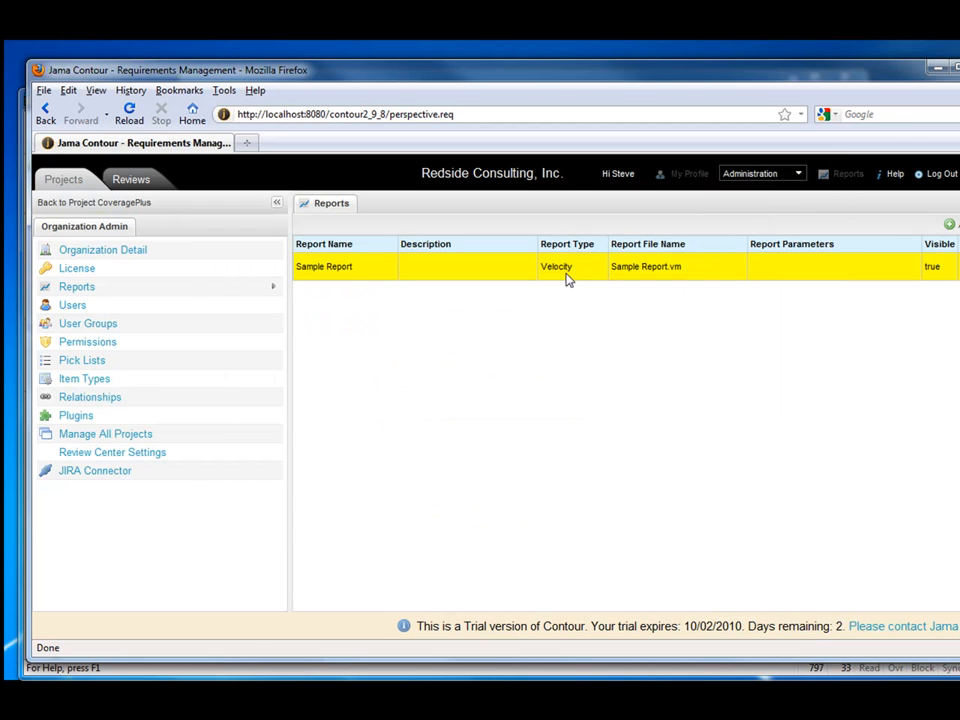
Return to the CoveragePlus project and apply the Approved for Development requirements filter
left_click(113, 203)
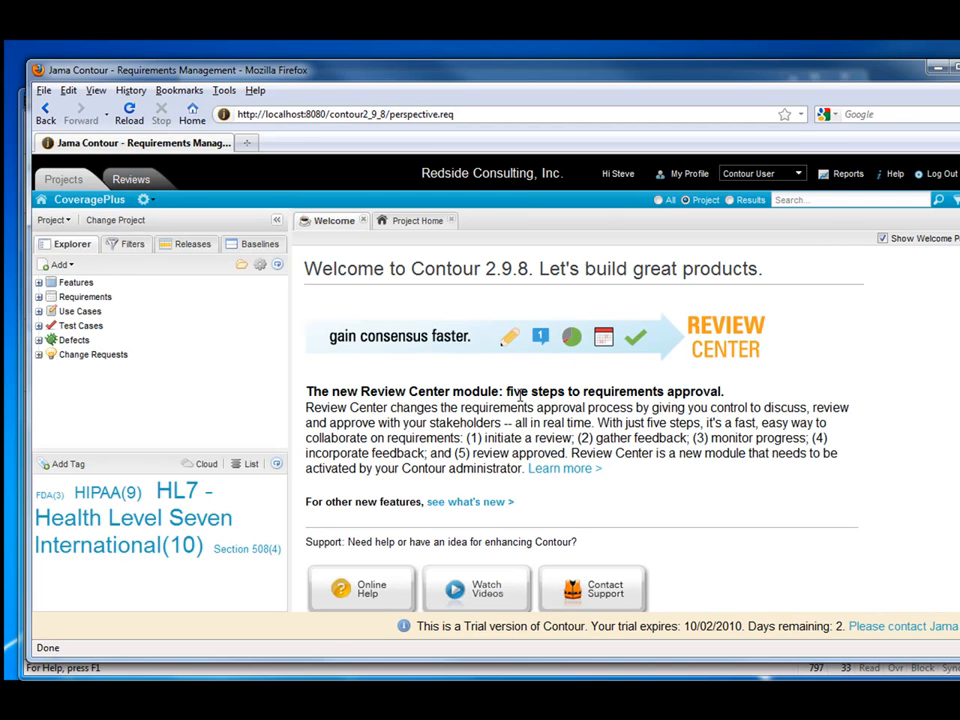
left_click(66, 298)
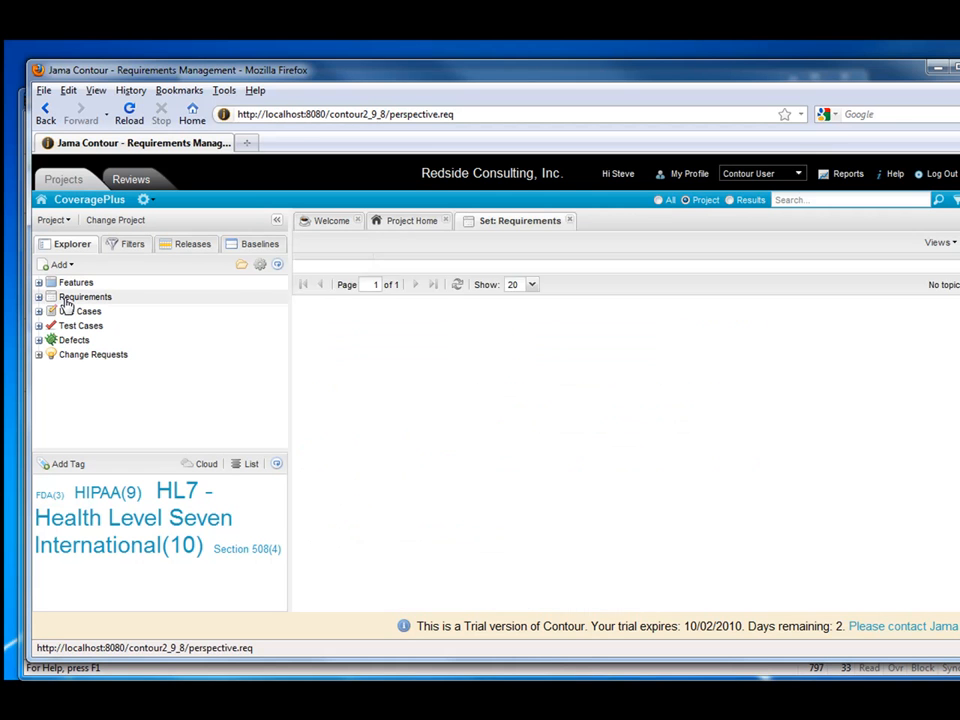
left_click(129, 245)
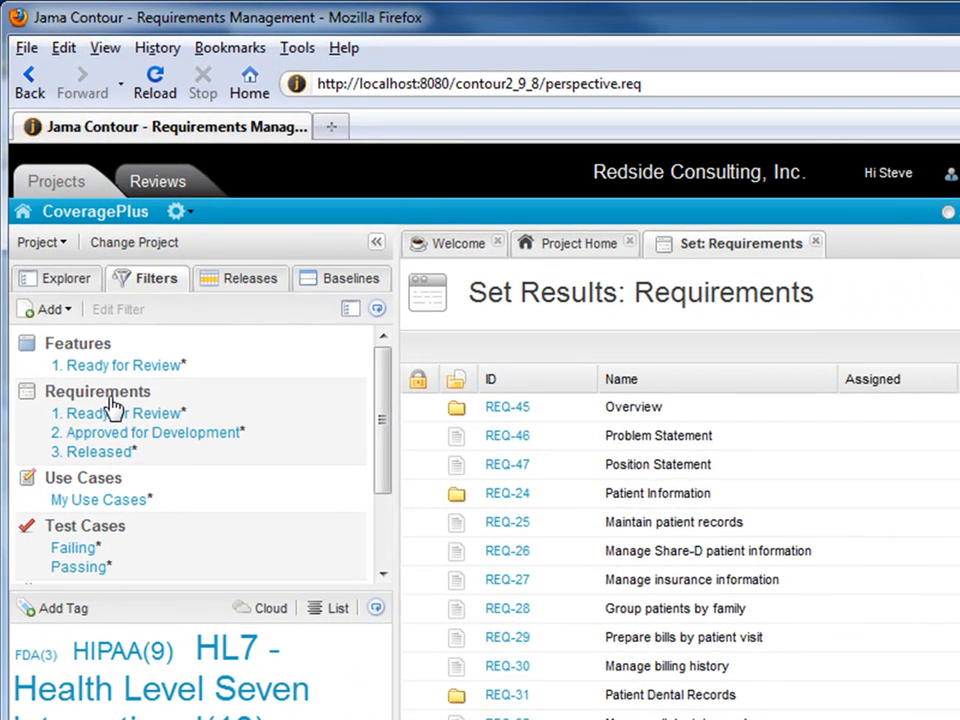
left_click(127, 348)
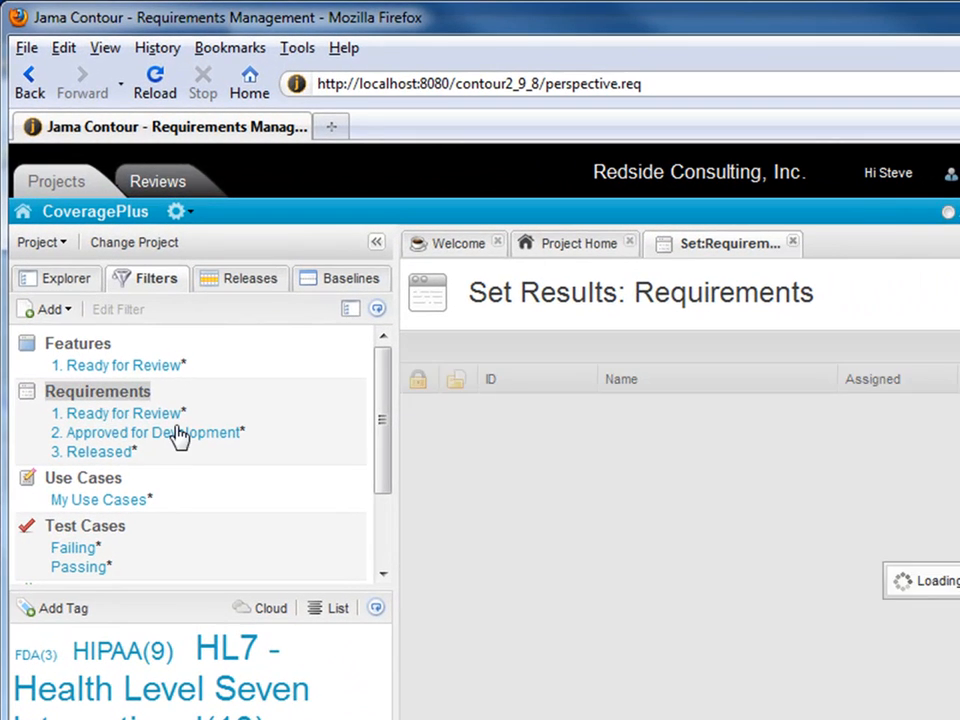
left_click(176, 440)
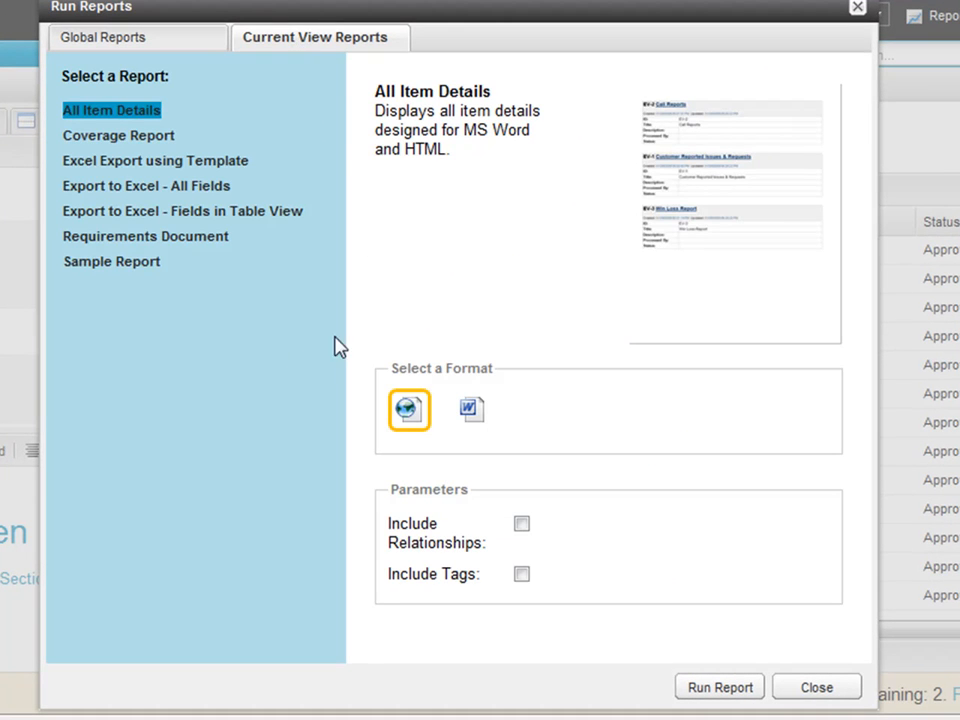
Run Sample Report on the current view in Word format and open the generated document in Microsoft Word
left_click(140, 262)
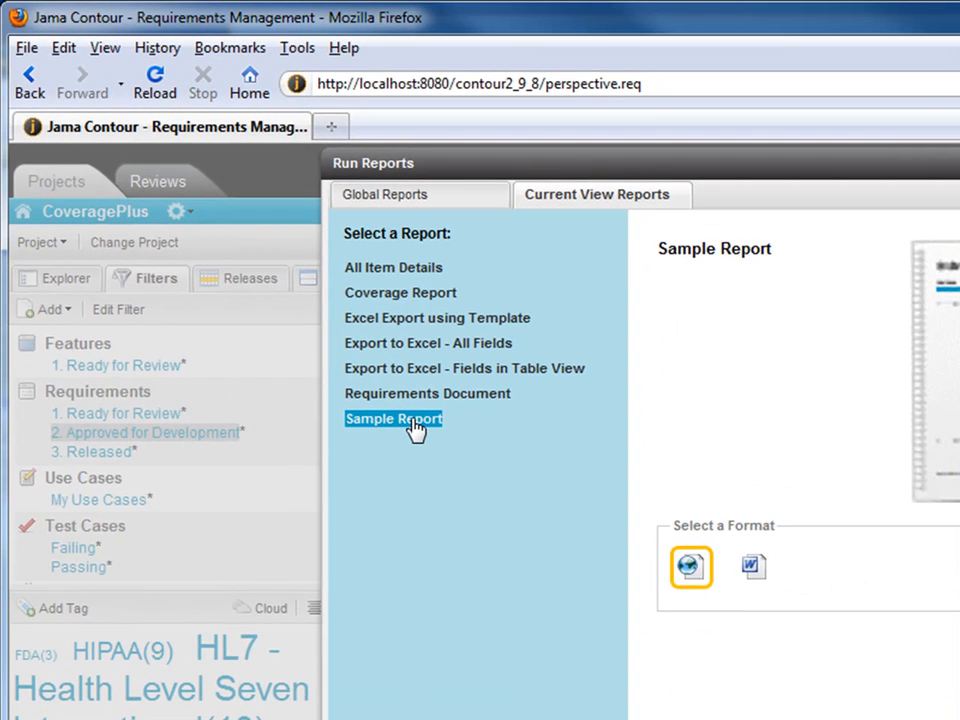
left_click(755, 568)
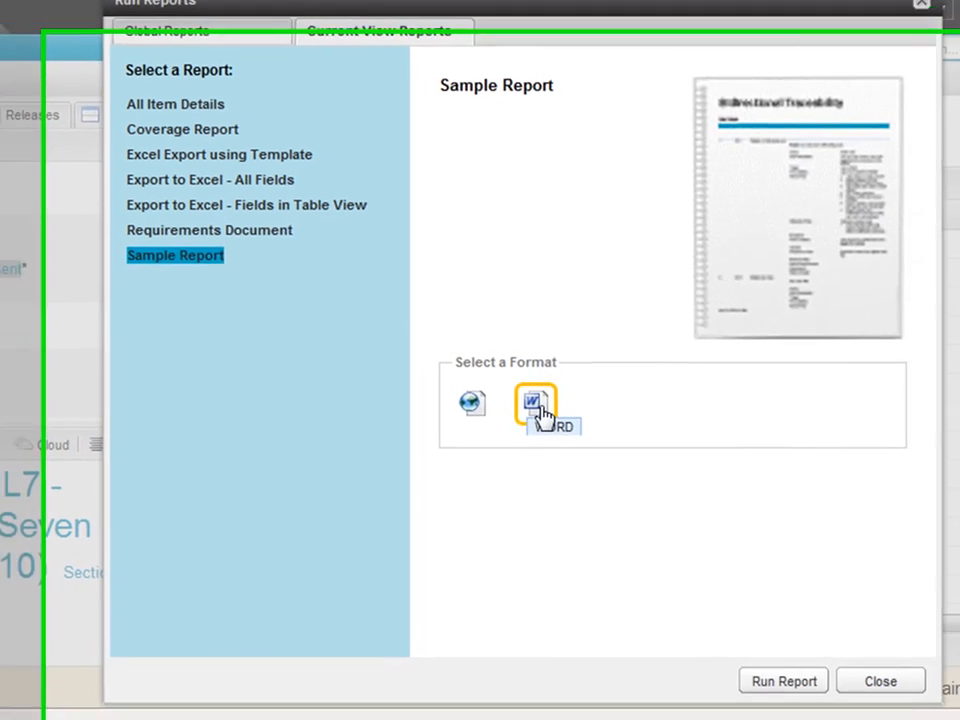
left_click(812, 700)
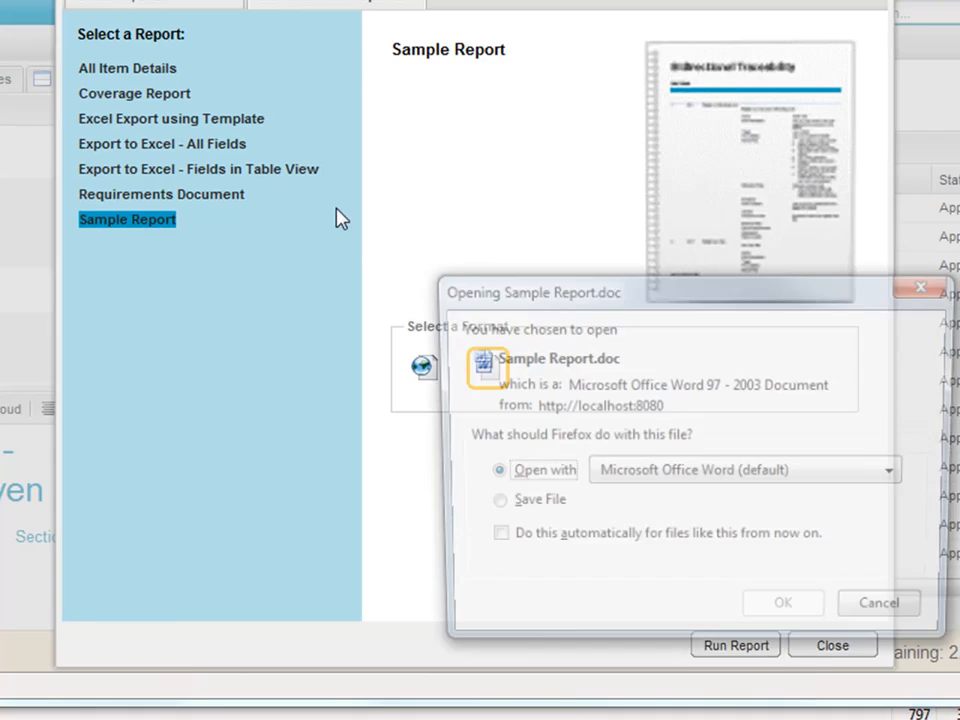
left_click(783, 602)
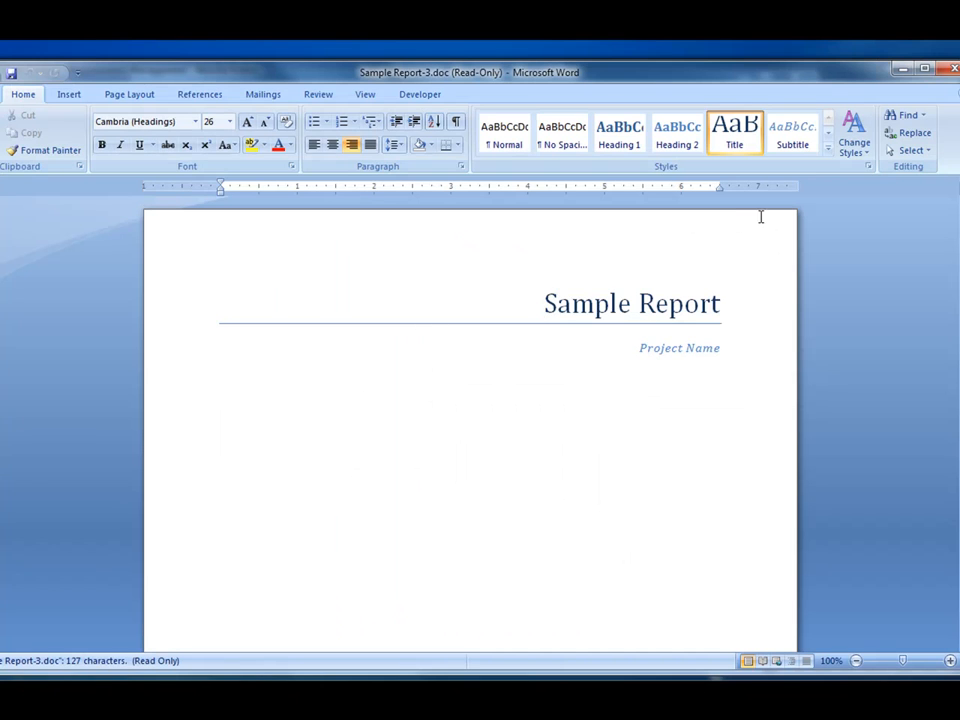
Check the title, subtitle, requirement heading, description and Status and Priority table in the generated document, then close it
left_click(699, 347)
scroll(564, 403, "down", 3)
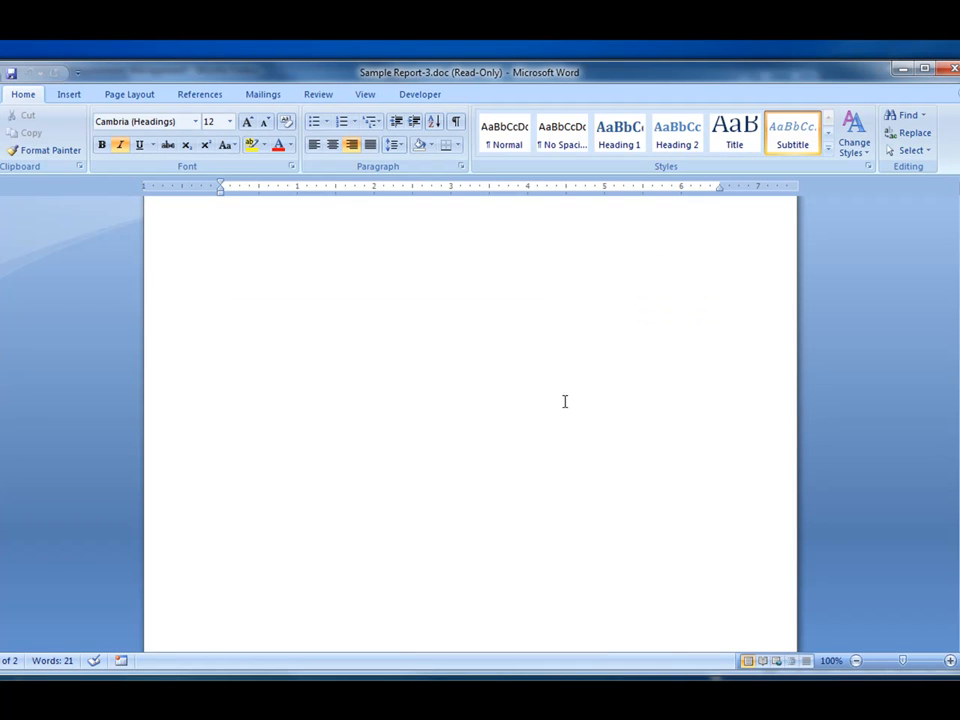
scroll(471, 298, "up", 3)
scroll(580, 445, "down", 5)
left_click(273, 459)
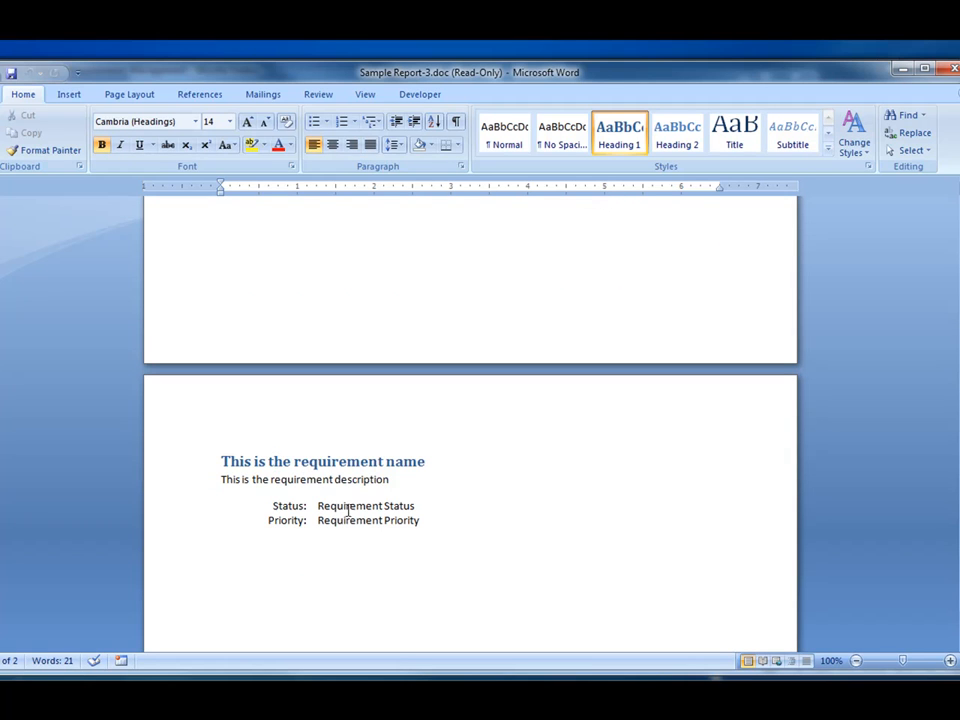
key("Down")
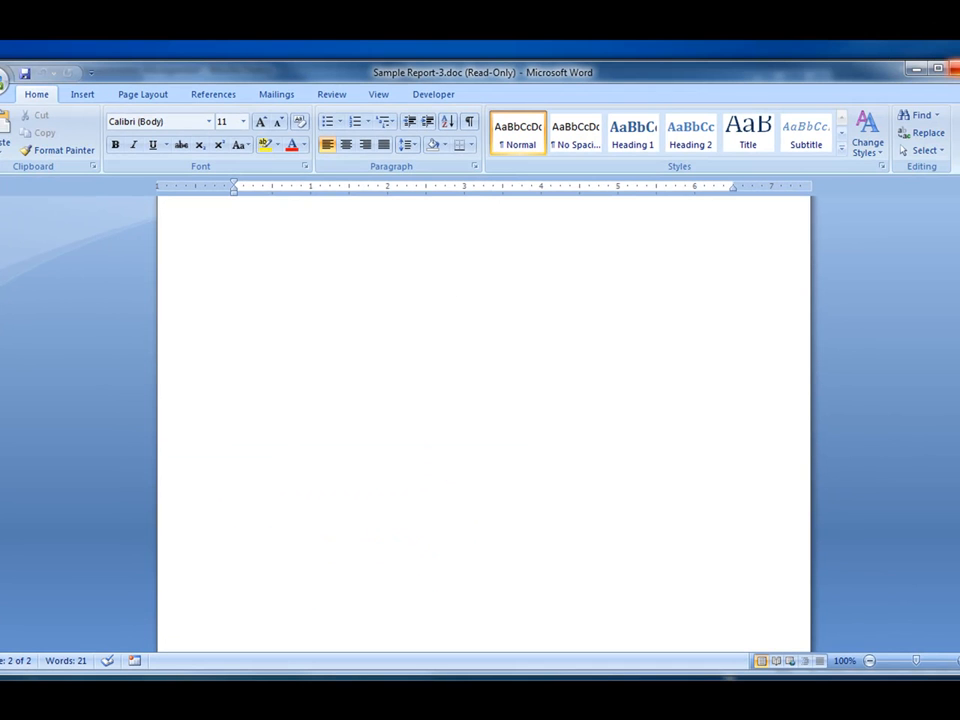
left_click(955, 69)
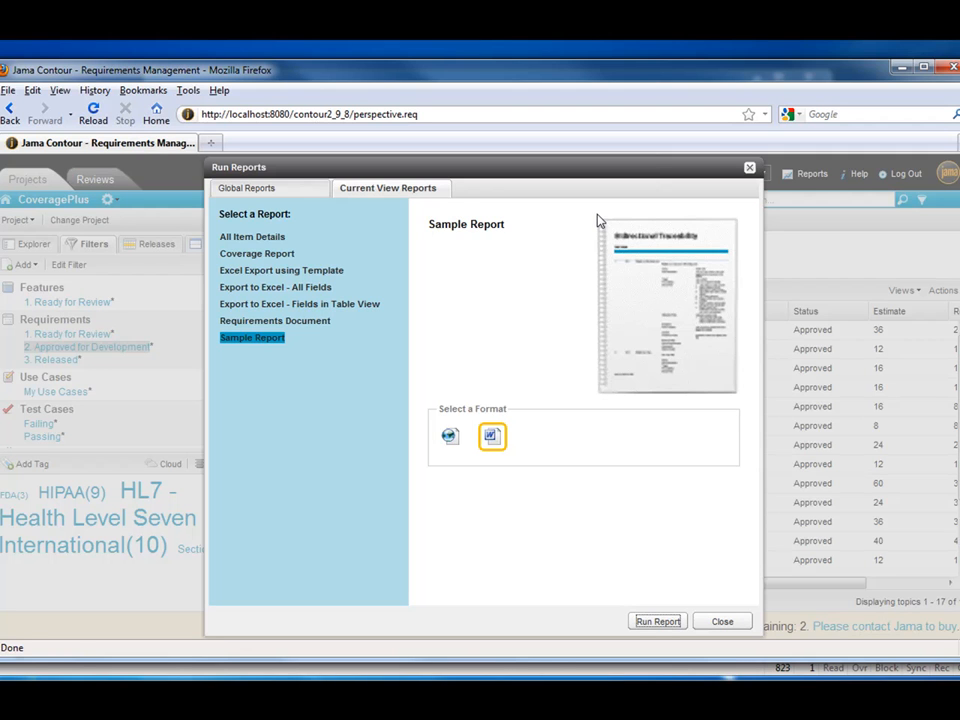
Close the Run Reports dialog and open the Contour user guide
left_click(722, 624)
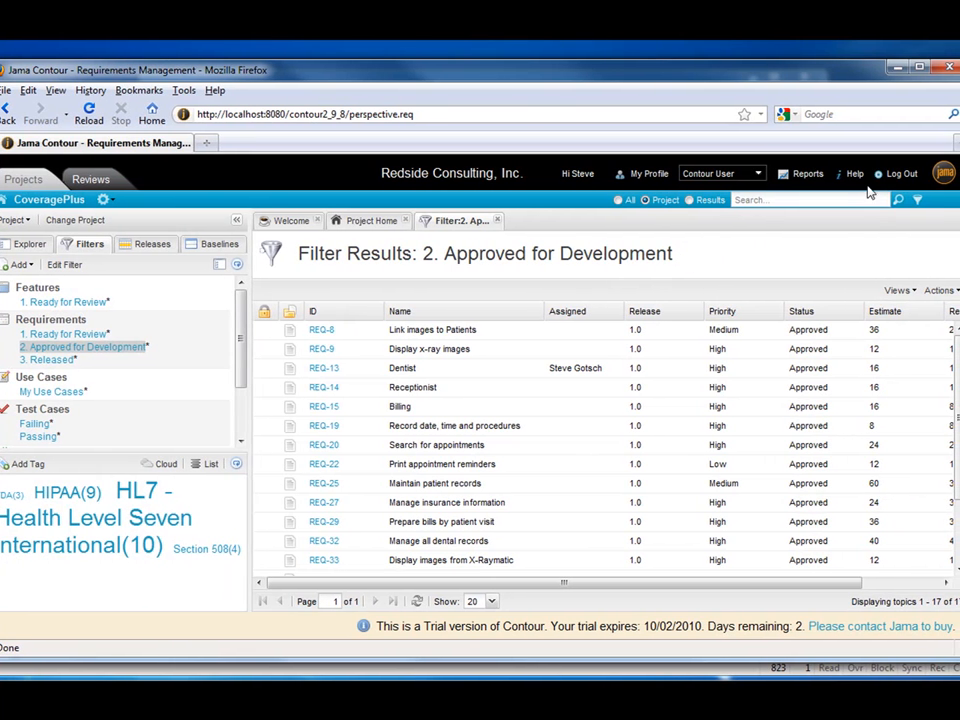
left_click(855, 175)
left_click_drag(652, 322, 886, 332)
Find the Velocity Overview under Custom Report Development and read its Getting Started topic on the Velocity file's structure
left_click(99, 312)
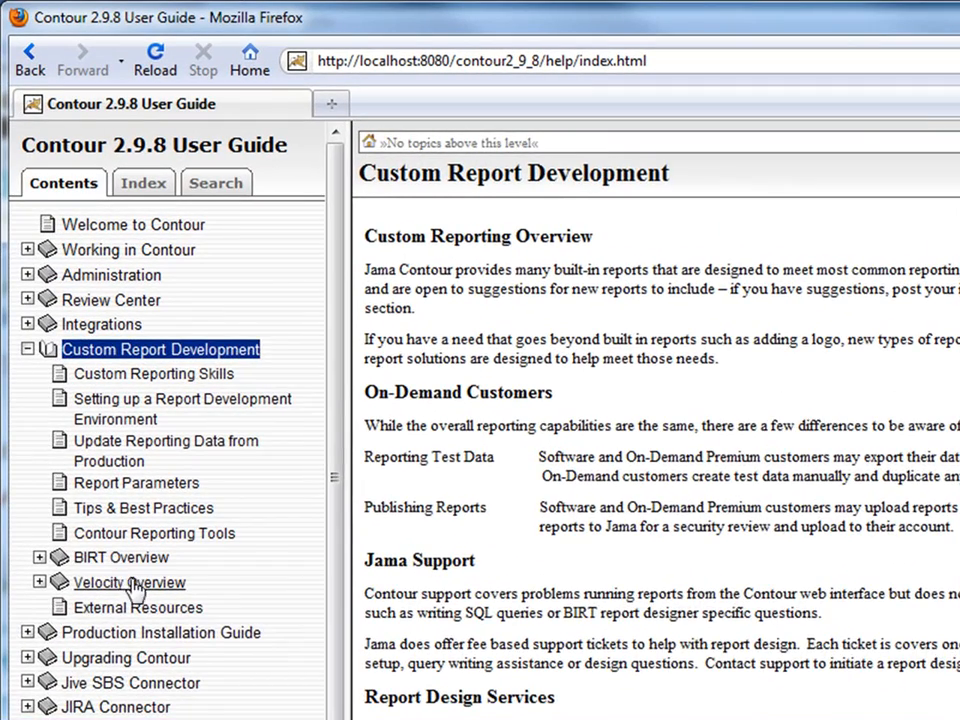
left_click(105, 530)
left_click_drag(336, 418, 332, 557)
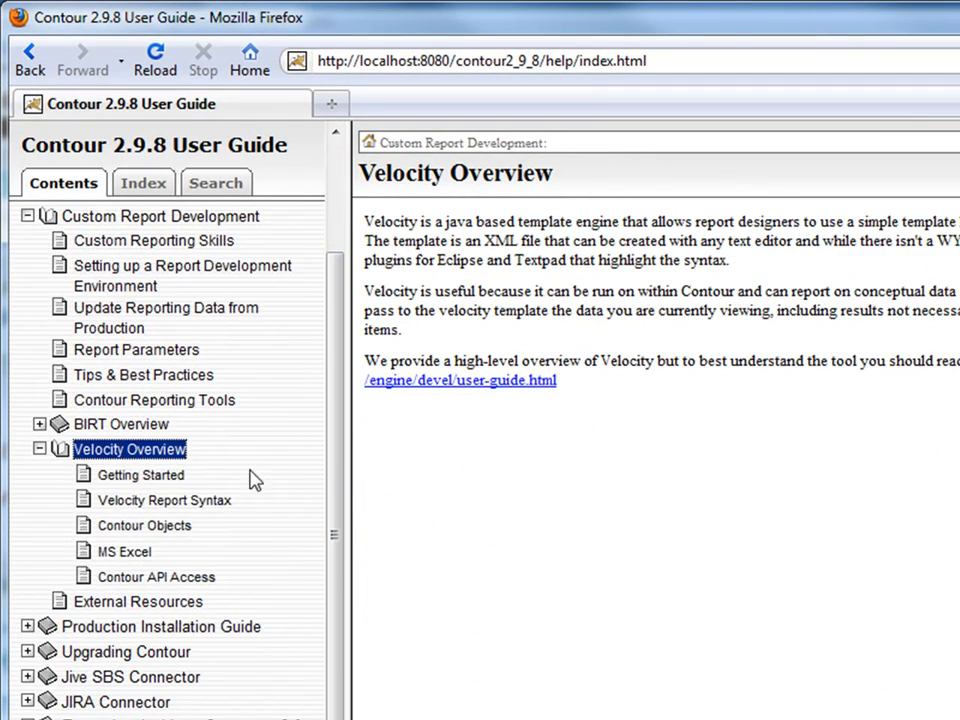
left_click(143, 478)
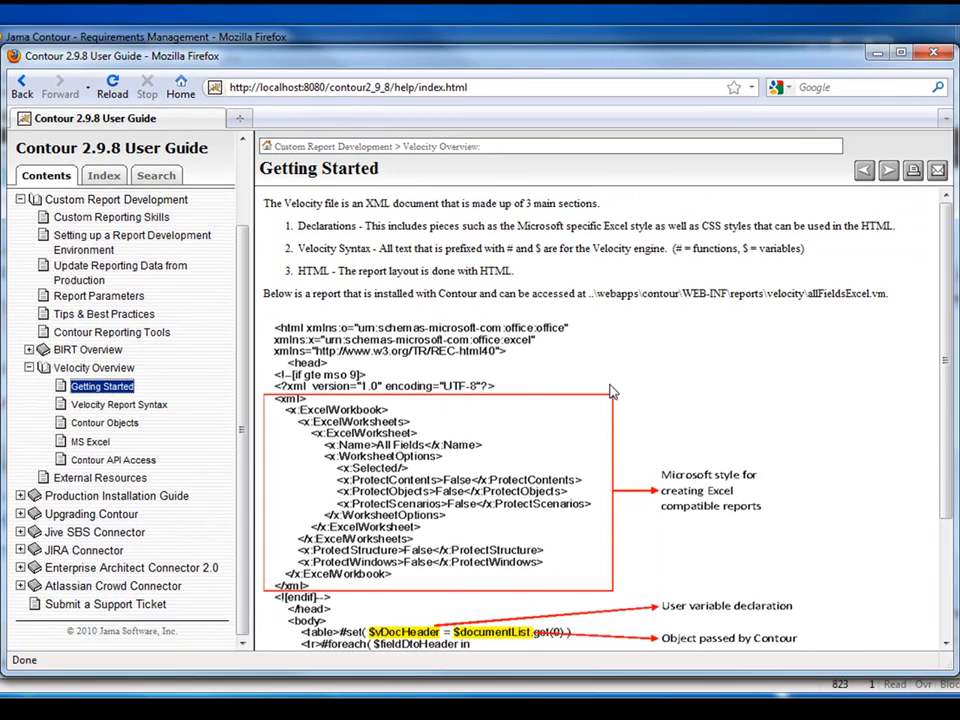
scroll(608, 402, "down", 3)
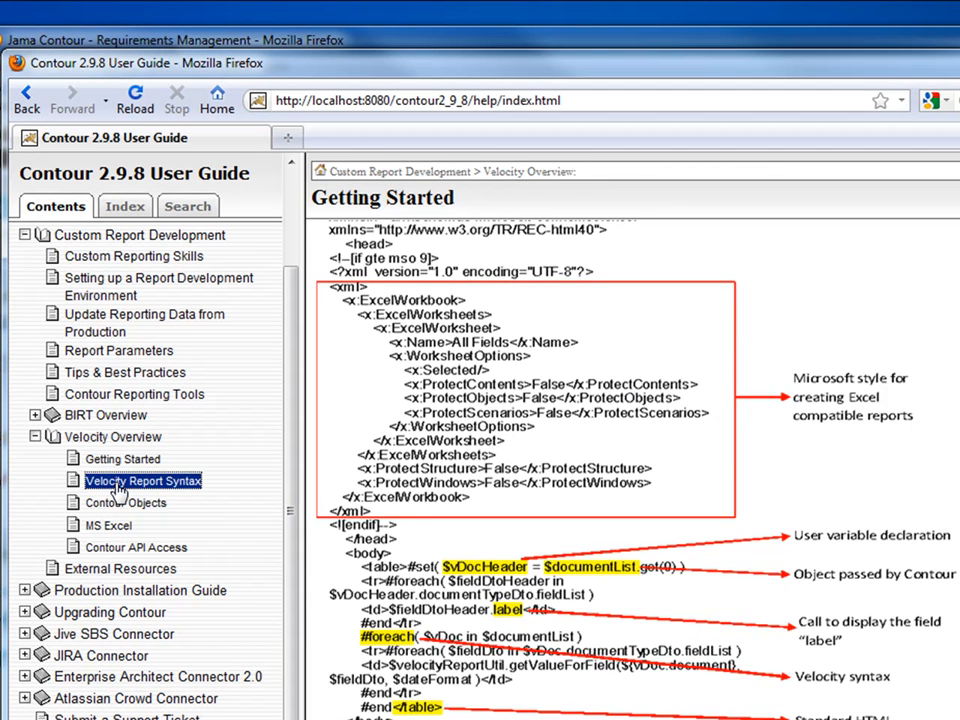
Read the Velocity Report Syntax topic and open its linked Apache Velocity VTL reference guide
left_click(105, 482)
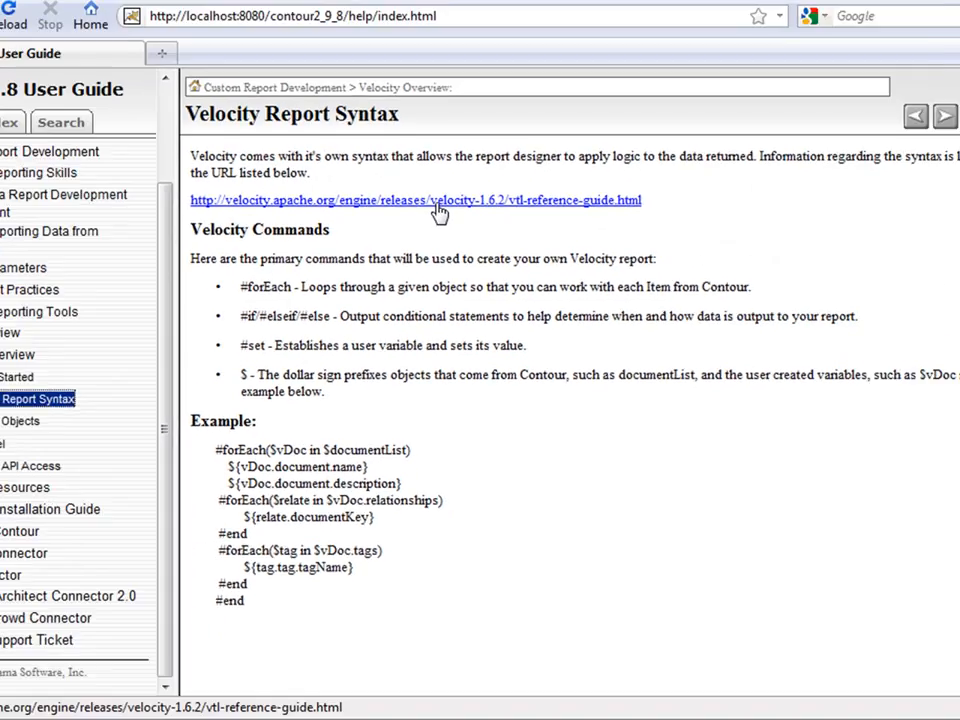
left_click(445, 49)
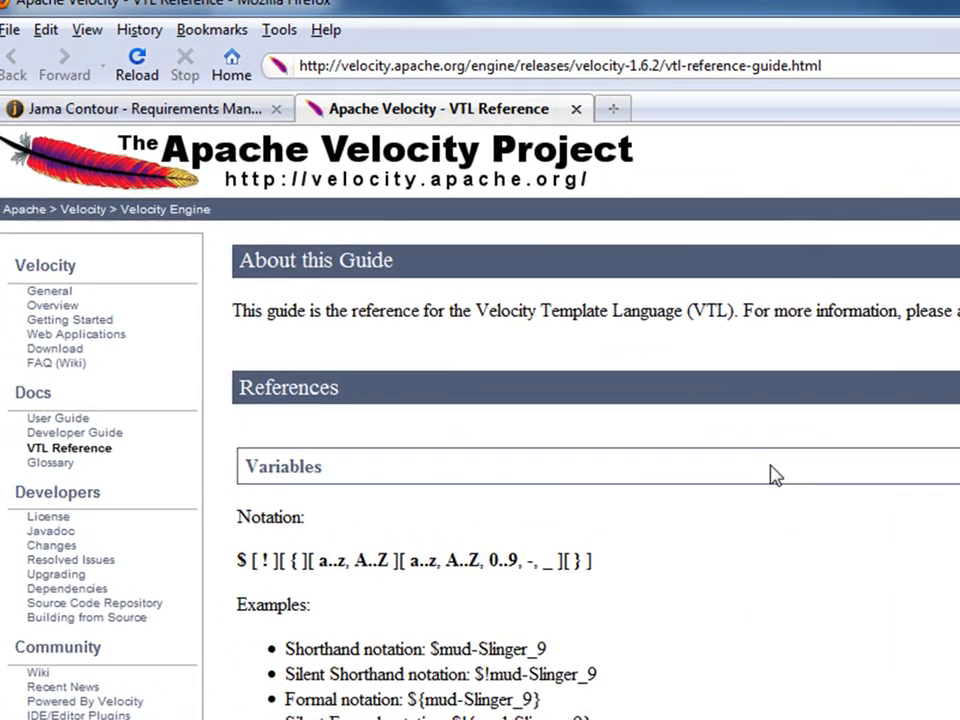
Skim the VTL reference from the variable notation to the #if/#elseif/#else operators, then return to the Contour user guide
scroll(514, 388, "down", 10)
scroll(785, 502, "down", 10)
scroll(846, 476, "down", 4)
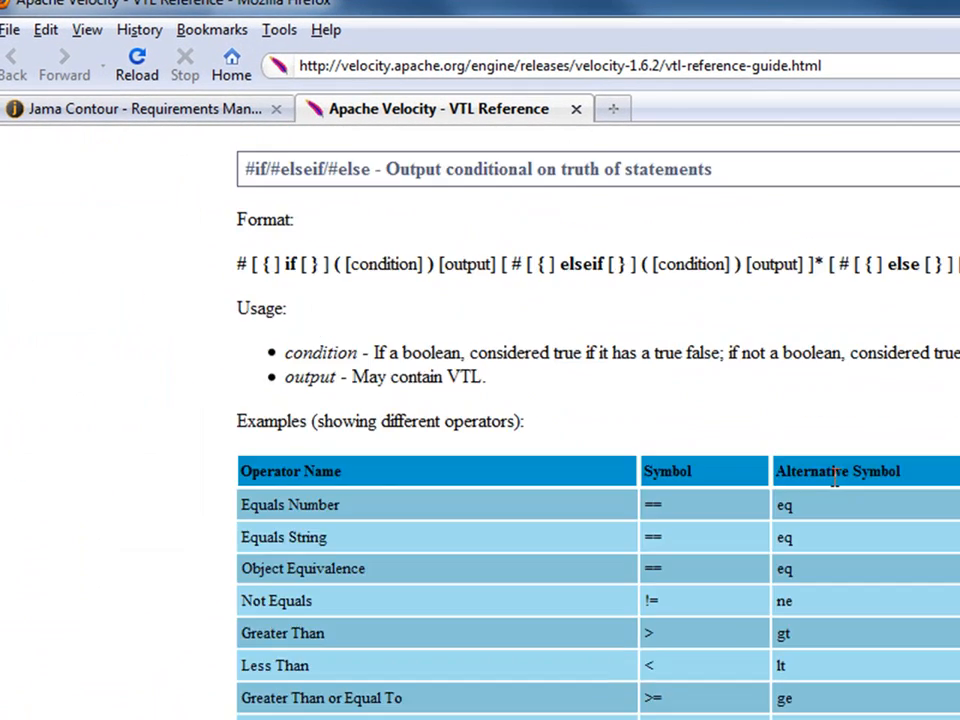
scroll(778, 508, "up", 15)
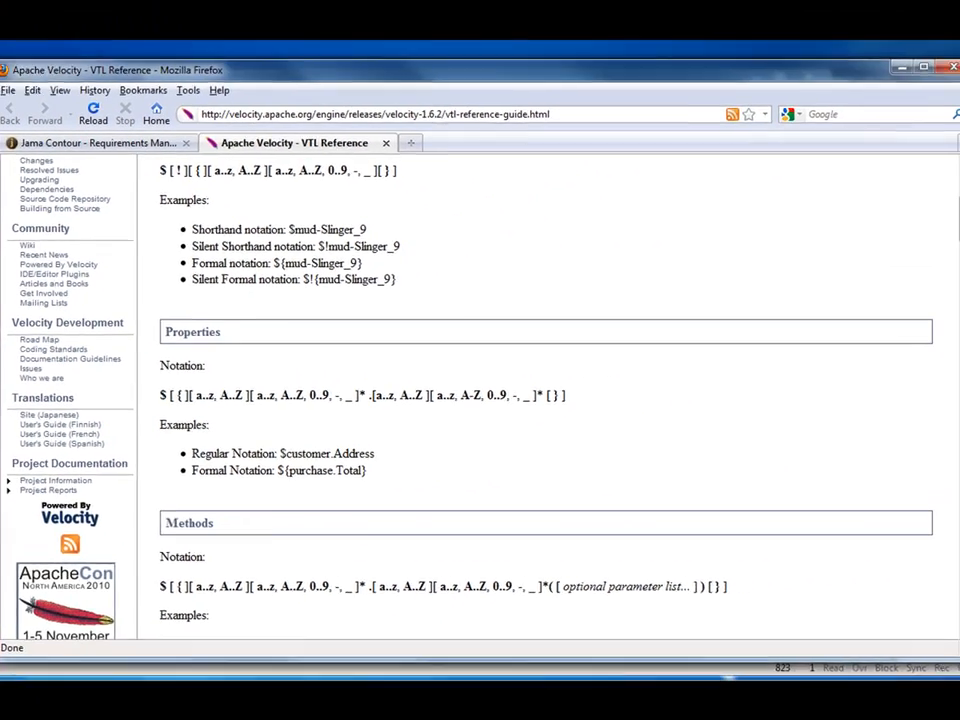
key("alt+Tab")
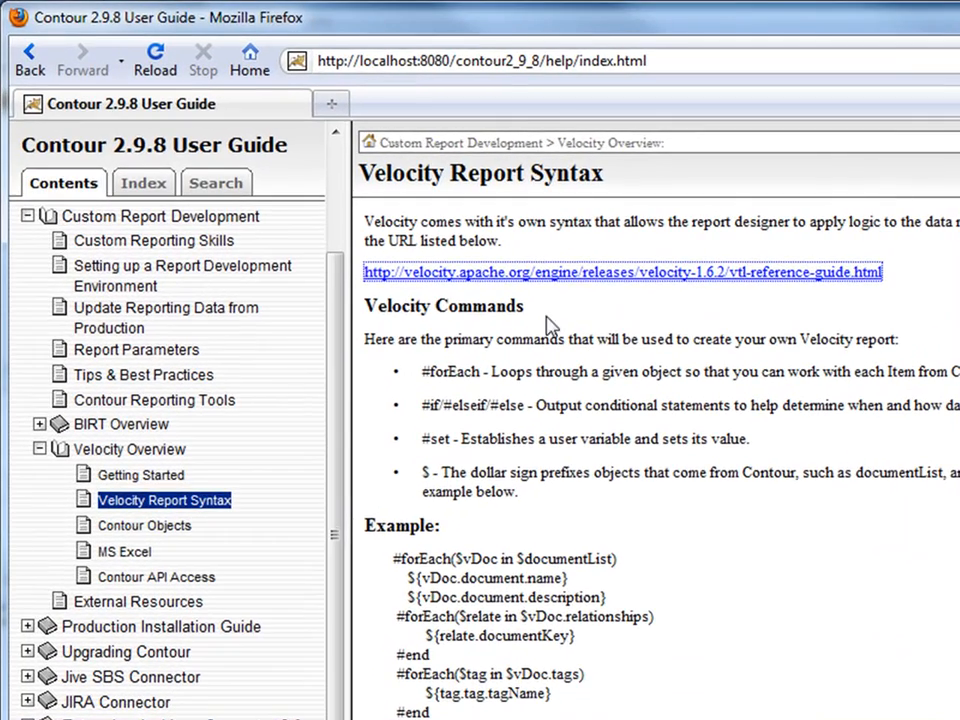
Read the Contour Objects topic, covering $documentList, $project, $dateFormat, $textUtil, $velocityReportUtil and the Velocity Tools
left_click(145, 526)
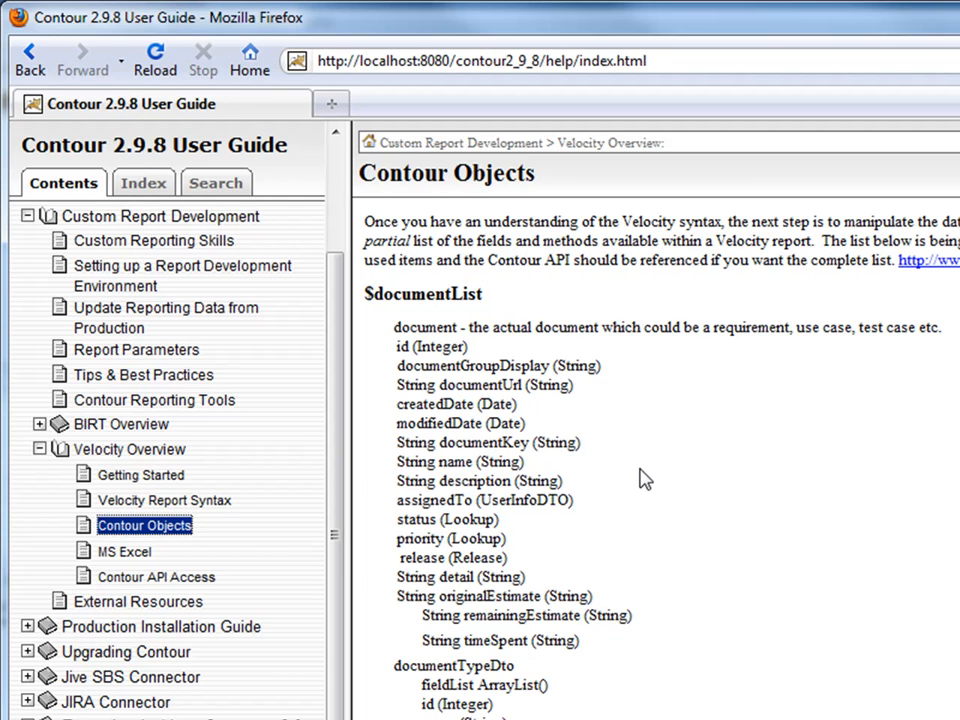
left_click_drag(484, 296, 374, 297)
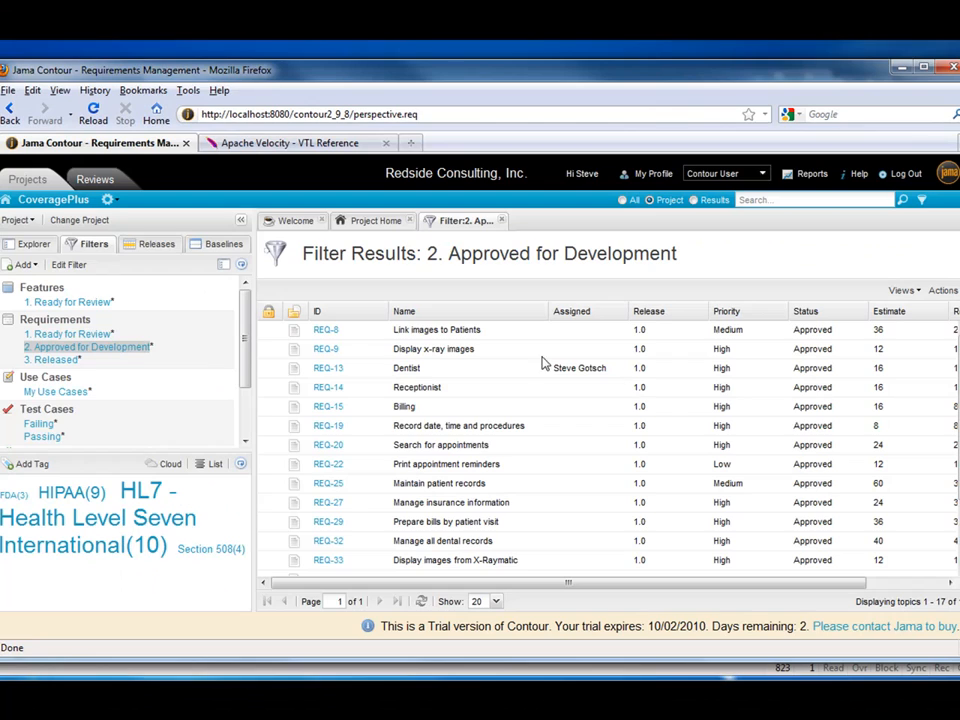
scroll(474, 384, "down", 3)
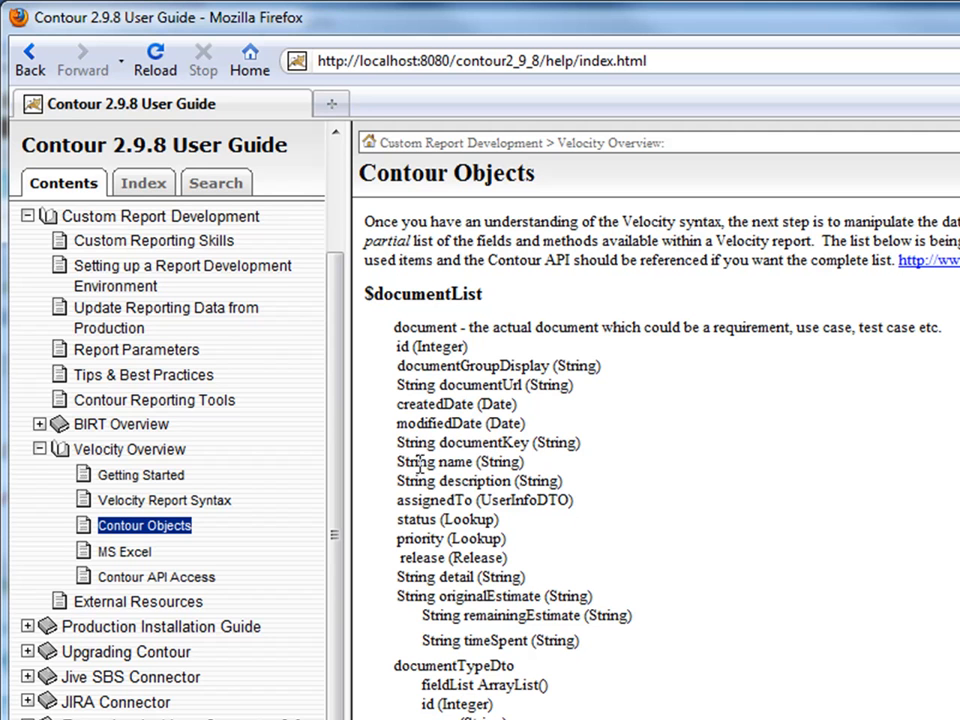
scroll(657, 490, "down", 8)
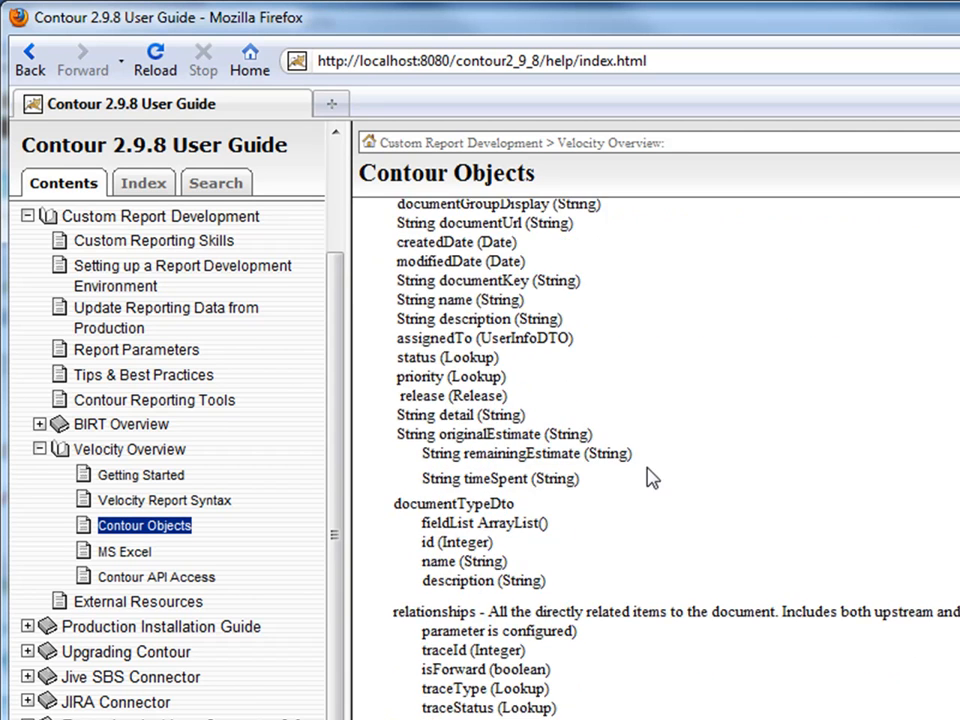
scroll(445, 445, "down", 9)
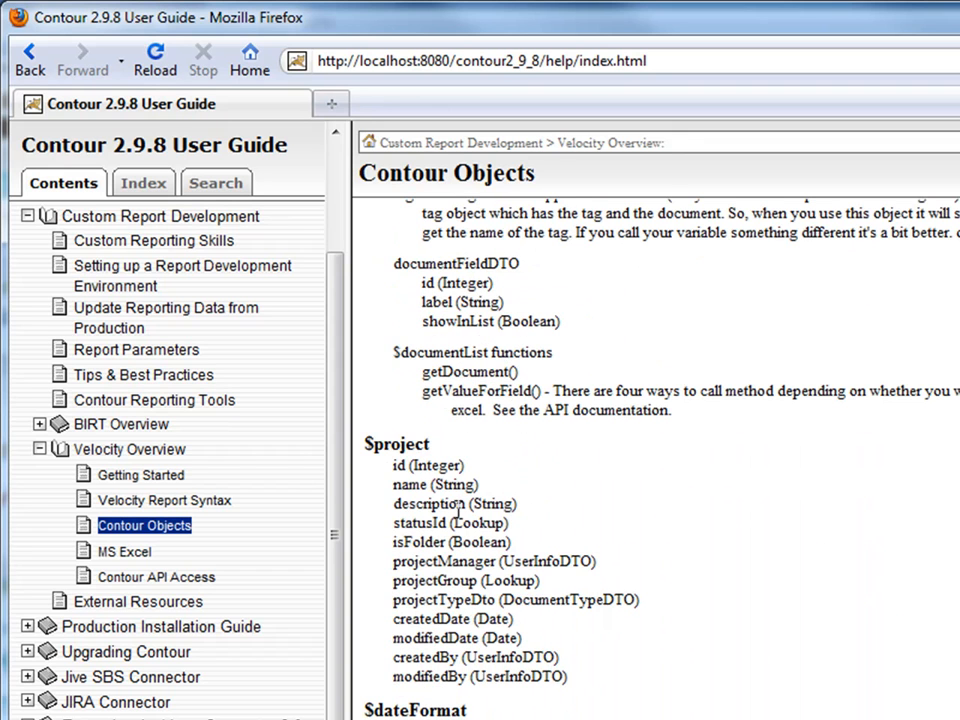
scroll(553, 621, "down", 5)
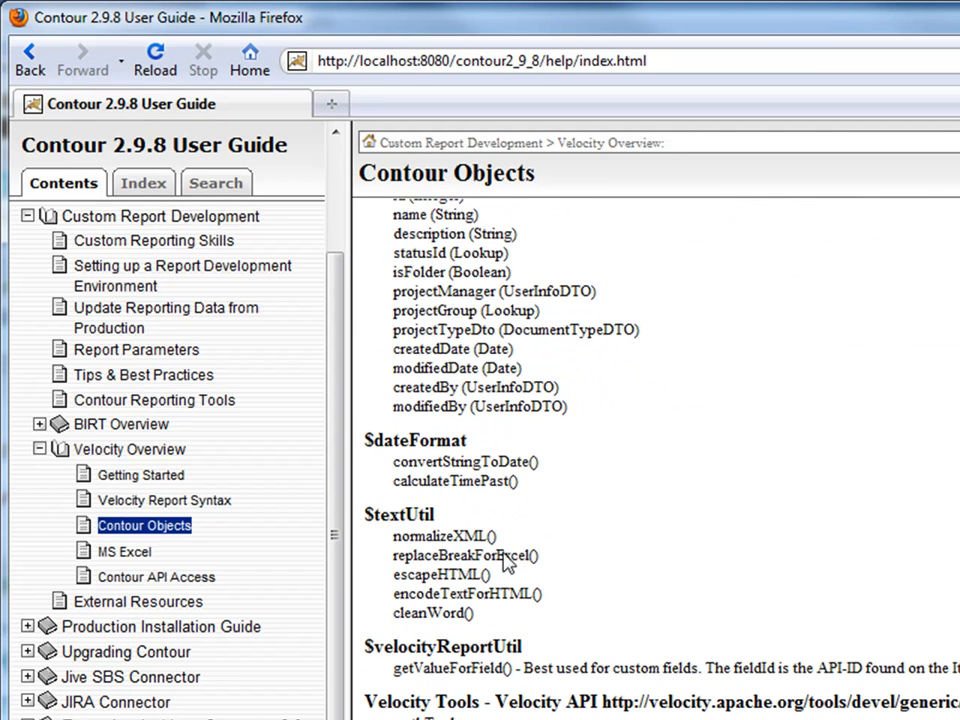
scroll(535, 587, "down", 2)
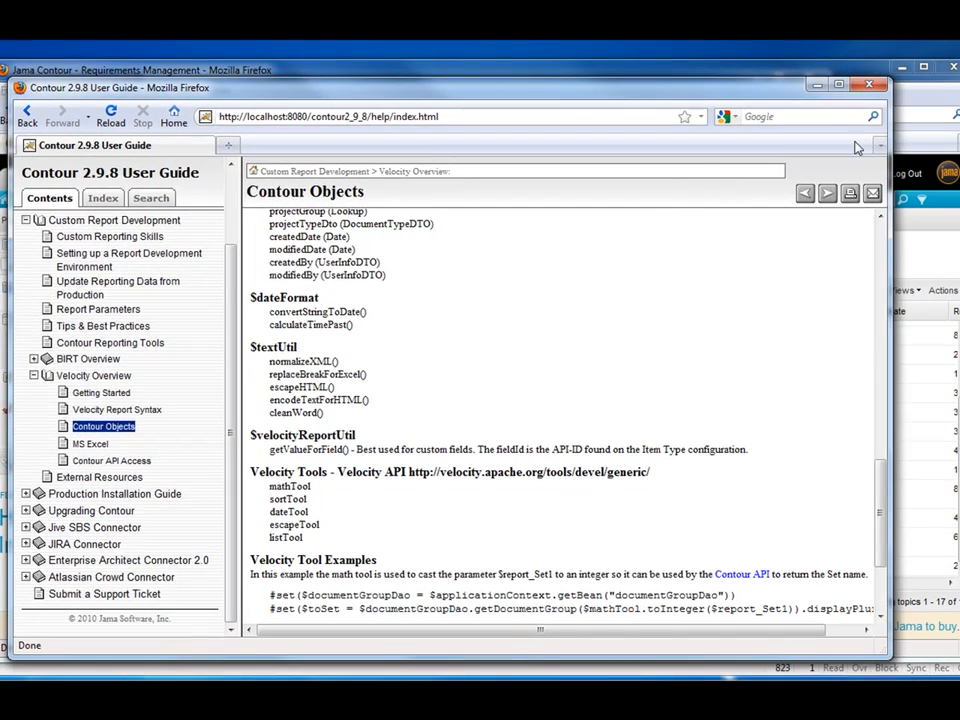
Switch to TextPad and examine the body markup of Sample Report.vm, from the title to the requirement name and description
left_click(902, 78)
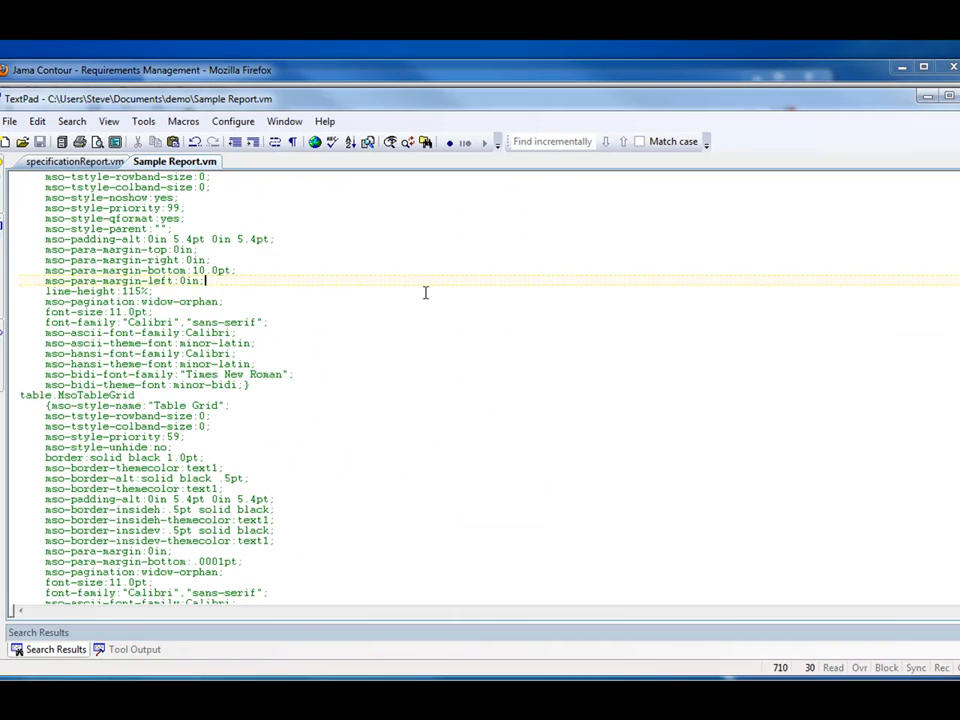
scroll(368, 285, "down", 18)
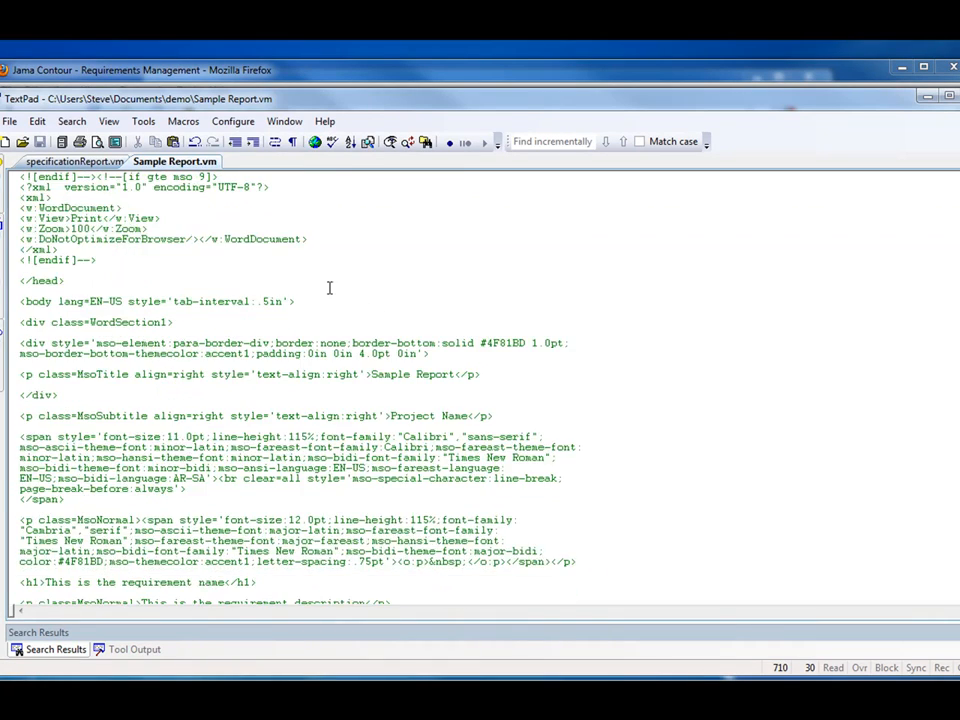
scroll(550, 491, "down", 7)
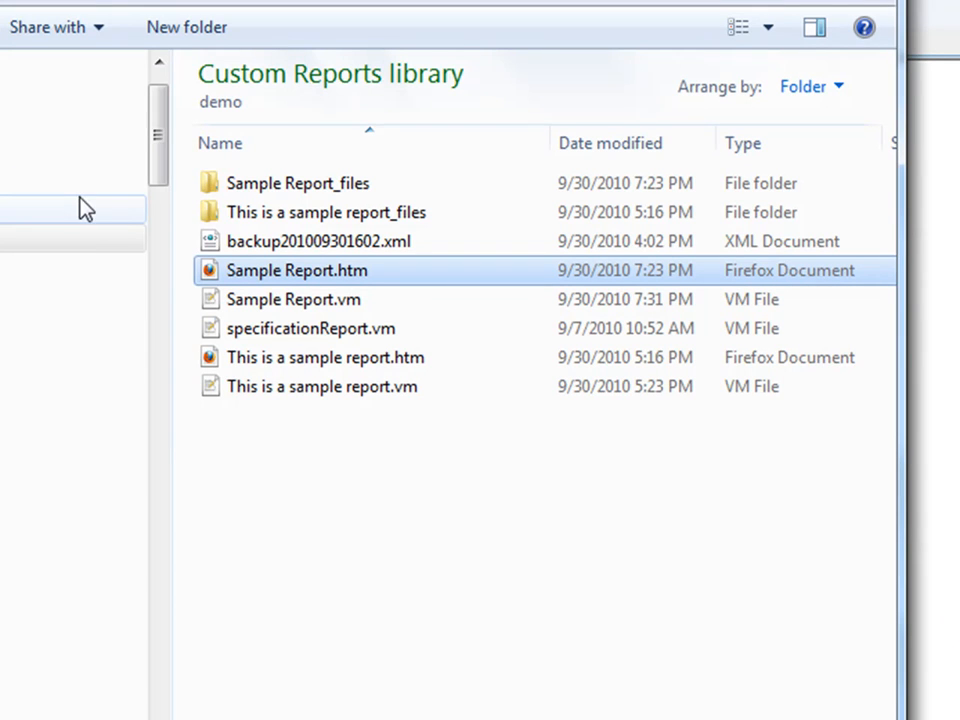
In Windows Explorer, browse to the WEB-INF folder of the contour2_9_8 web application under Tomcat 6.0
left_click(150, 170)
left_click_drag(156, 162, 169, 398)
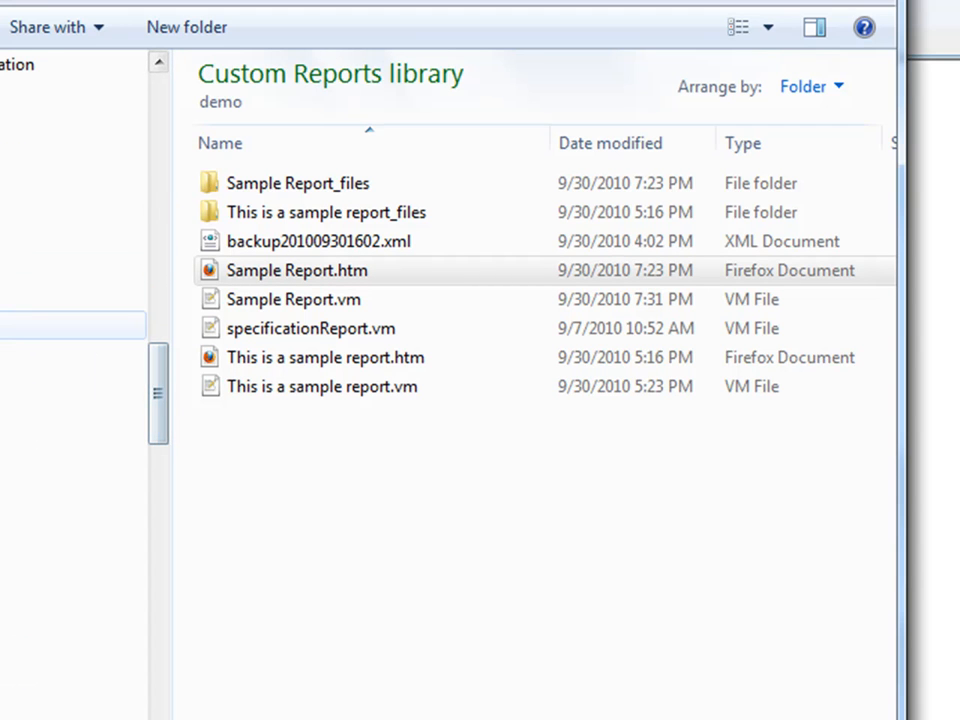
left_click(90, 296)
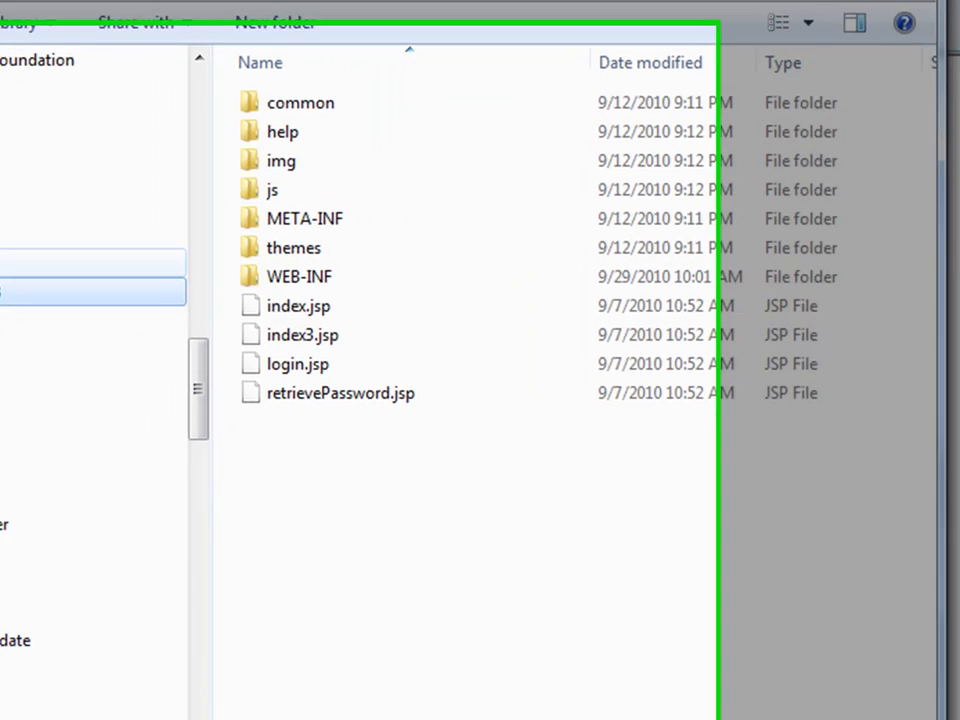
left_click(213, 470)
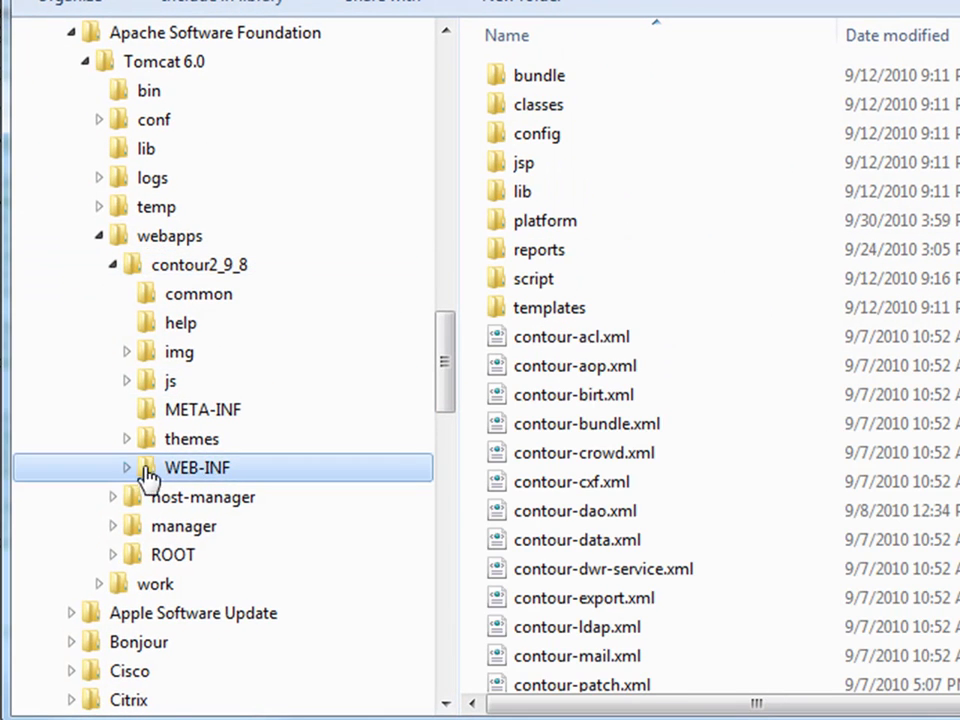
Expand the reports folder inside WEB-INF and view its birt and velocity report folders
left_click(126, 468)
left_click(215, 614)
scroll(289, 424, "down", 3)
left_click(141, 353)
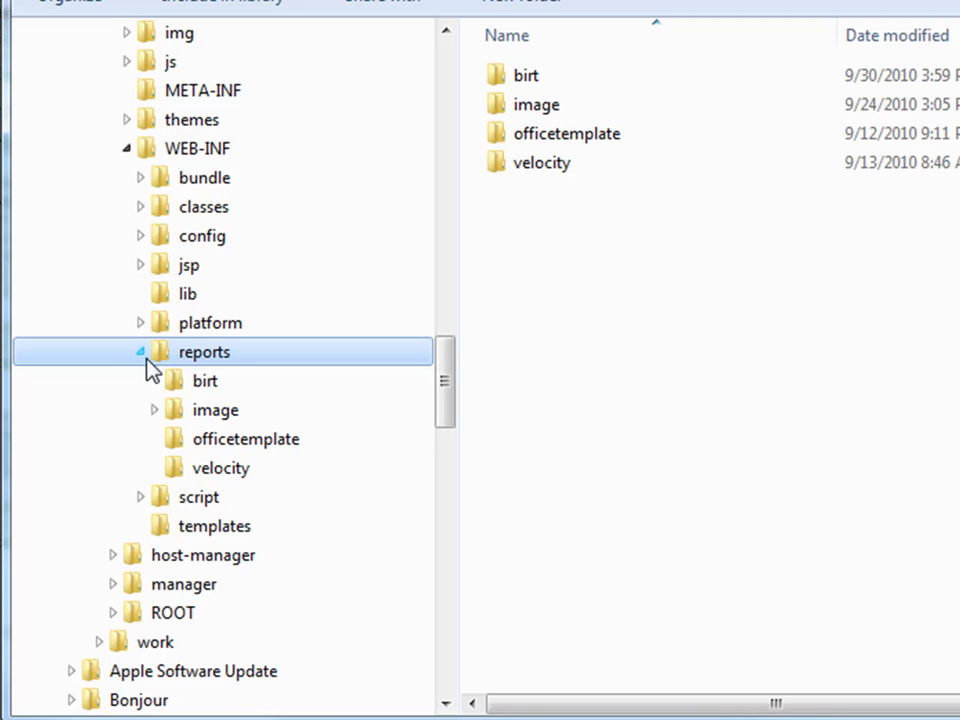
left_click(202, 378)
left_click(258, 468)
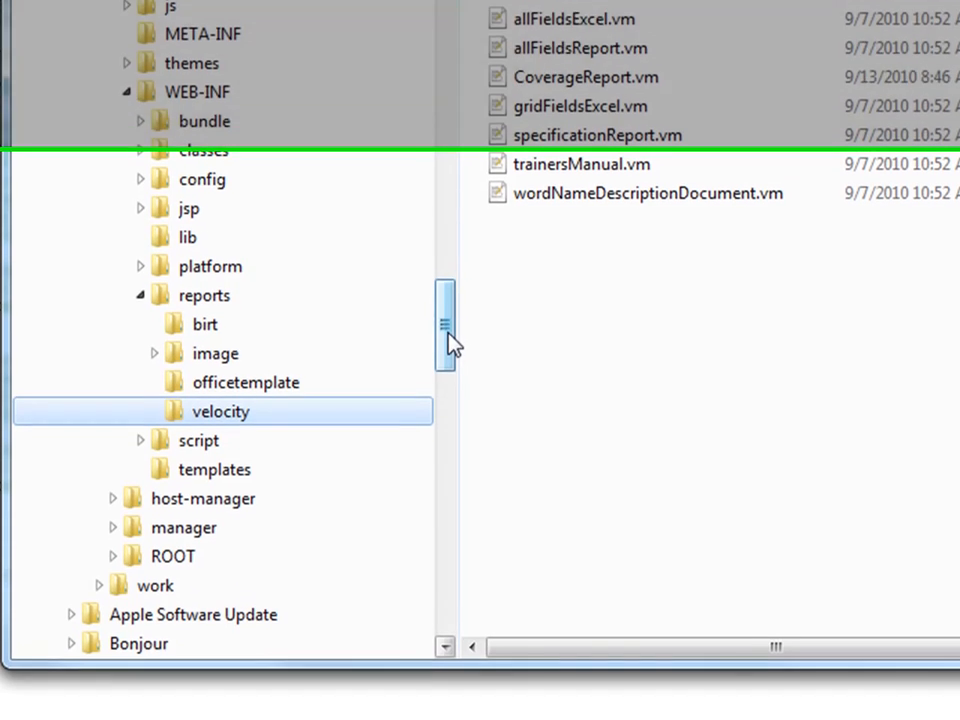
Browse to the redside home's reports\velocity\2 folder and open 47_Sample Report.vm in TextPad
left_click_drag(450, 403, 445, 356)
left_click_drag(445, 150, 437, 20)
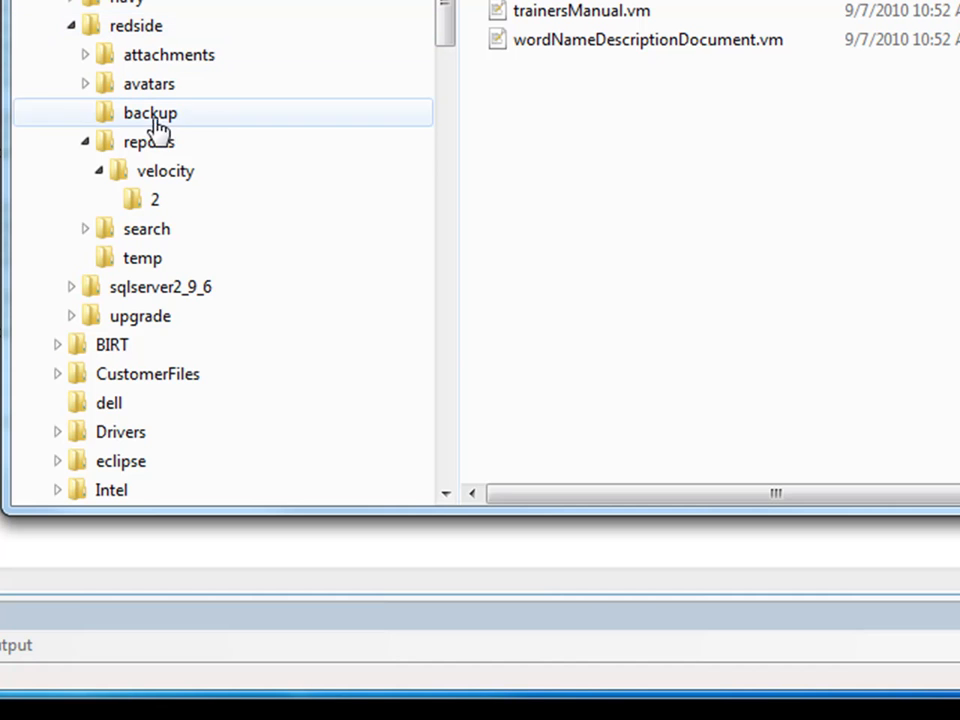
left_click(143, 144)
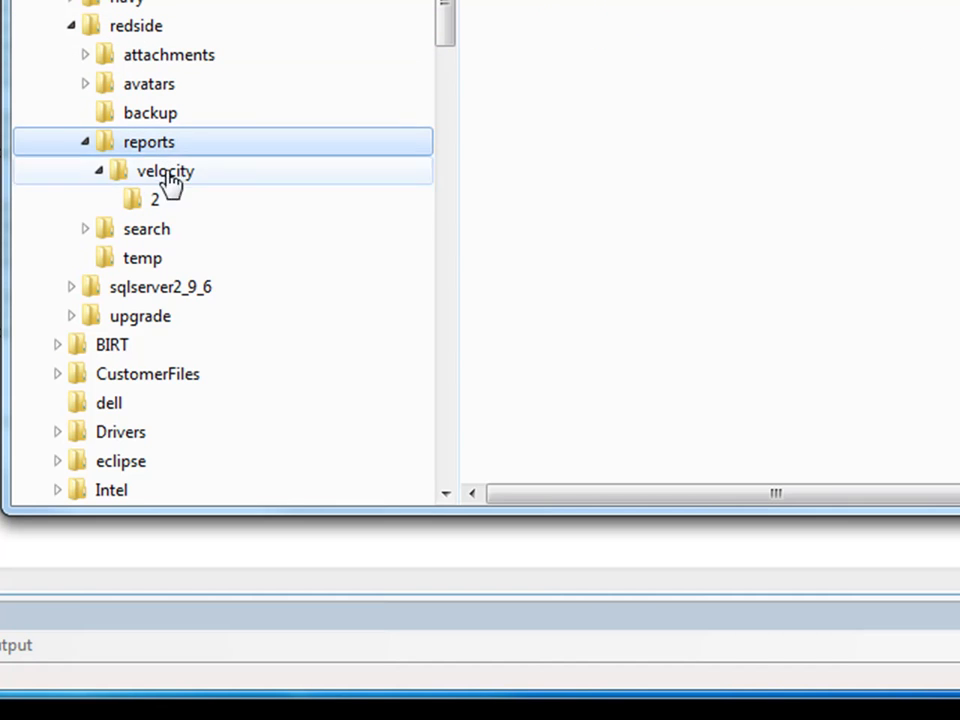
left_click(167, 177)
left_click(160, 205)
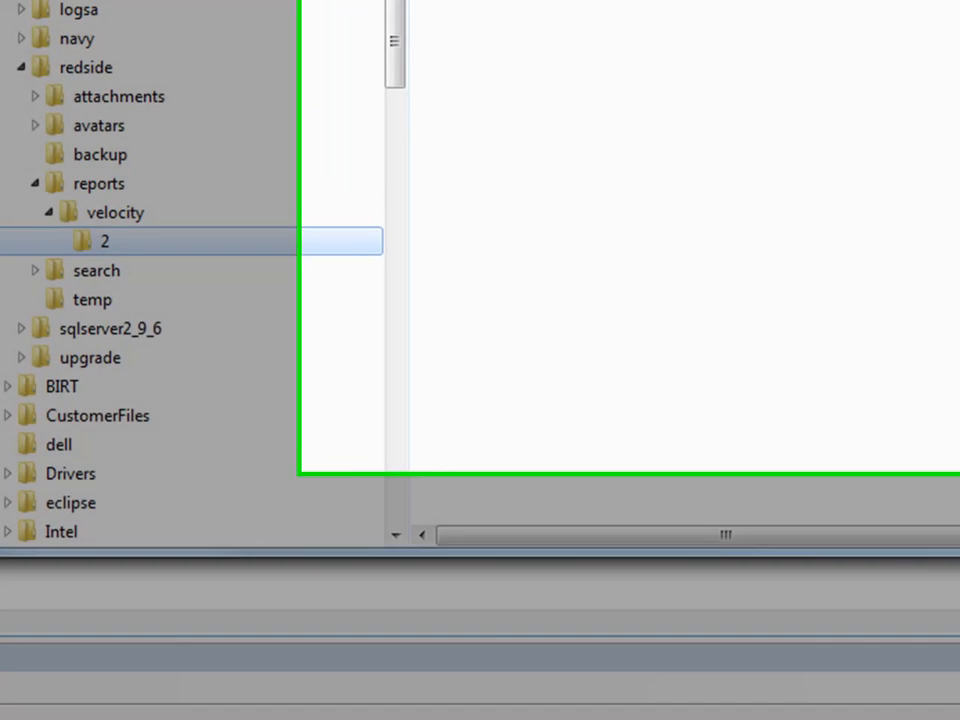
left_click(251, 170)
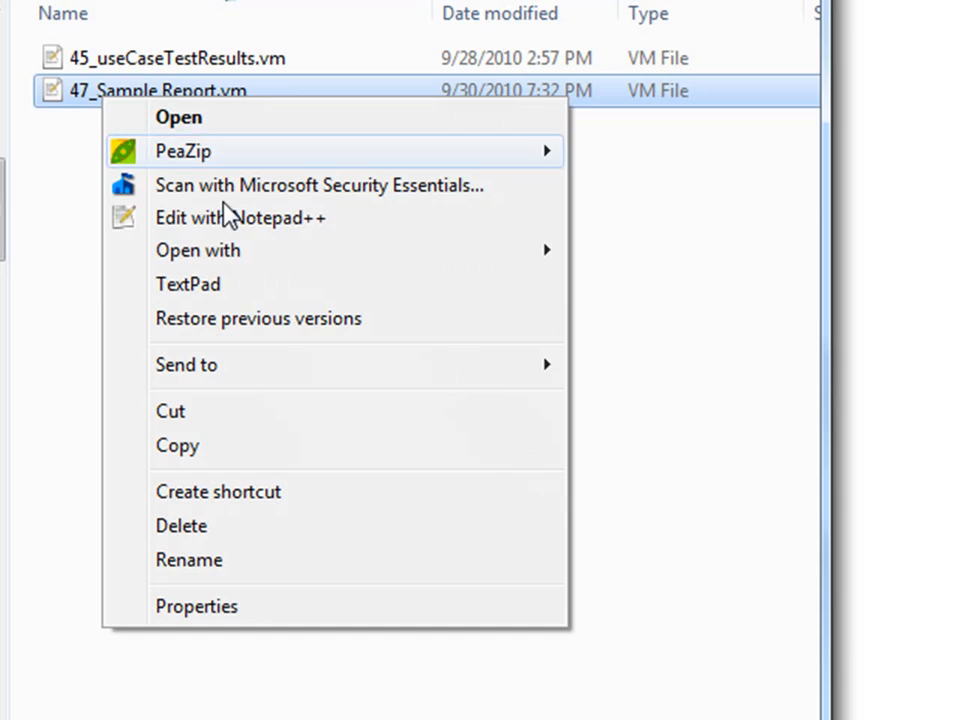
left_click(244, 288)
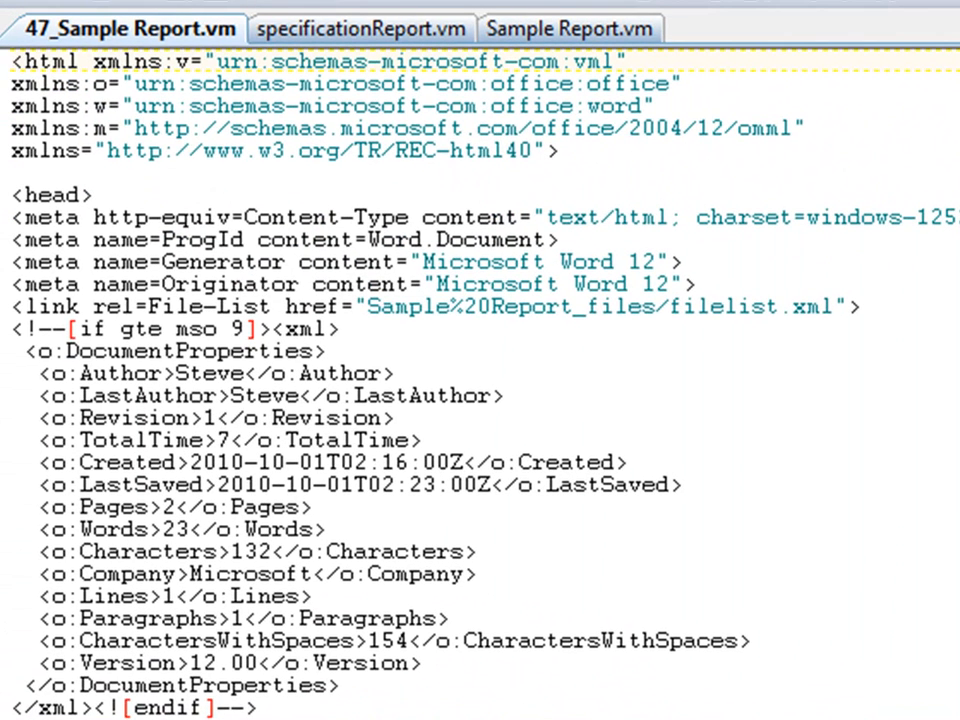
Append "Hello" to the h1 heading "This is the requirement name" and save the template
scroll(480, 384, "down", 20)
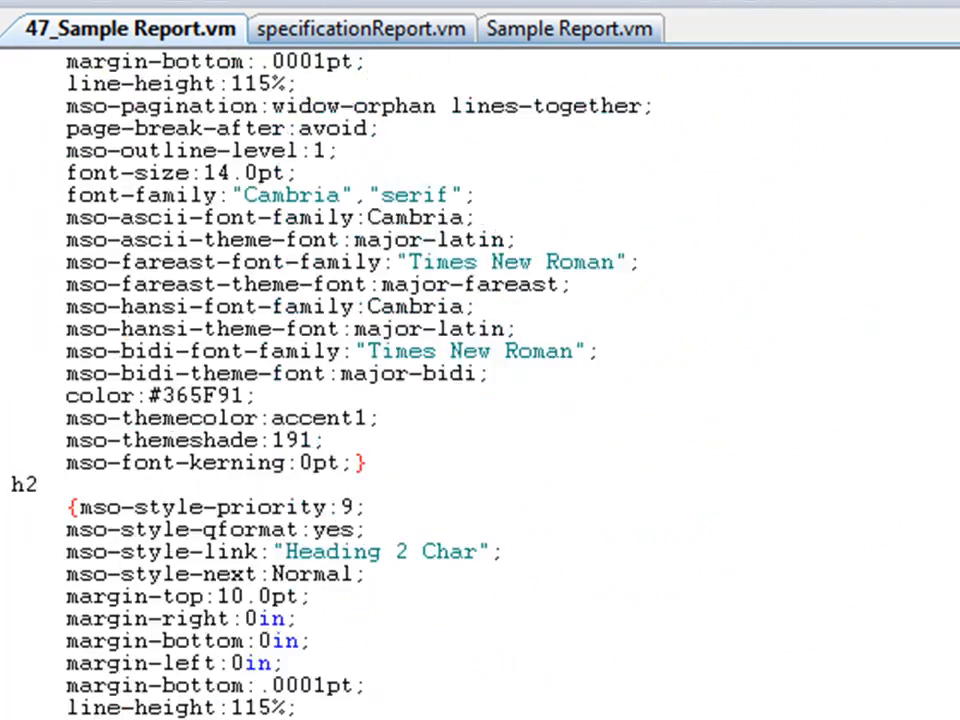
scroll(480, 384, "down", 3)
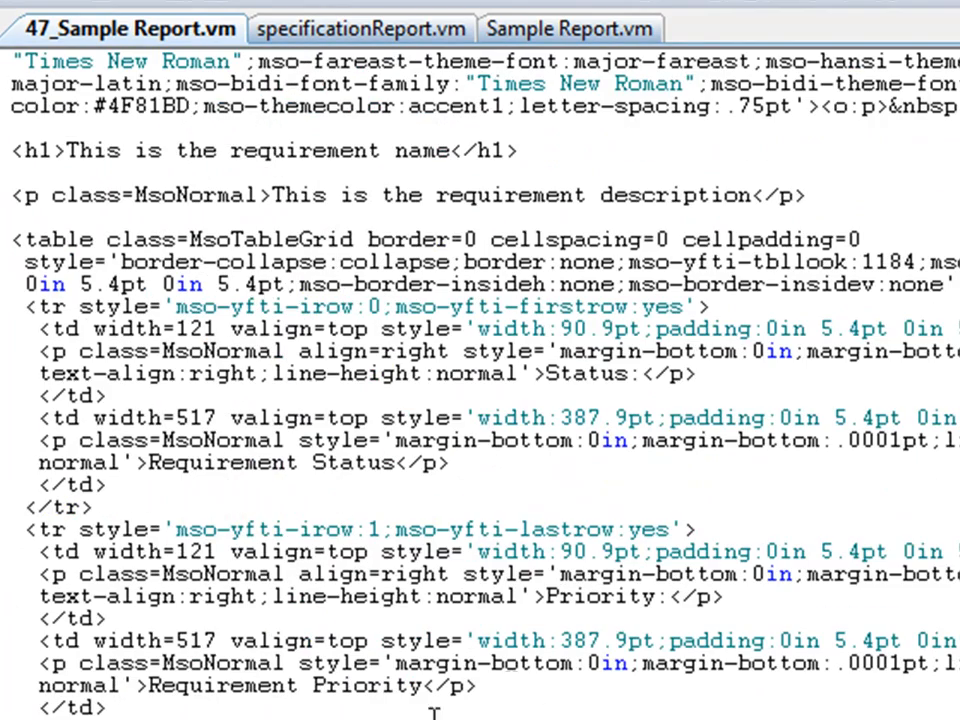
scroll(321, 401, "up", 3)
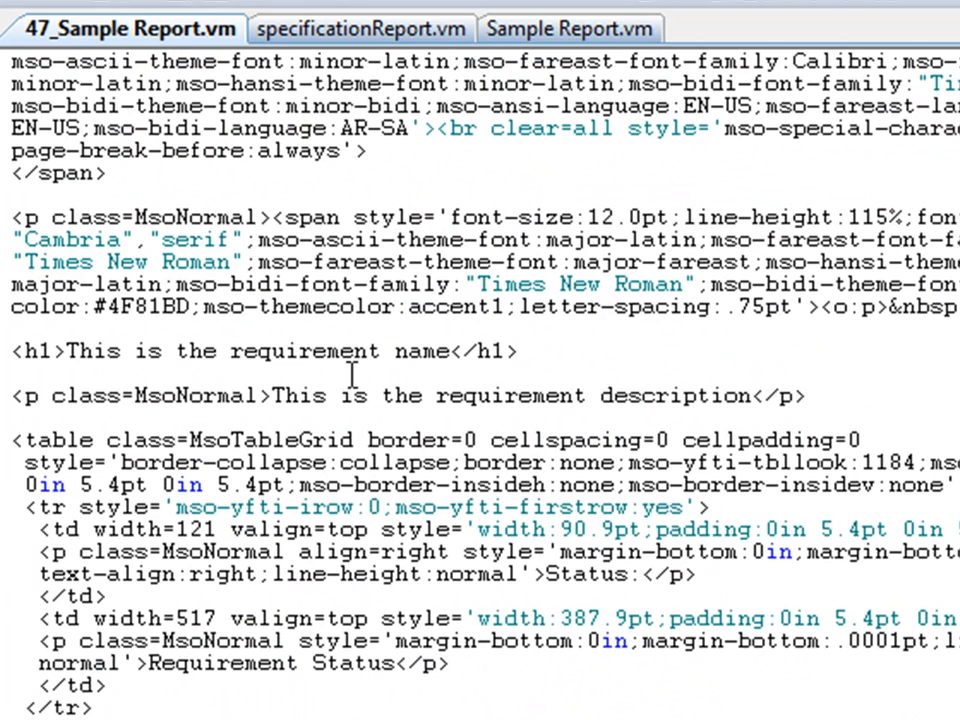
left_click(220, 352)
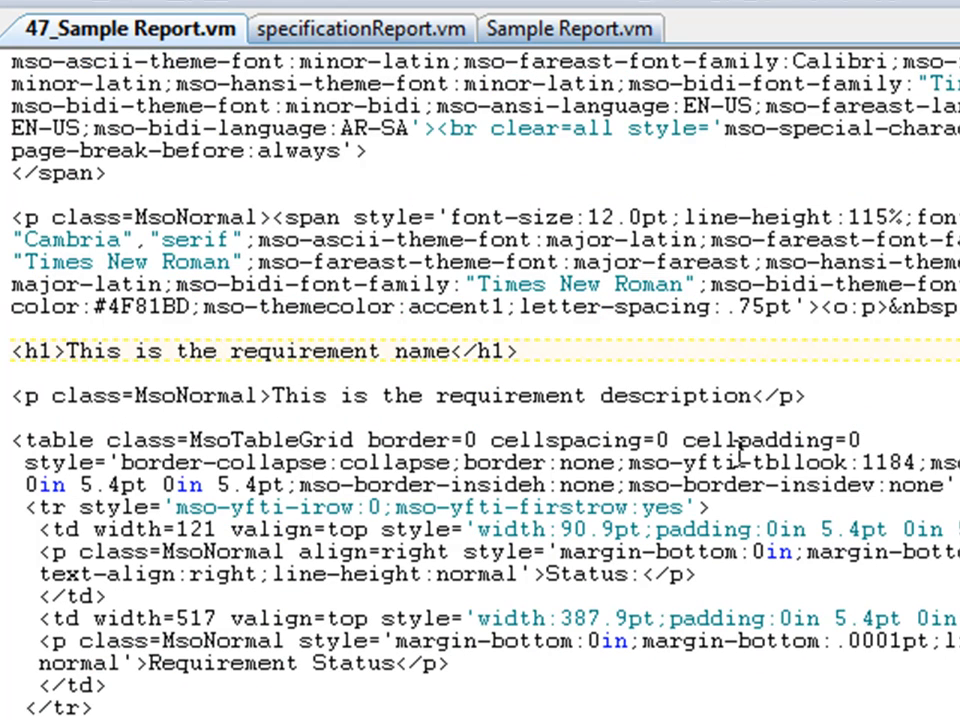
key("ctrl+Right")
type("Hello")
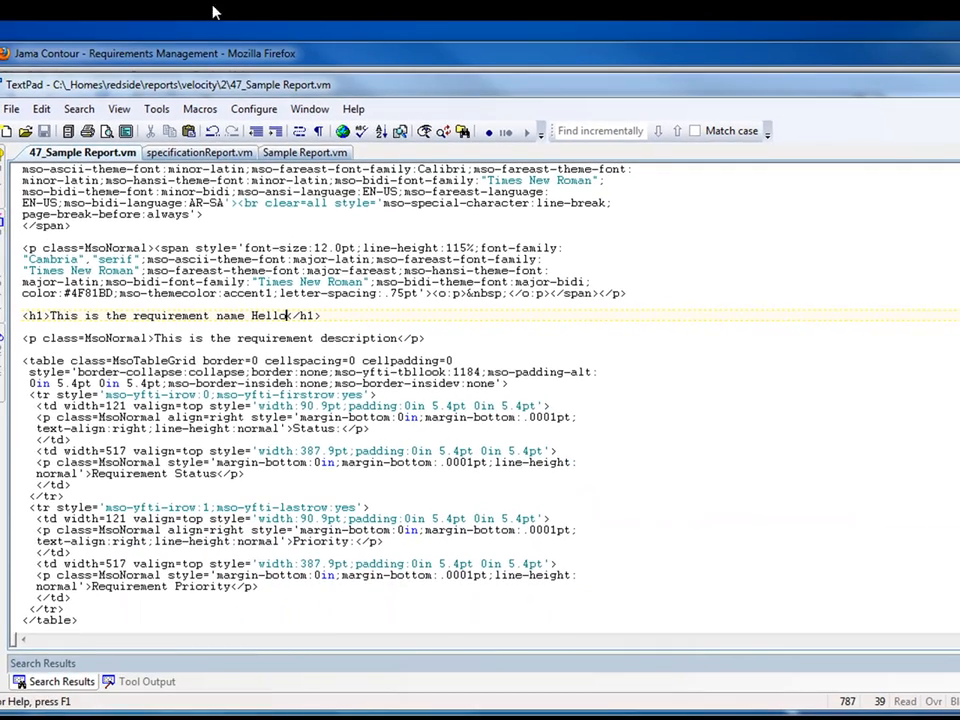
Return to Contour and run the Sample Report in HTML format on the current filter view
left_click(234, 55)
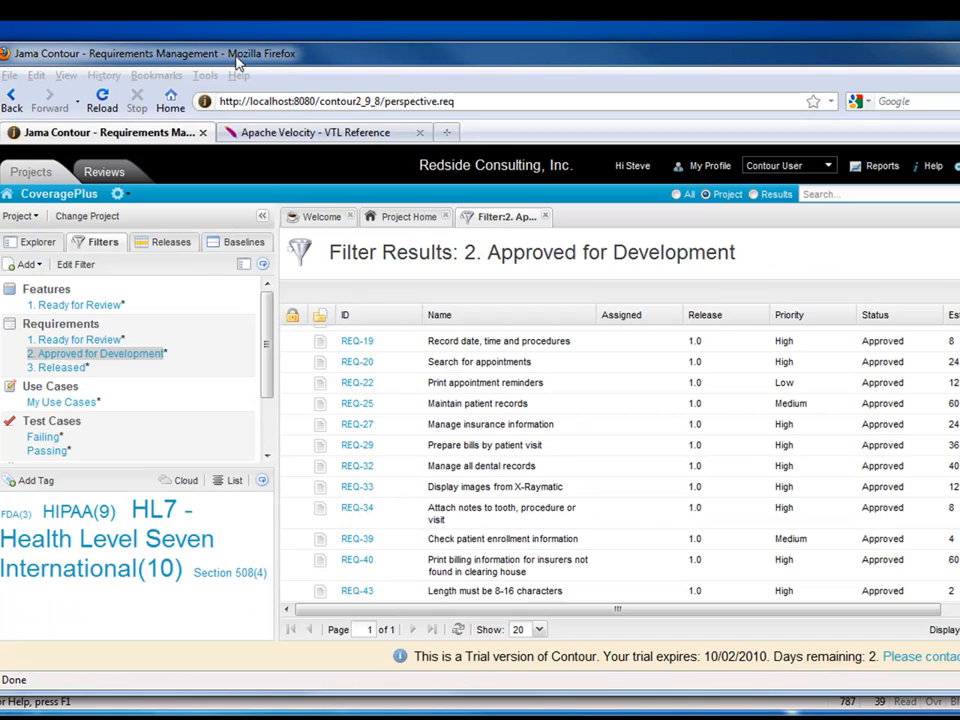
left_click(881, 168)
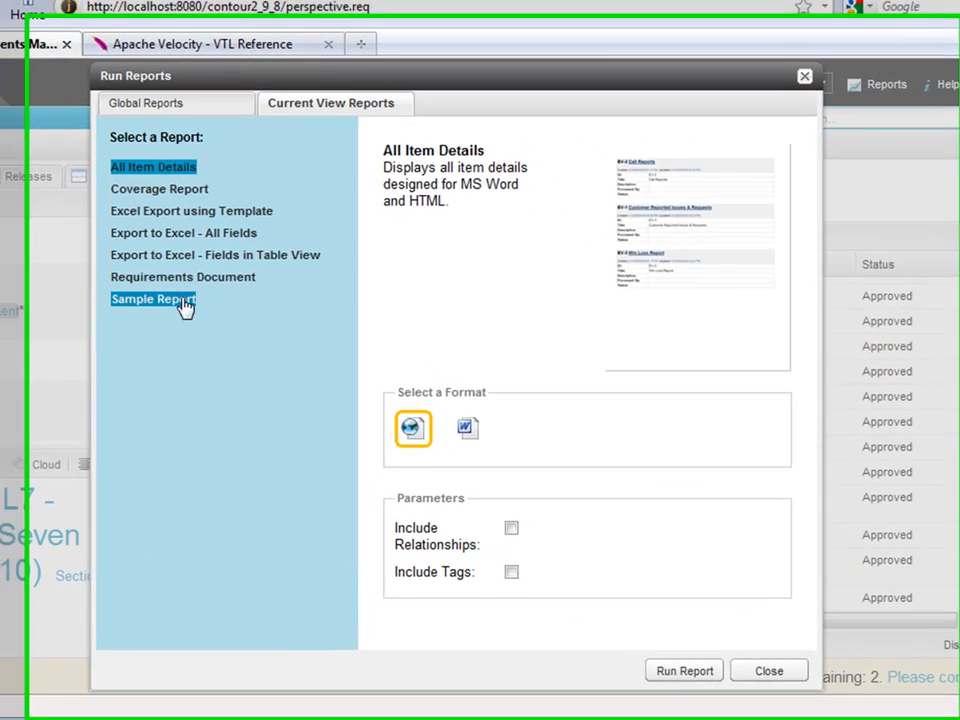
left_click(297, 351)
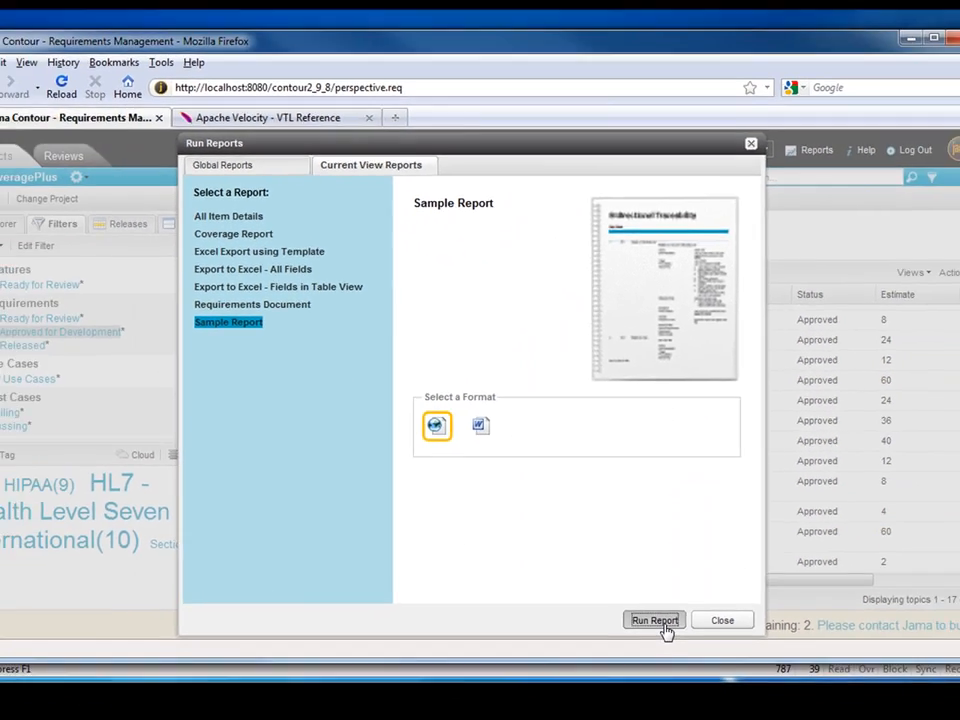
left_click(664, 628)
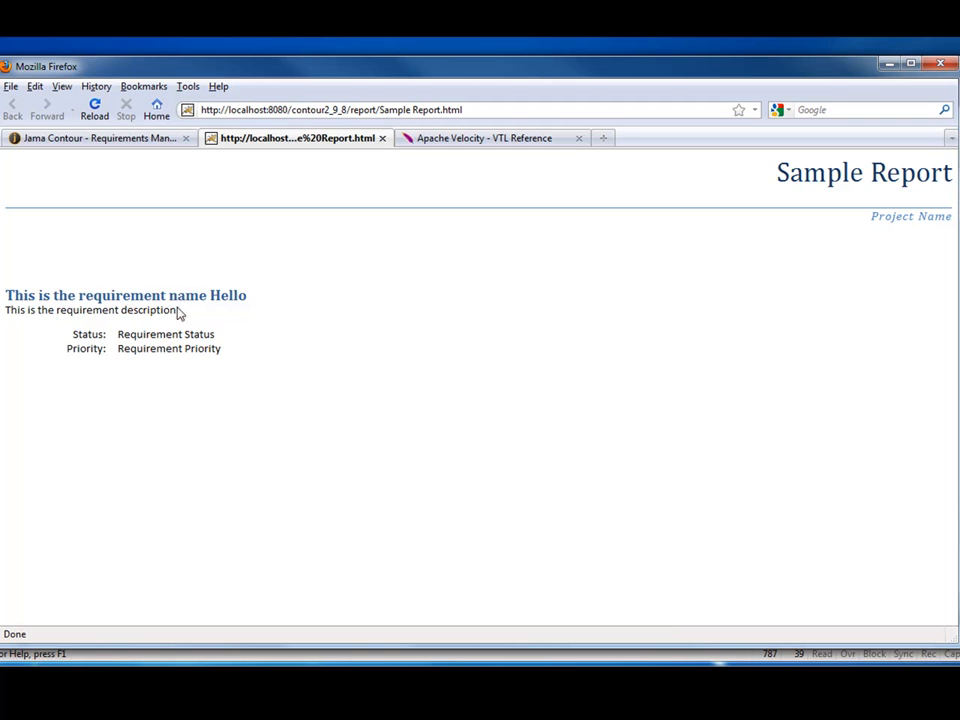
Check the word "Hello" in the generated report's heading, close the report and Run Reports dialog, and return to TextPad
double_click(230, 295)
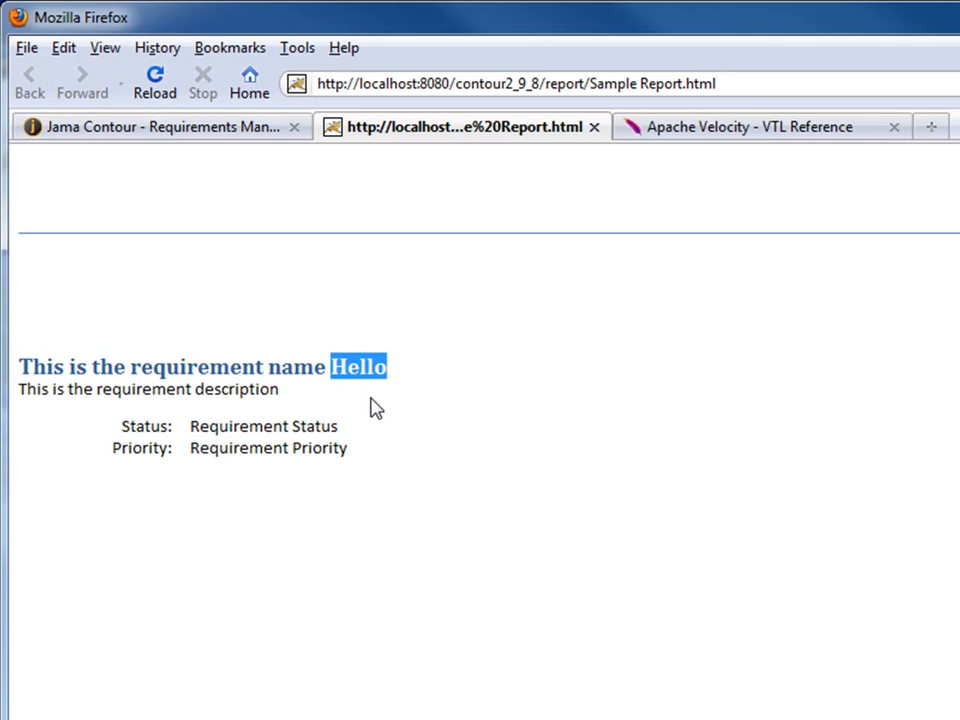
left_click(594, 127)
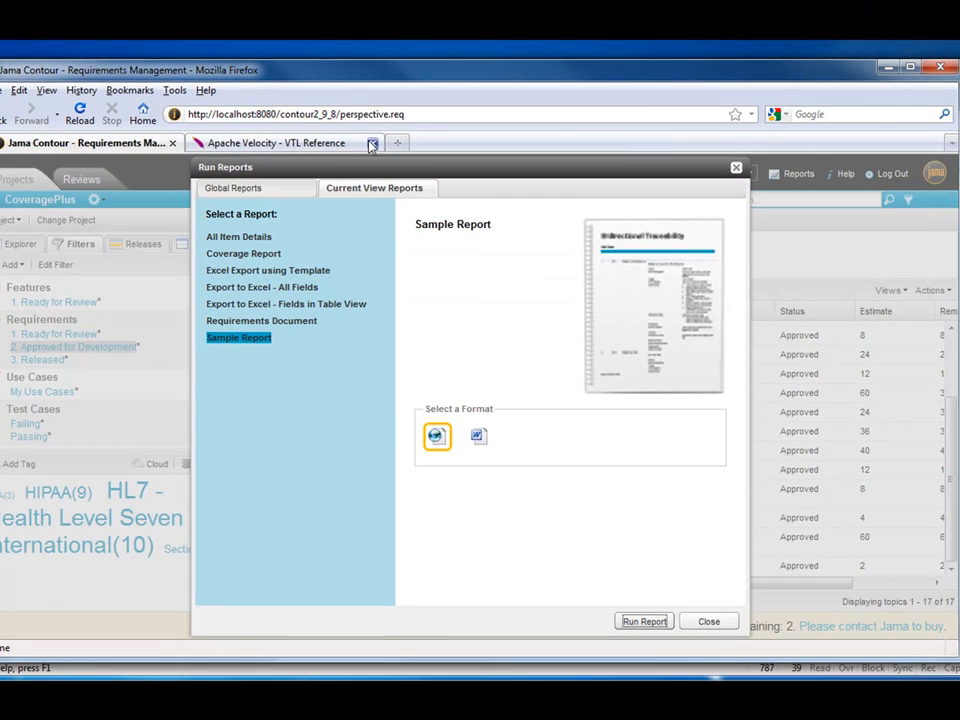
left_click(709, 621)
left_click(888, 69)
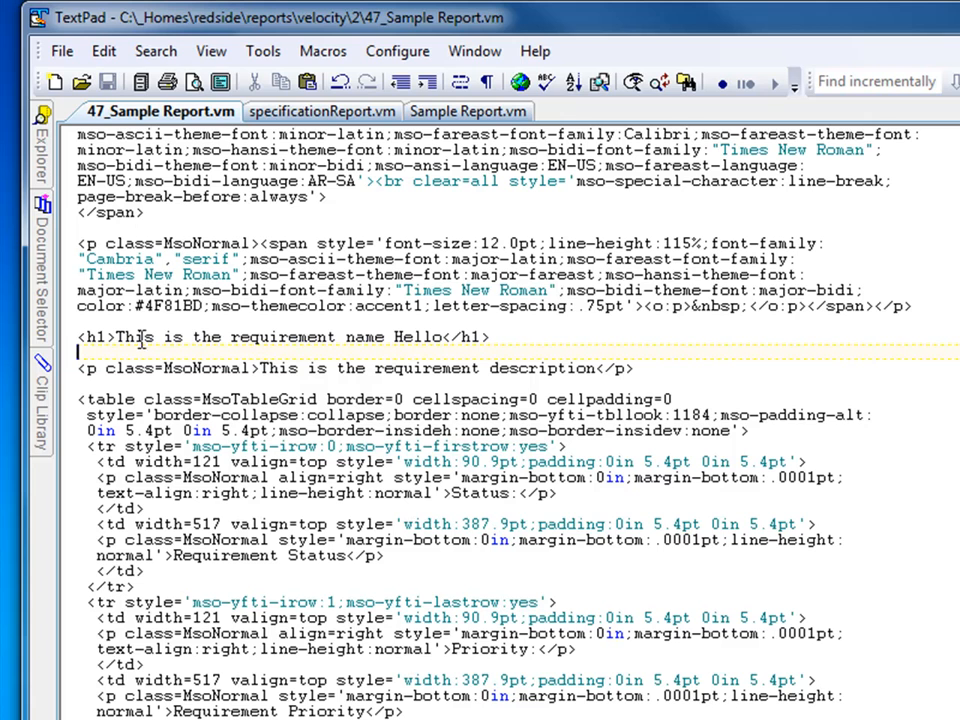
Insert blank lines above the requirement name h1 heading and start a "#foreach(" directive there
left_click_drag(122, 337, 369, 338)
left_click_drag(266, 369, 318, 369)
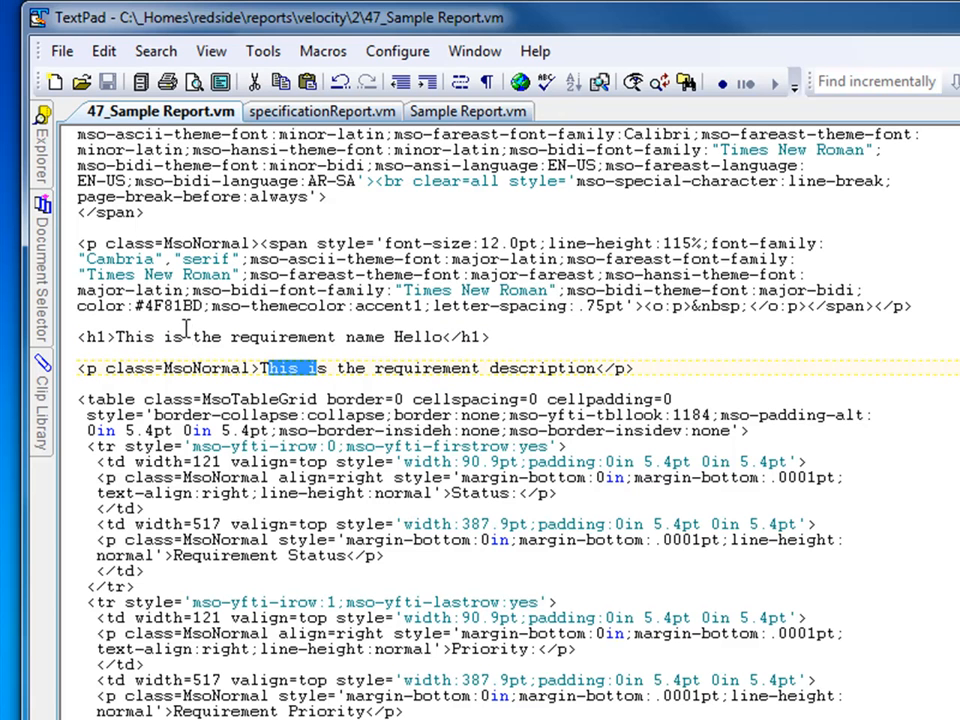
left_click(150, 320)
key("Return")
key("Return")
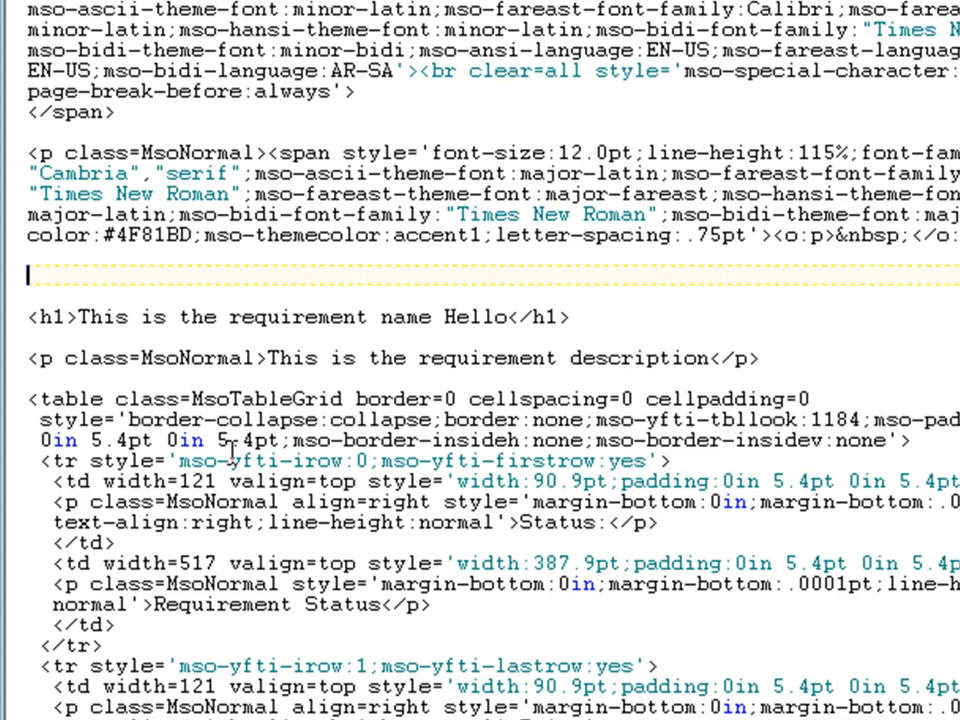
left_click(224, 322)
left_click_drag(180, 318, 409, 319)
left_click_drag(371, 358, 510, 376)
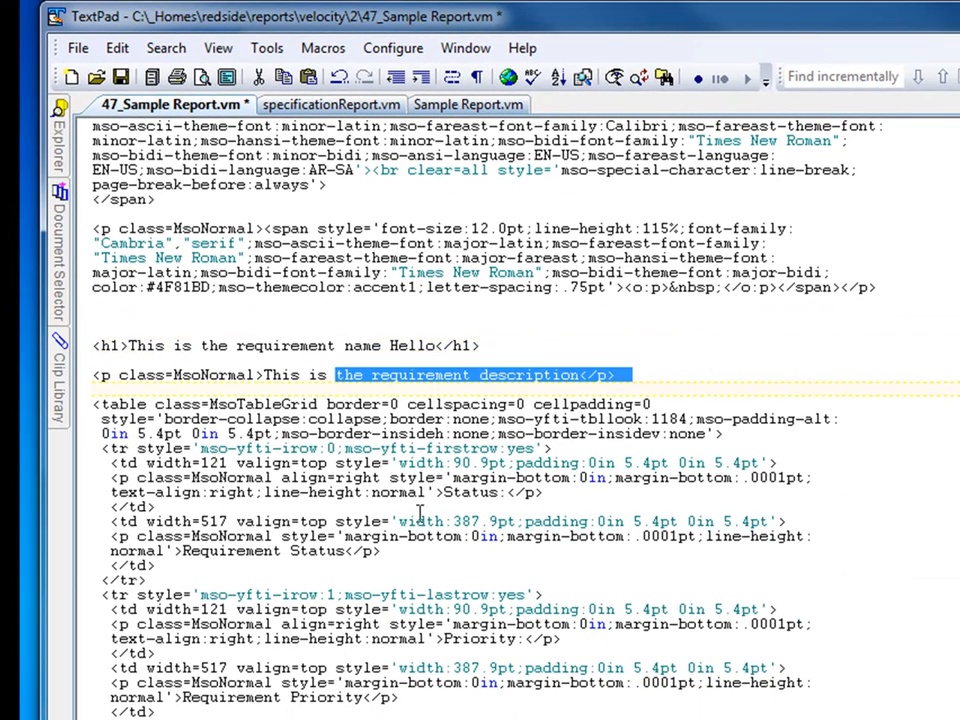
left_click(146, 317)
type("#foreach(")
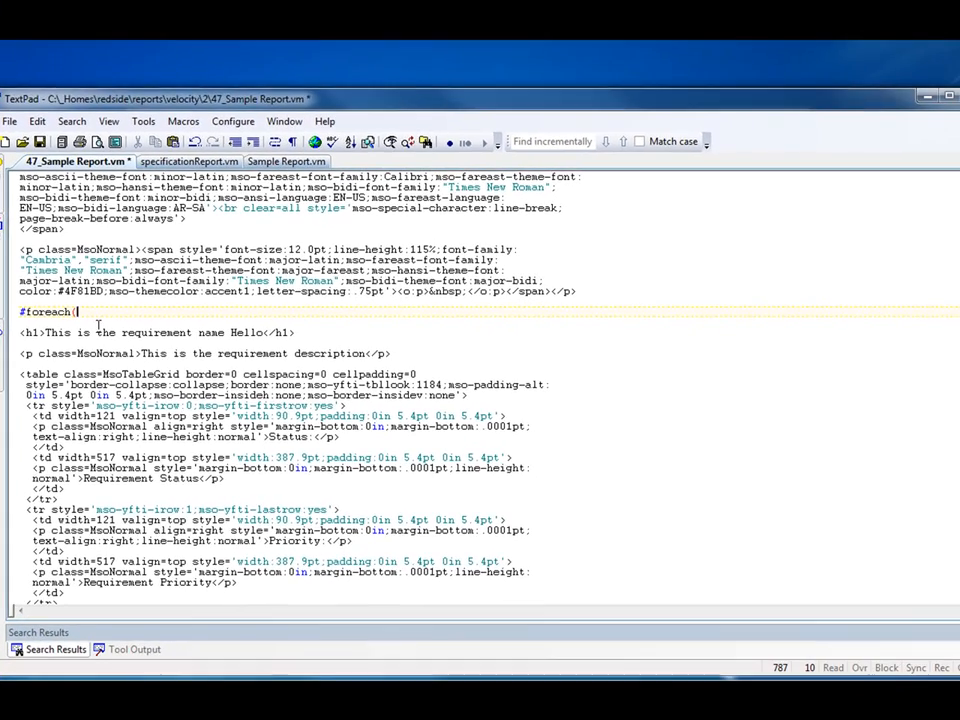
Switch to Firefox, look through the Apache Velocity VTL Reference down to its Directives section, and return to TextPad
key("alt+Tab")
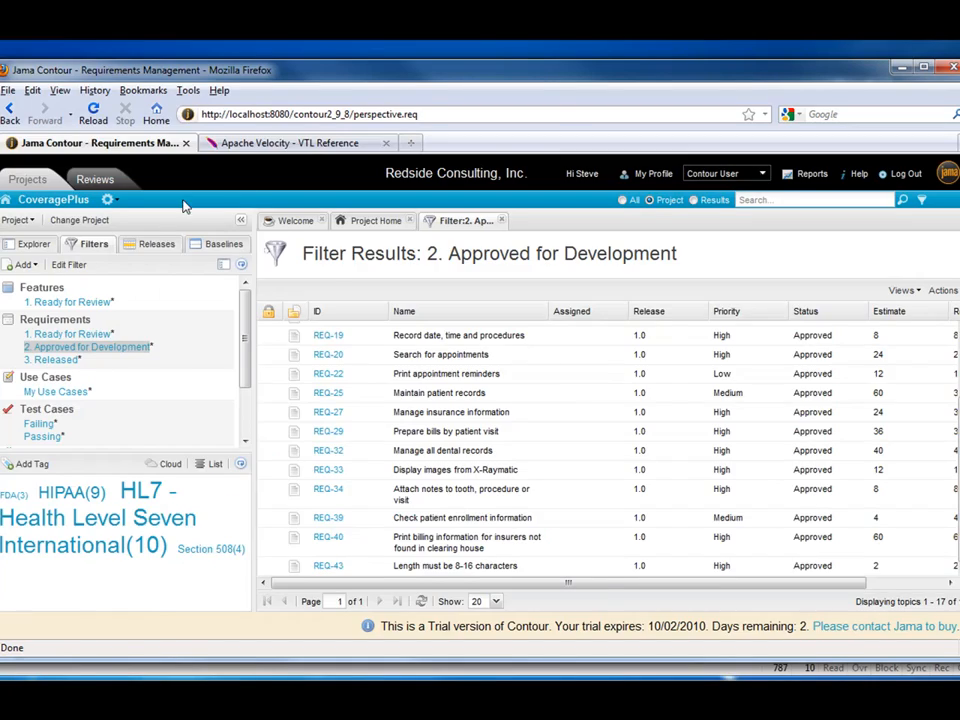
left_click(292, 147)
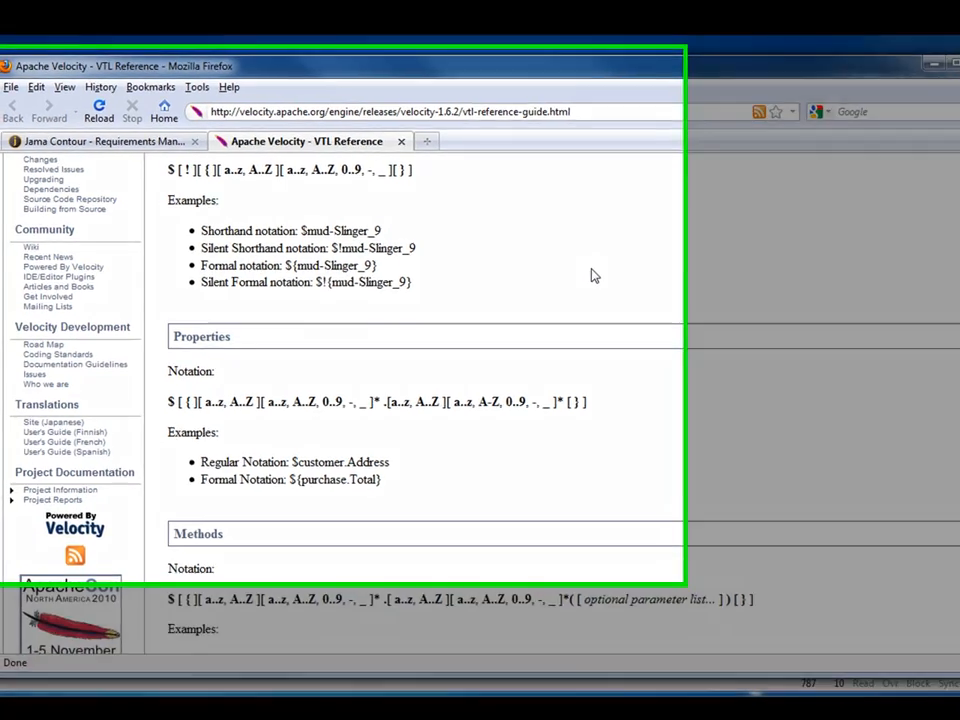
scroll(565, 270, "down", 5)
scroll(500, 290, "up", 10)
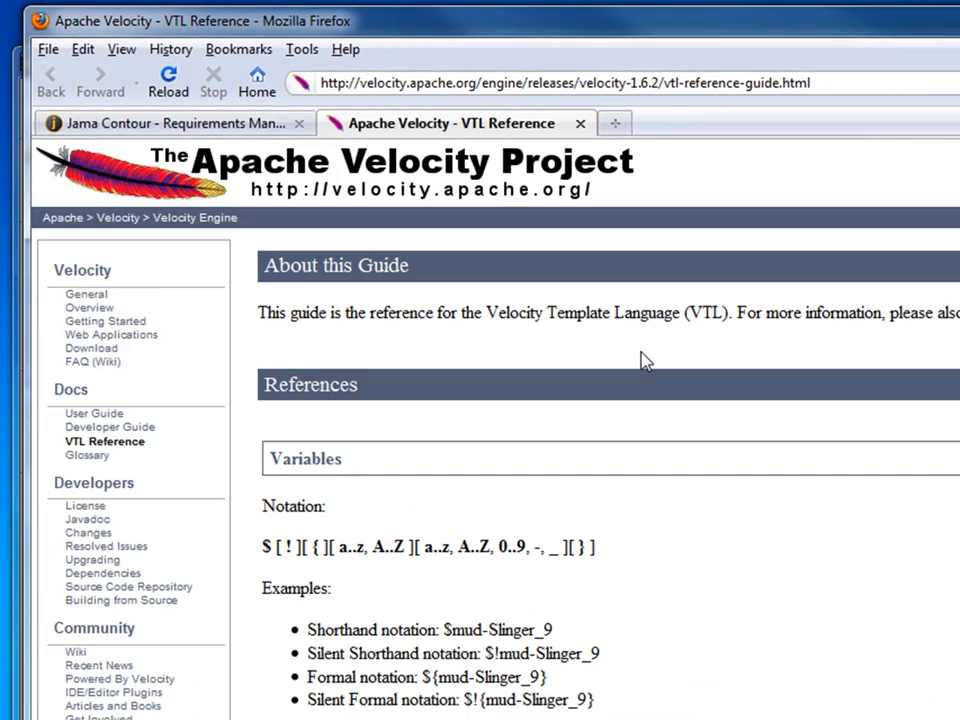
scroll(617, 360, "down", 10)
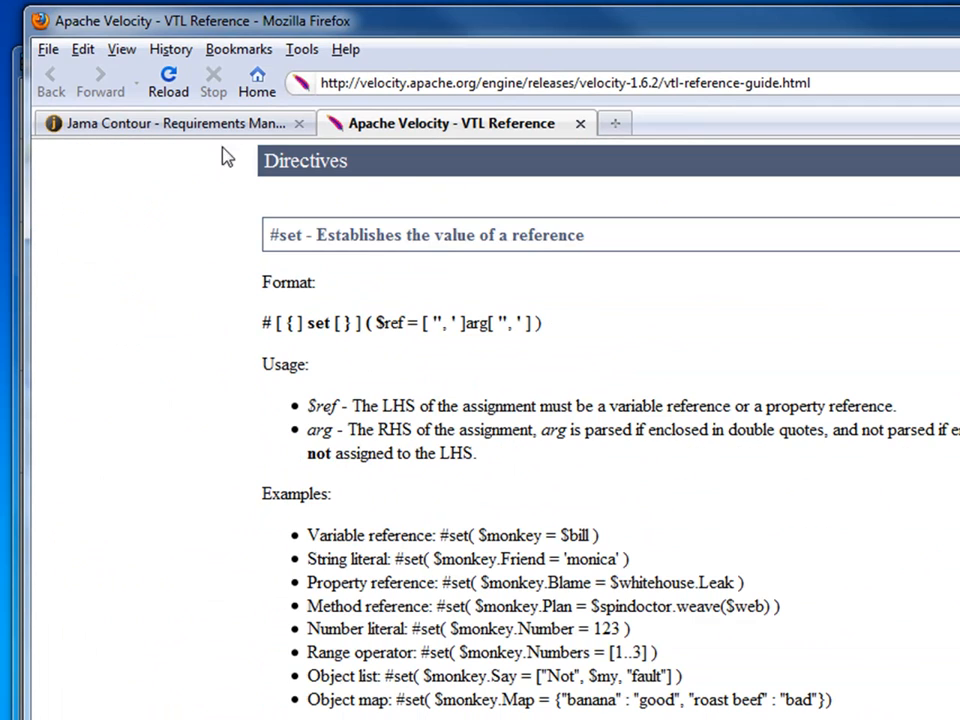
key("alt+Tab")
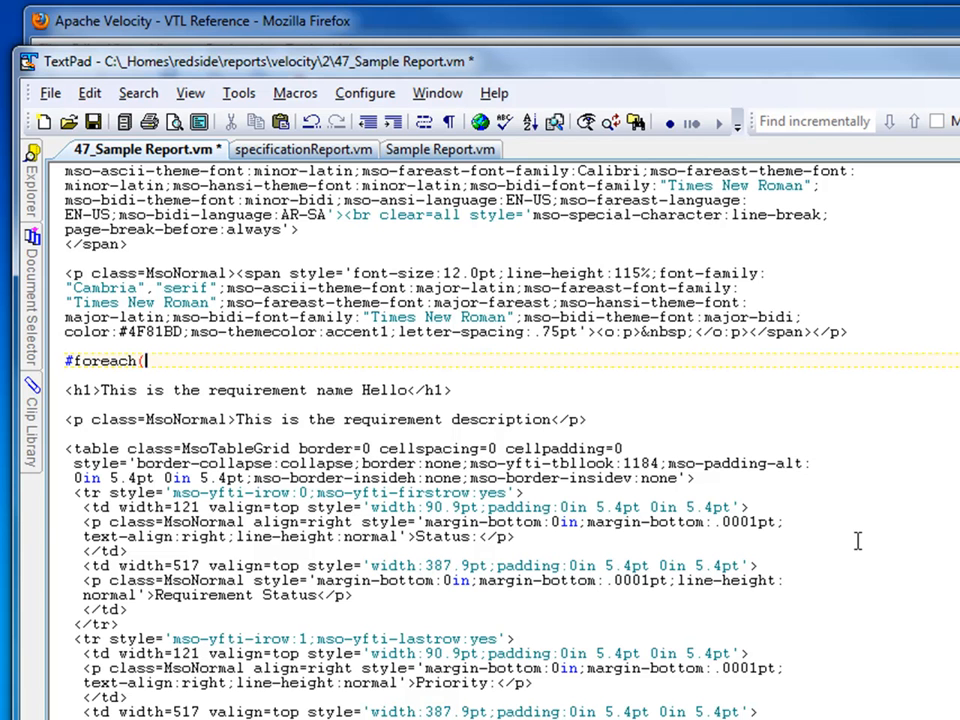
Add $documentList to the #foreach directive and check the object on the user guide's Contour Objects page
type("$documentList")
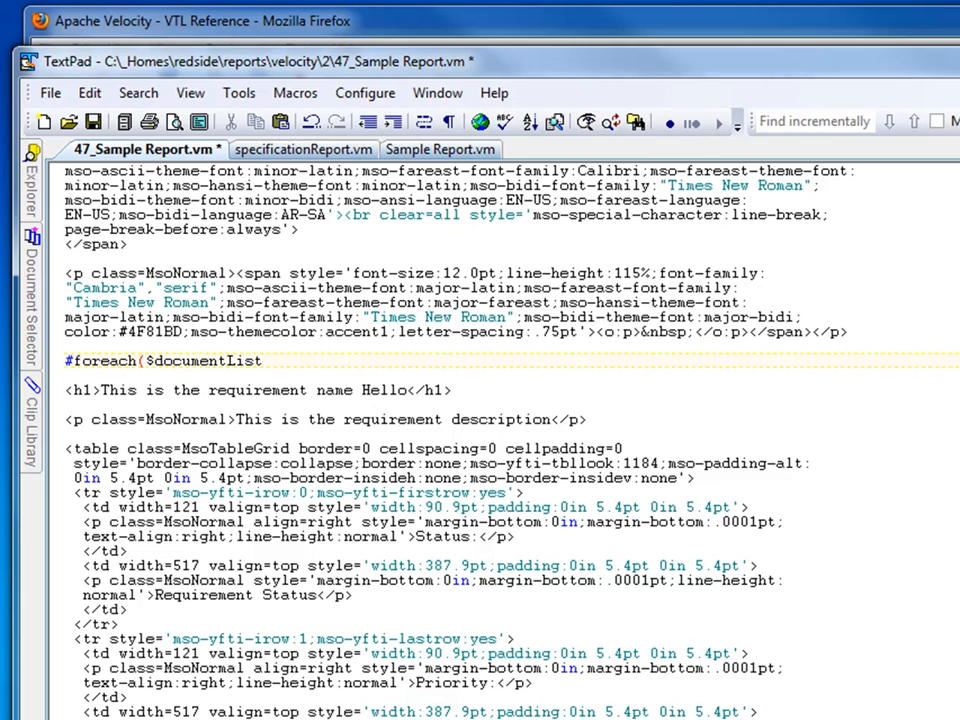
key("alt+Tab")
scroll(741, 380, "up", 9)
scroll(741, 380, "up", 8)
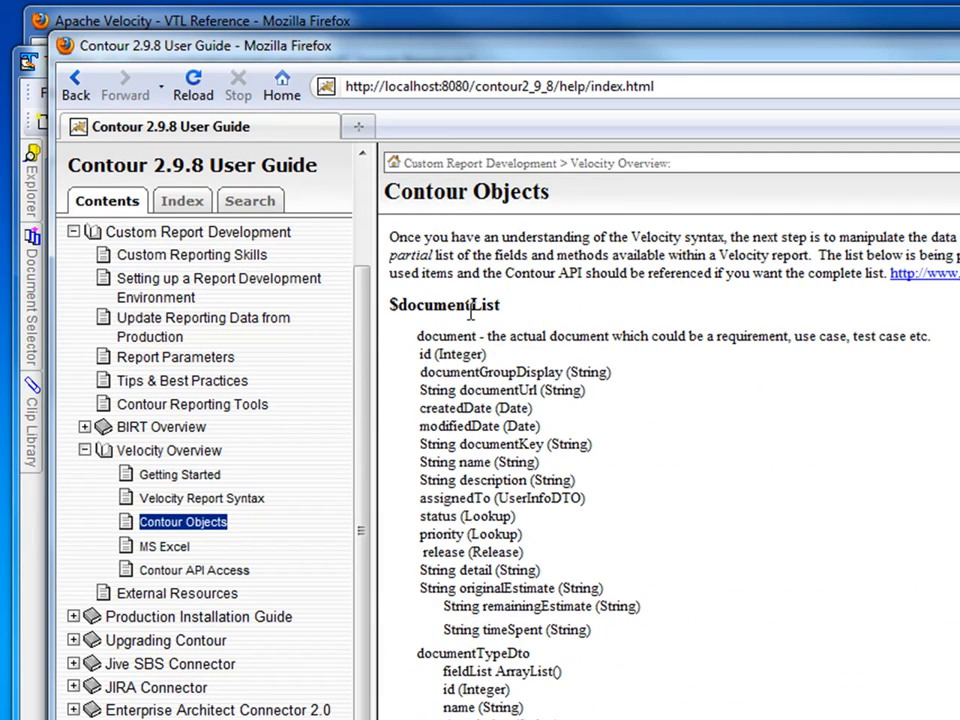
triple_click(425, 302)
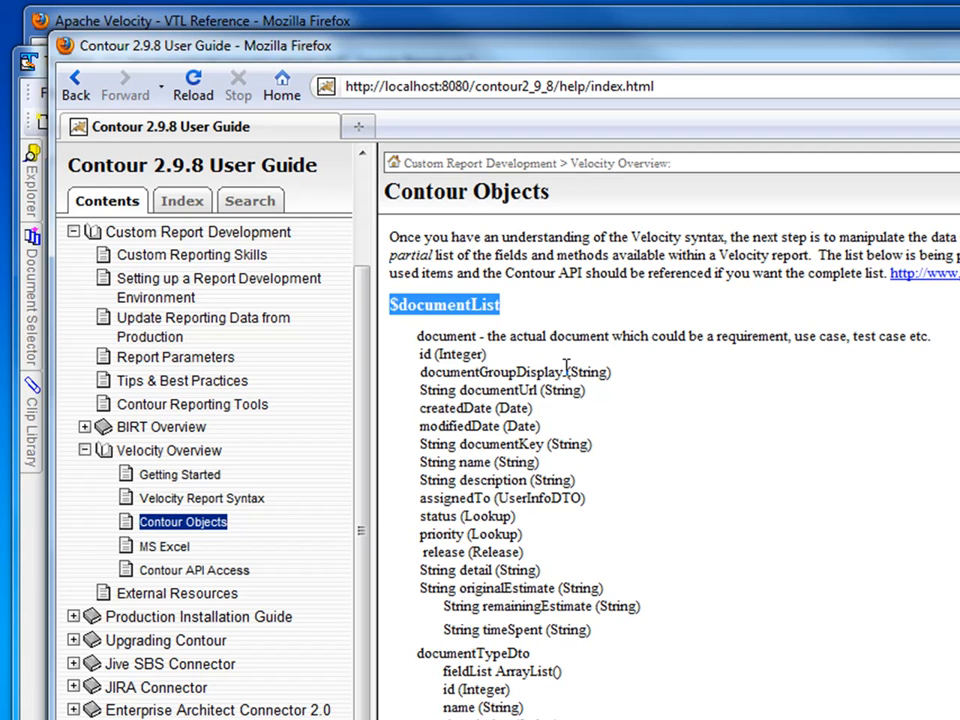
key("alt+Tab")
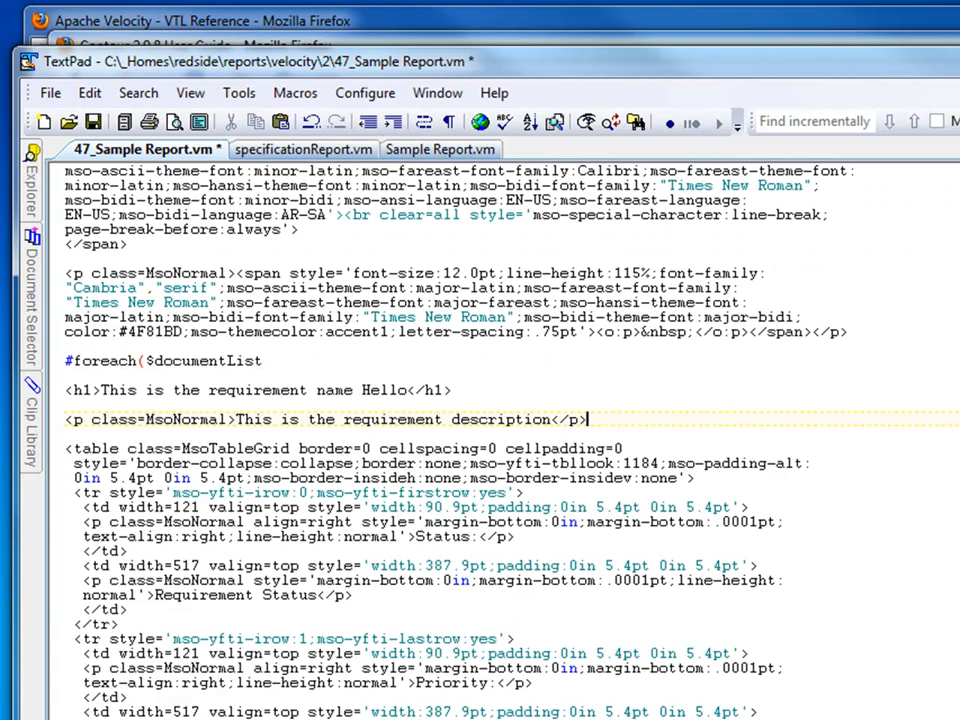
left_click(278, 361)
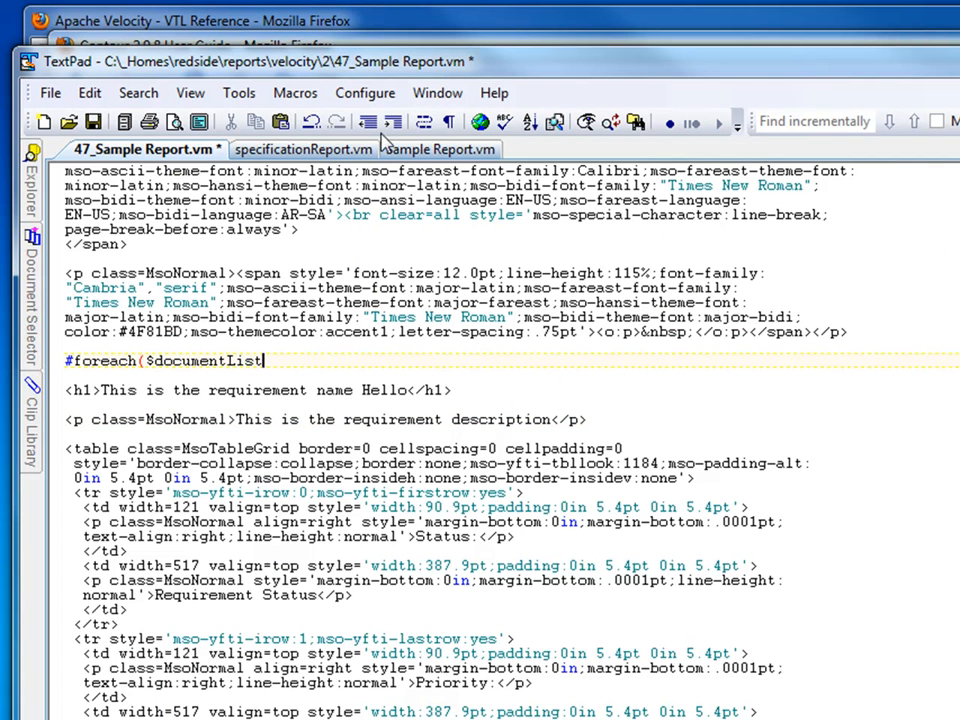
Switch to Contour to view the "2. Approved for Development" filter results, and return to the template in TextPad
left_click(476, 29)
left_click(240, 124)
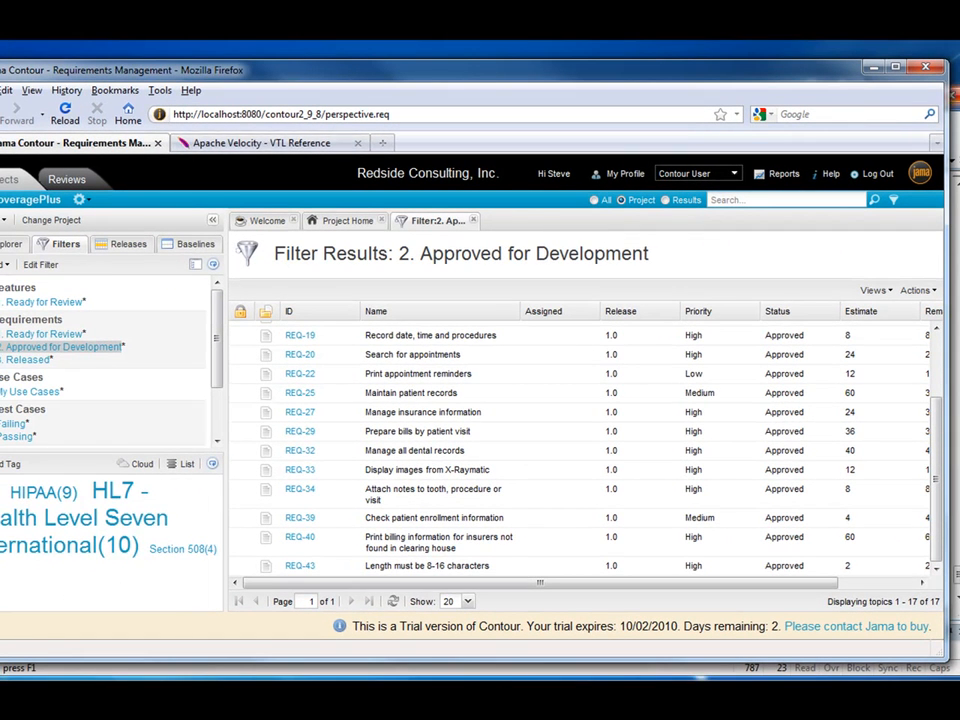
key("alt+Tab")
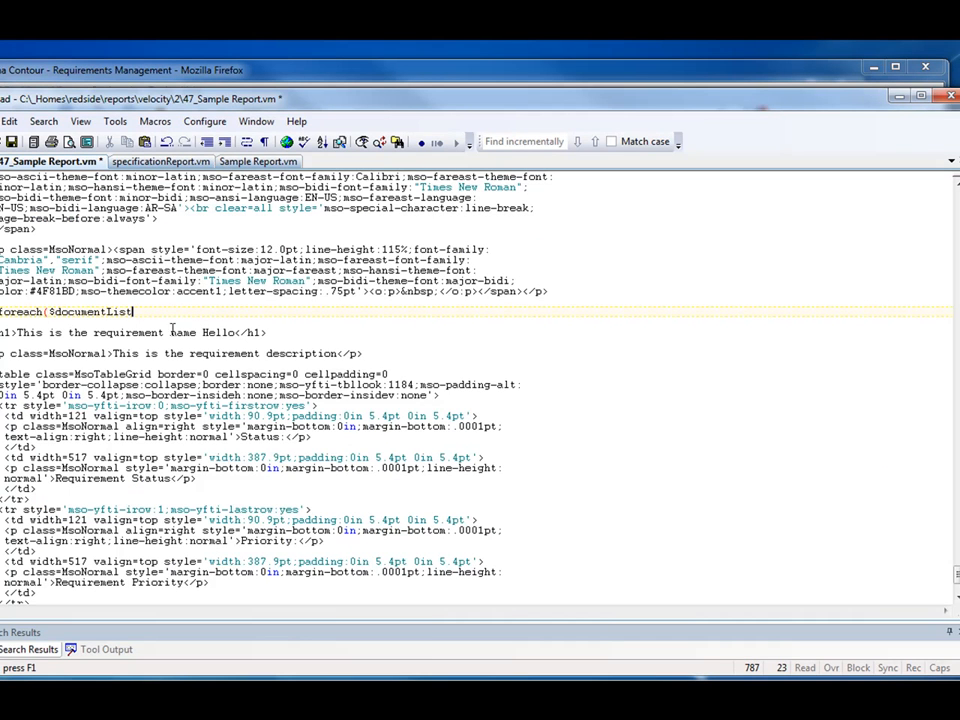
Complete the loop opening as "#foreach($vDoc in $documentList)"
type(")")
key("ctrl+Left")
key("ctrl+Left")
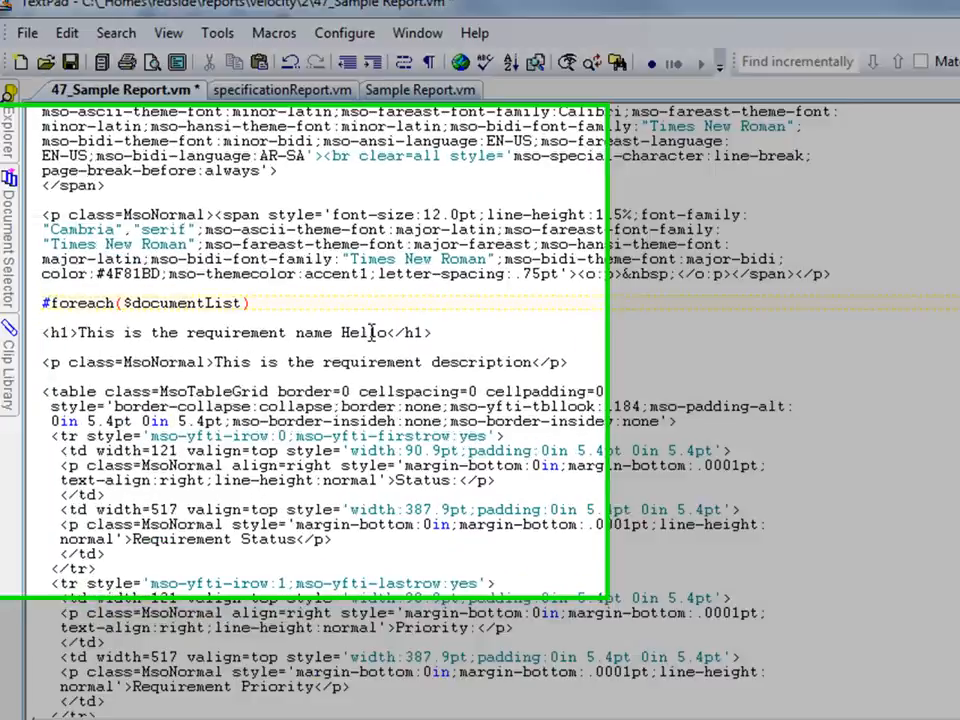
type("$")
type("vDoc")
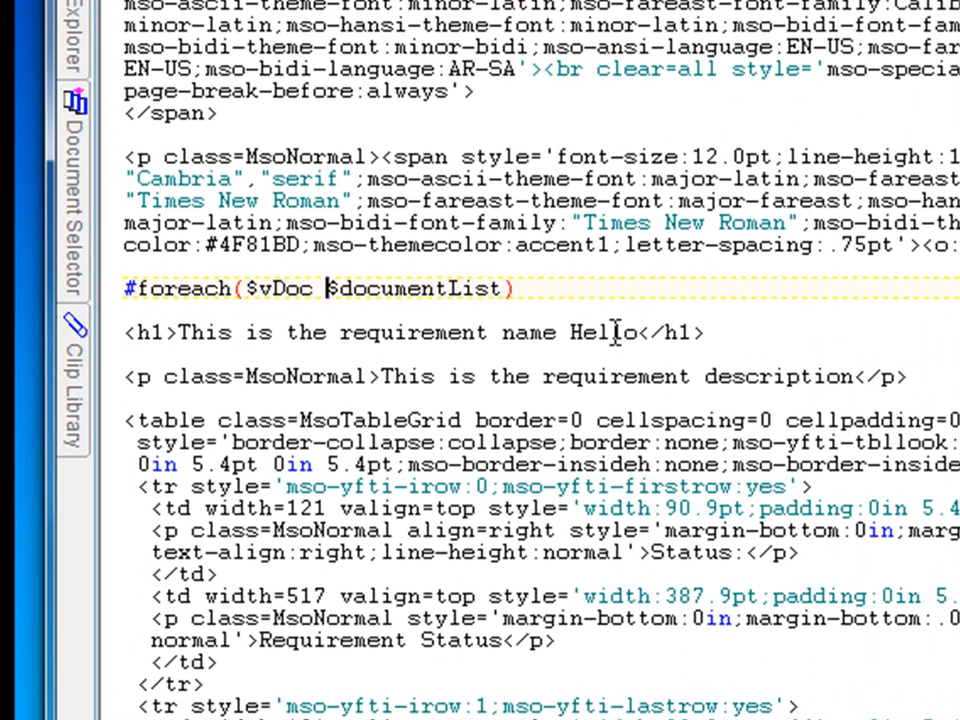
type(" in")
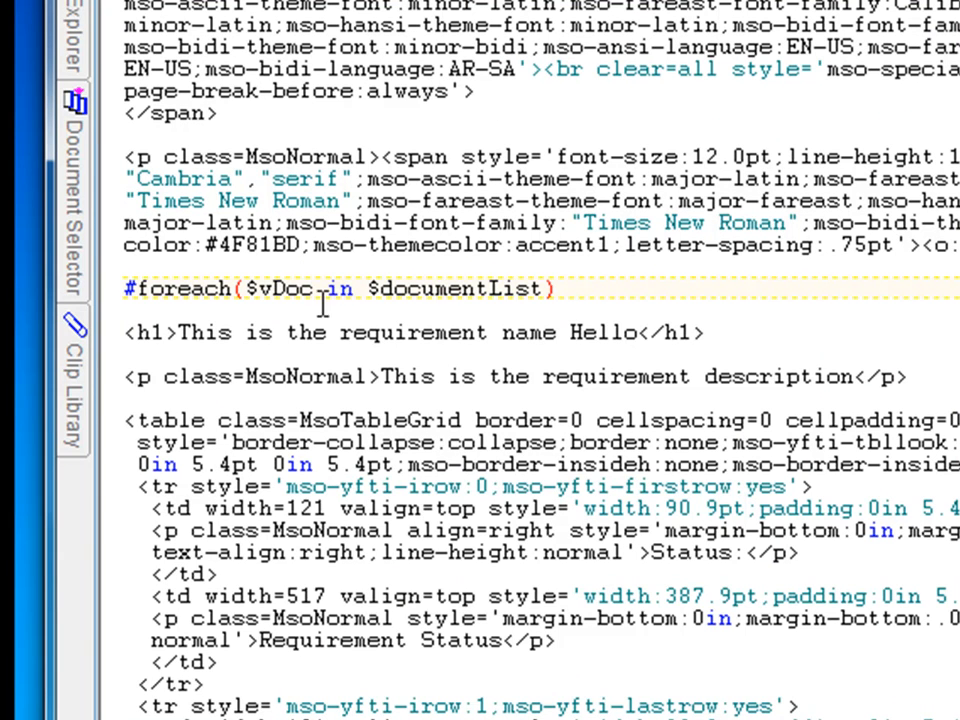
left_click_drag(325, 288, 247, 290)
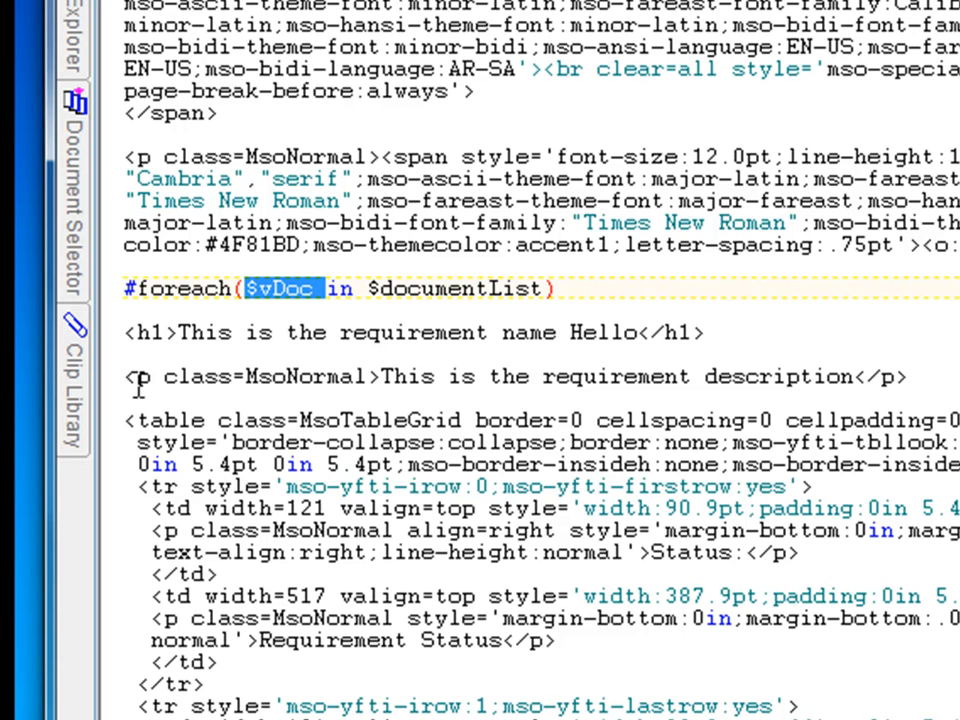
Close the loop with #end on a new line after the table and empty paragraph, above the closing </div>
scroll(165, 360, "down", 1)
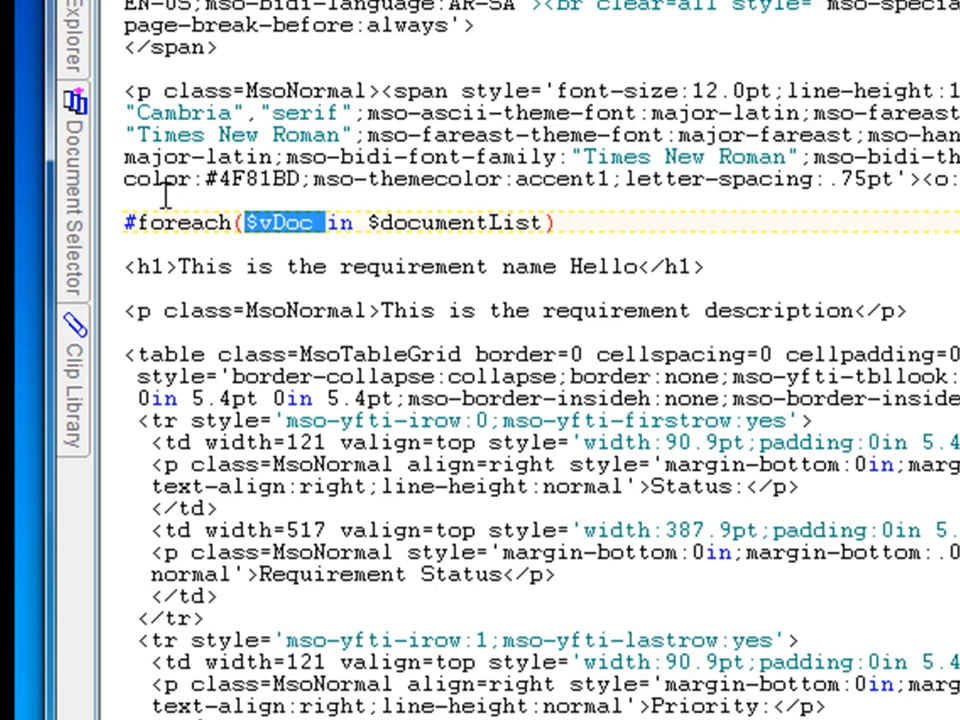
scroll(138, 310, "down", 2)
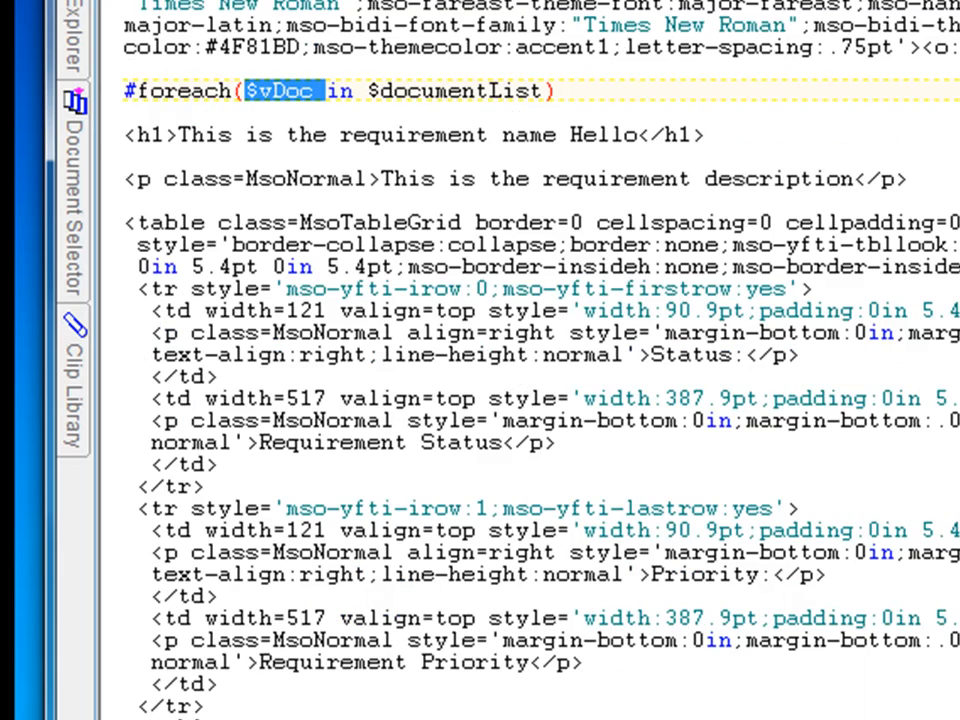
left_click(302, 686)
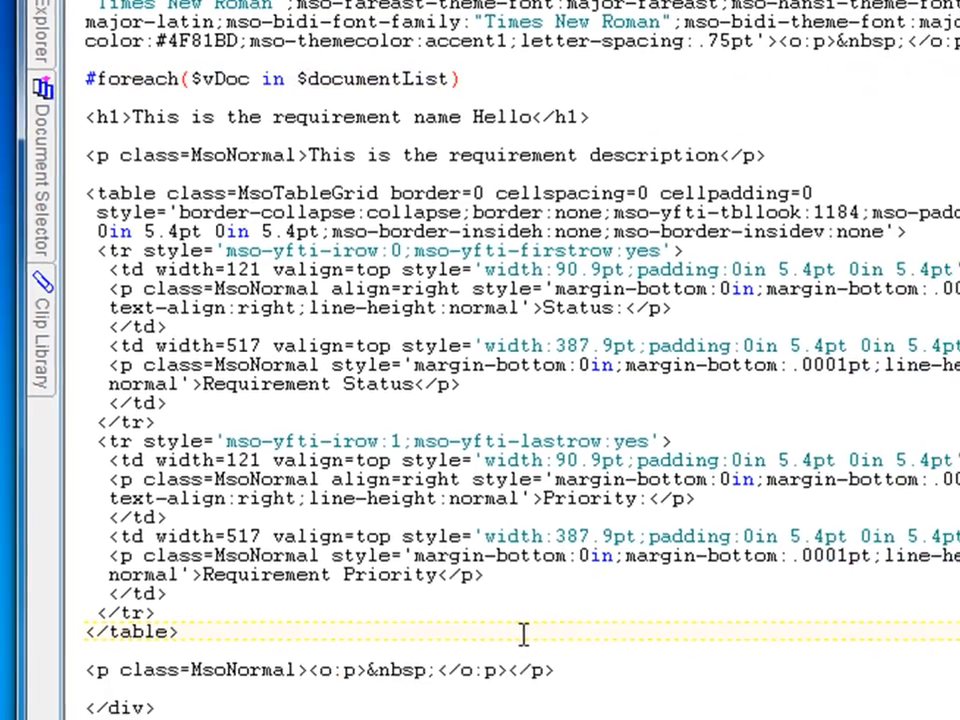
key("Down")
key("Return")
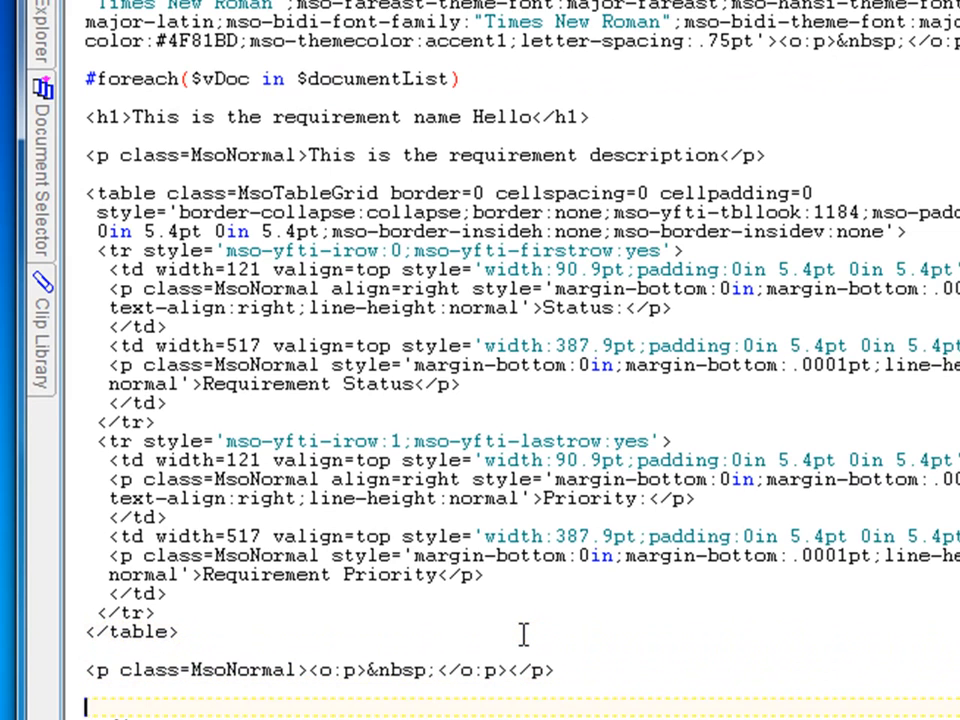
type("#end")
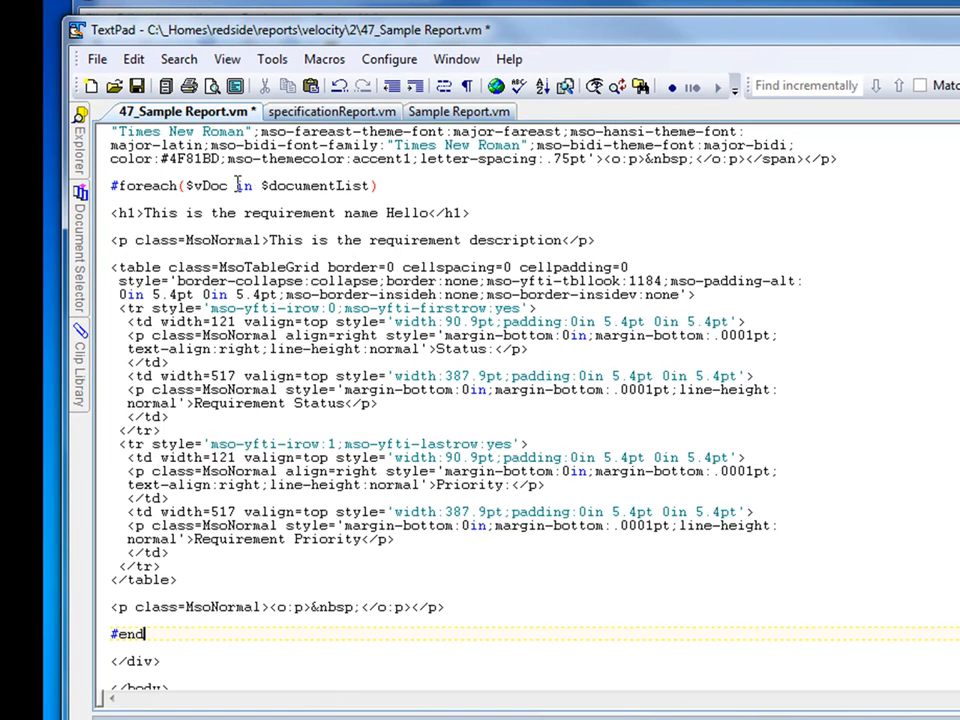
Replace the h1 heading's placeholder text with $vDoc.document.name, consulting the document fields on the Contour Objects page
left_click_drag(228, 184, 196, 189)
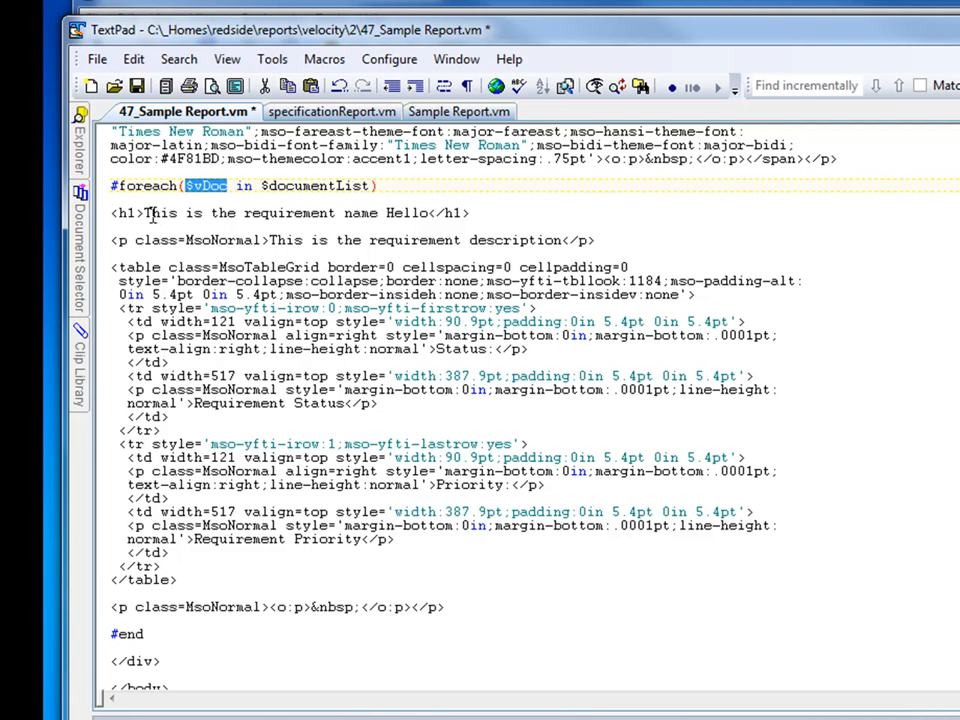
left_click_drag(145, 212, 427, 212)
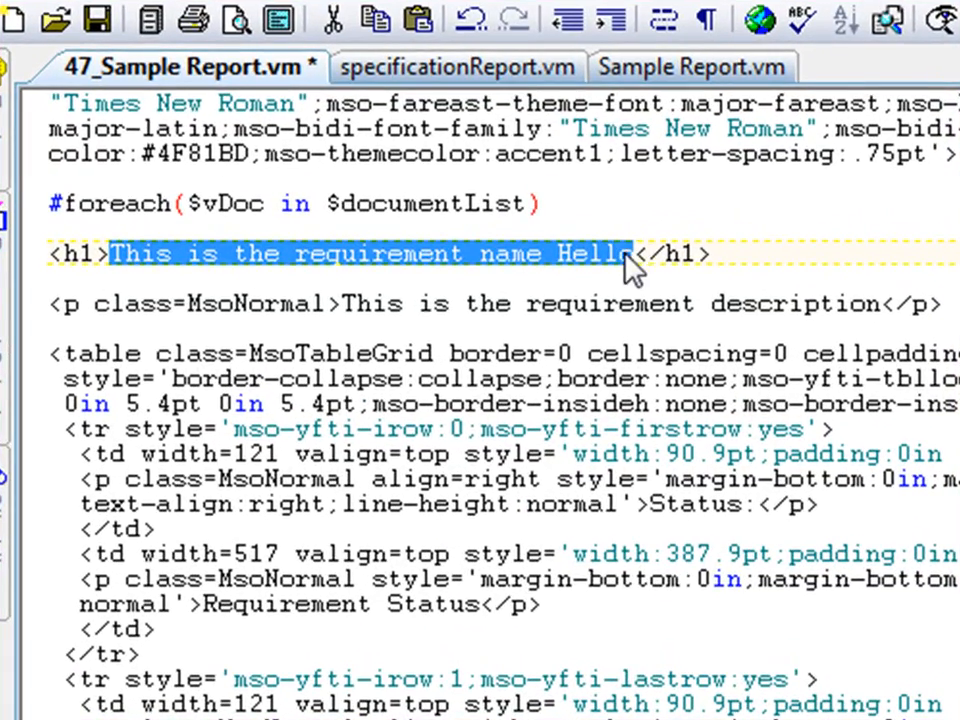
key("alt+Tab")
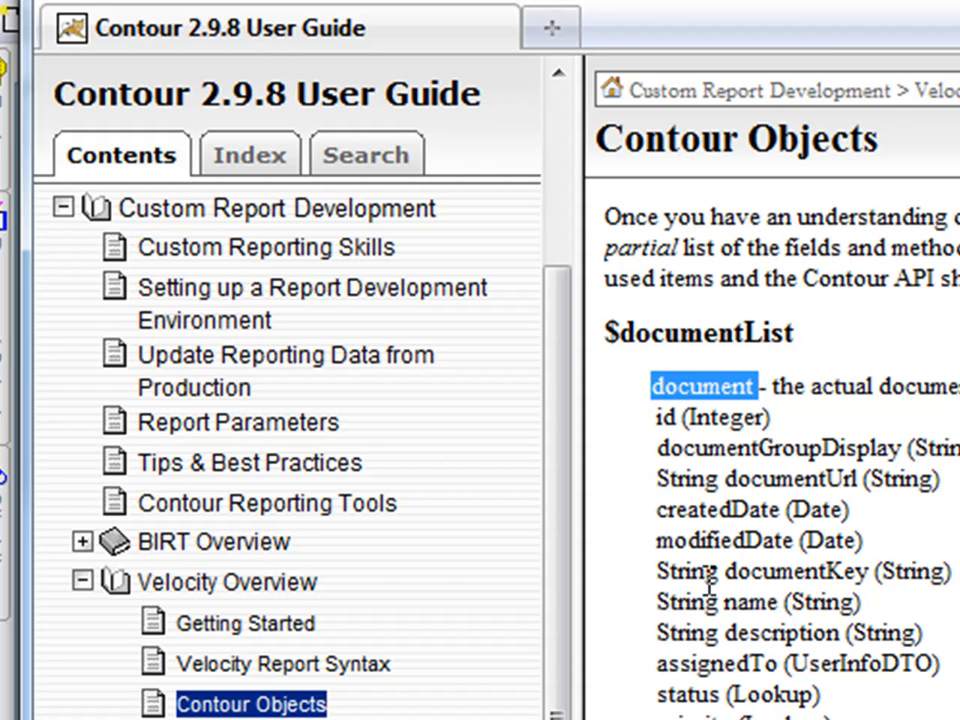
key("alt+Tab")
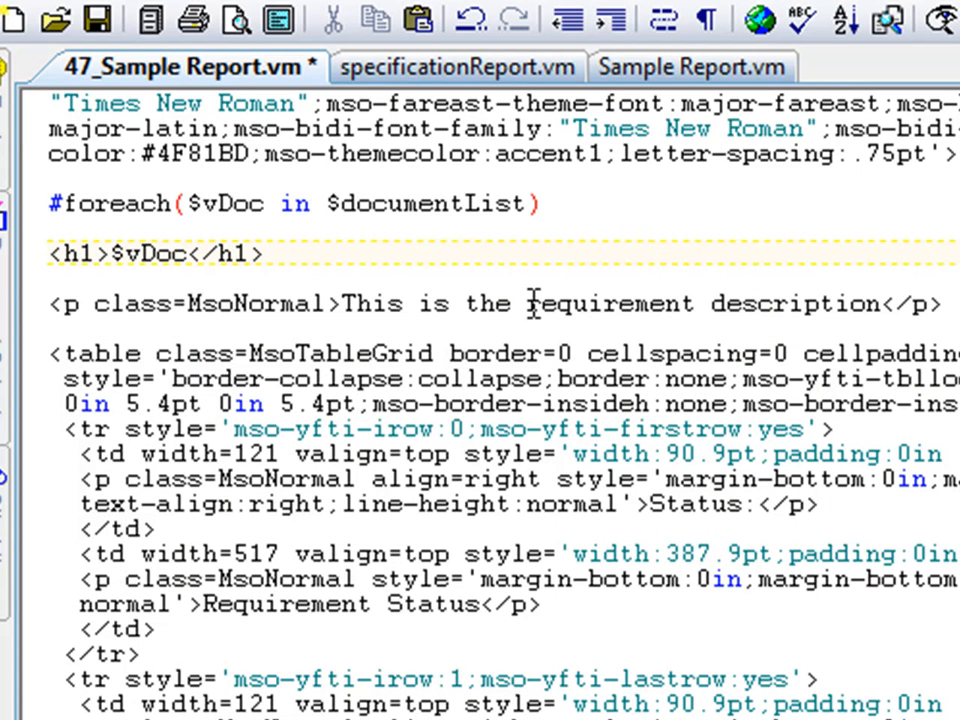
left_click_drag(273, 213, 199, 208)
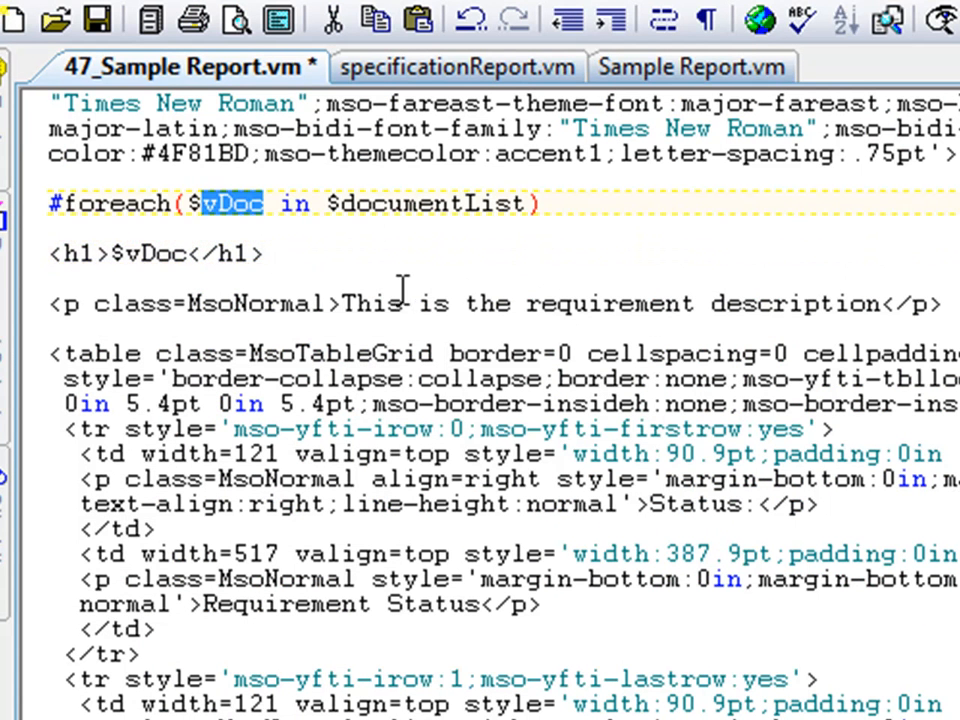
left_click(191, 253)
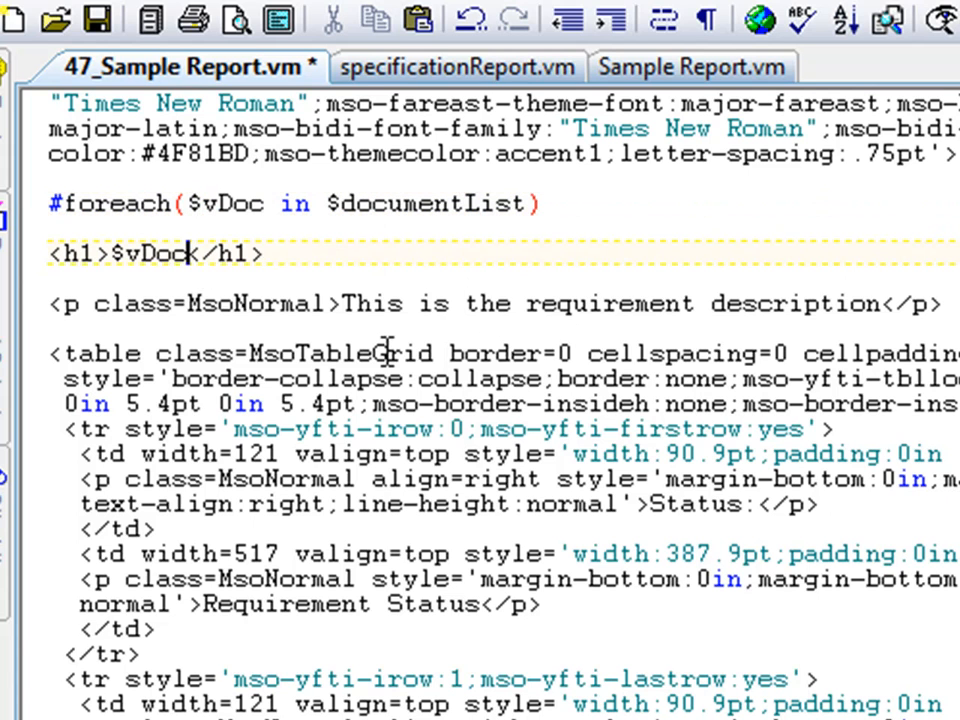
type(".document")
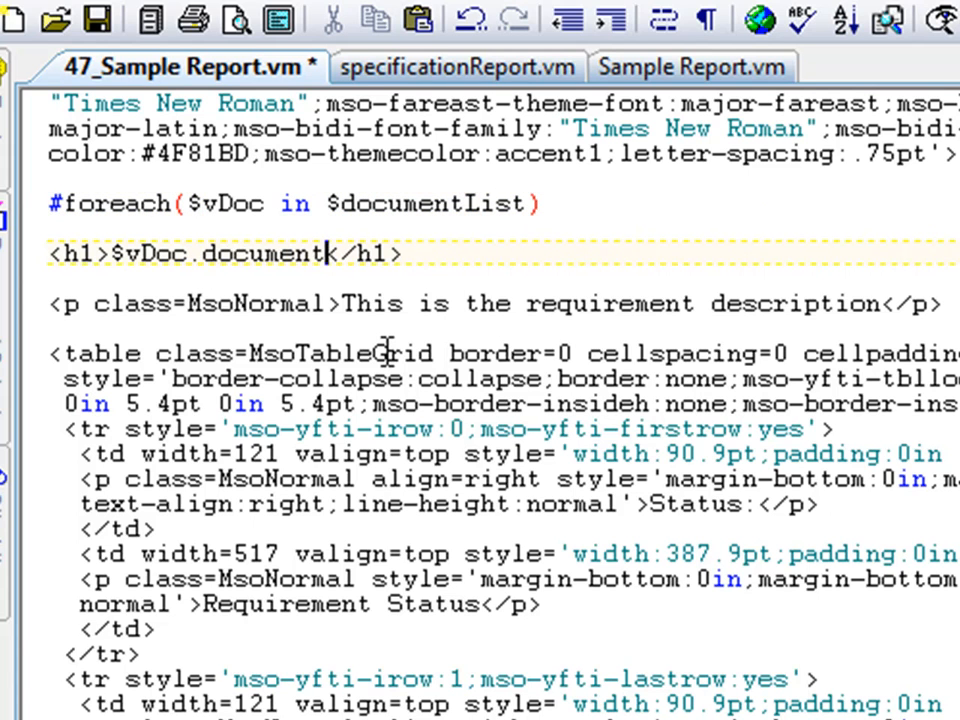
type(".name")
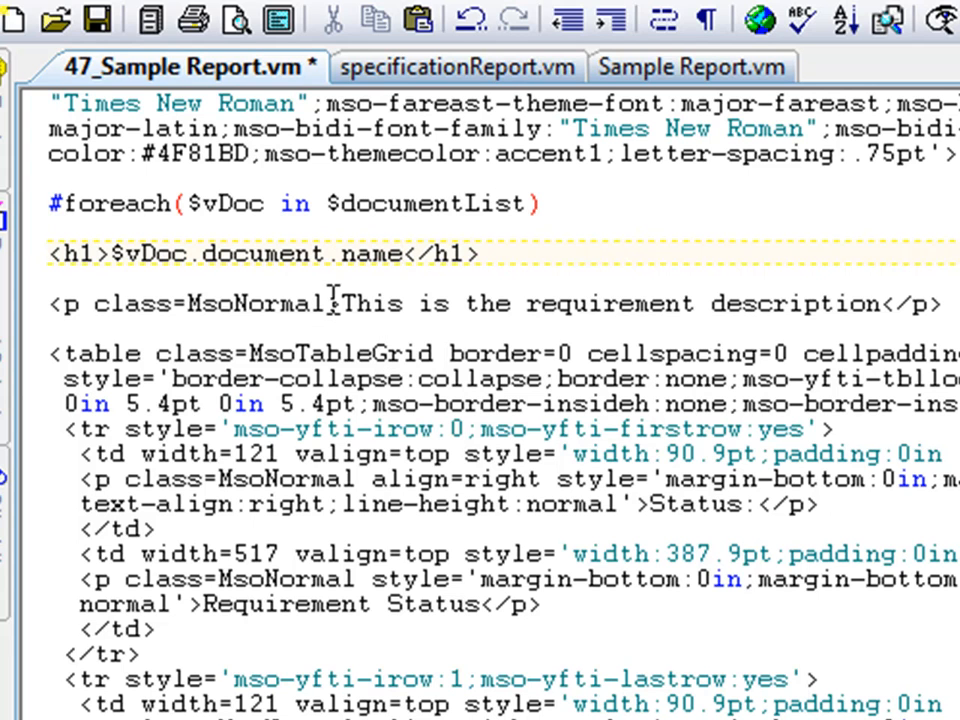
Replace the placeholder text in the paragraph below the heading with $vDoc.document.description
left_click_drag(340, 303, 882, 302)
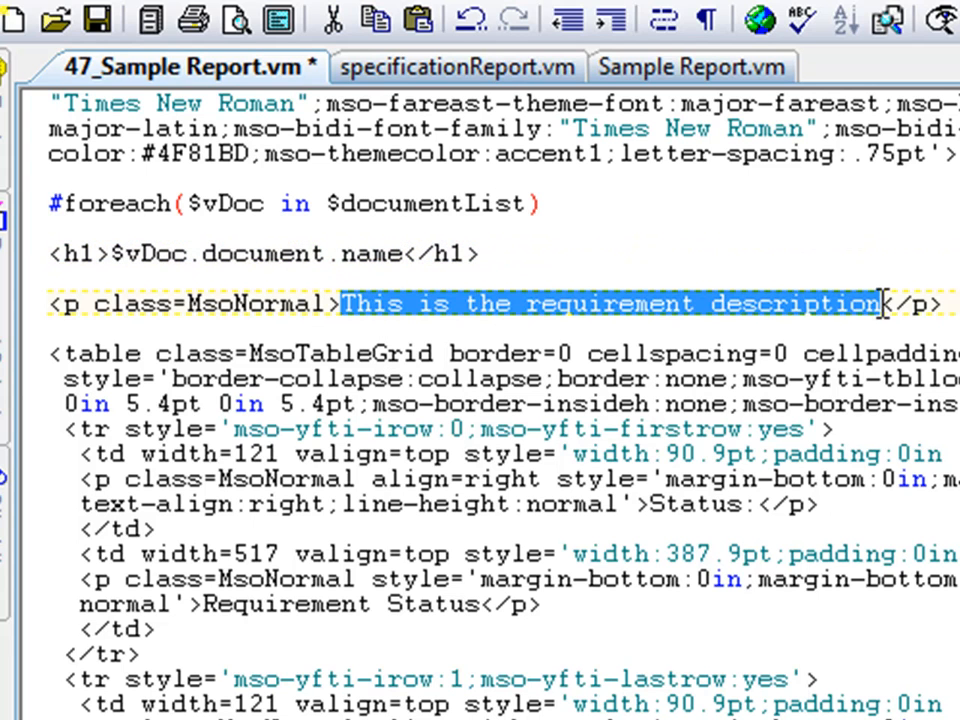
type("$vdo")
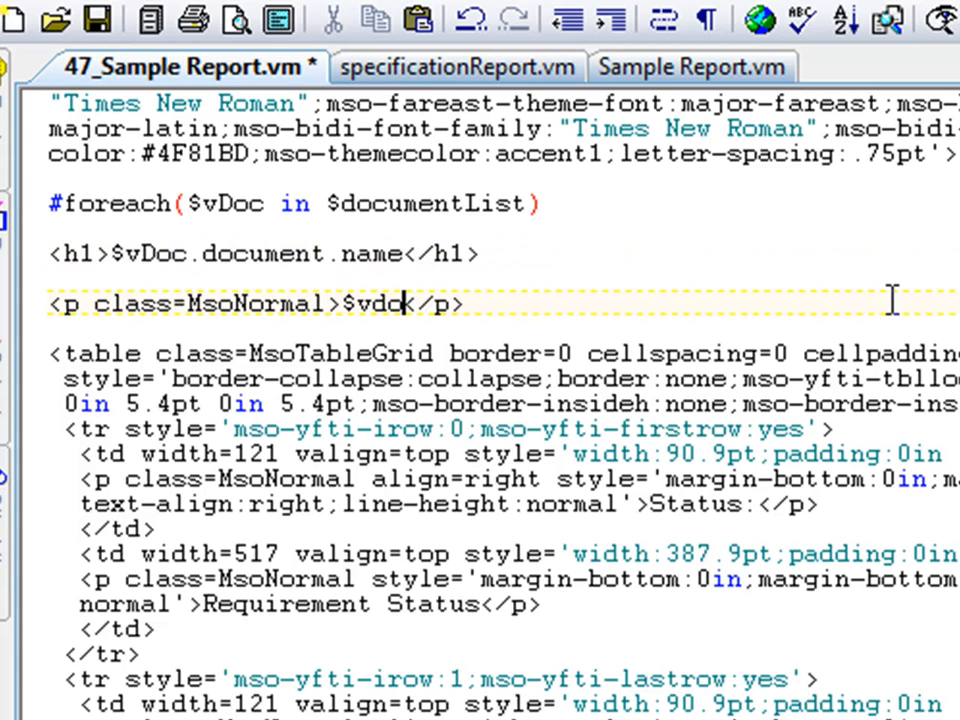
key("BackSpace")
key("BackSpace")
type("Doc.")
type("documen")
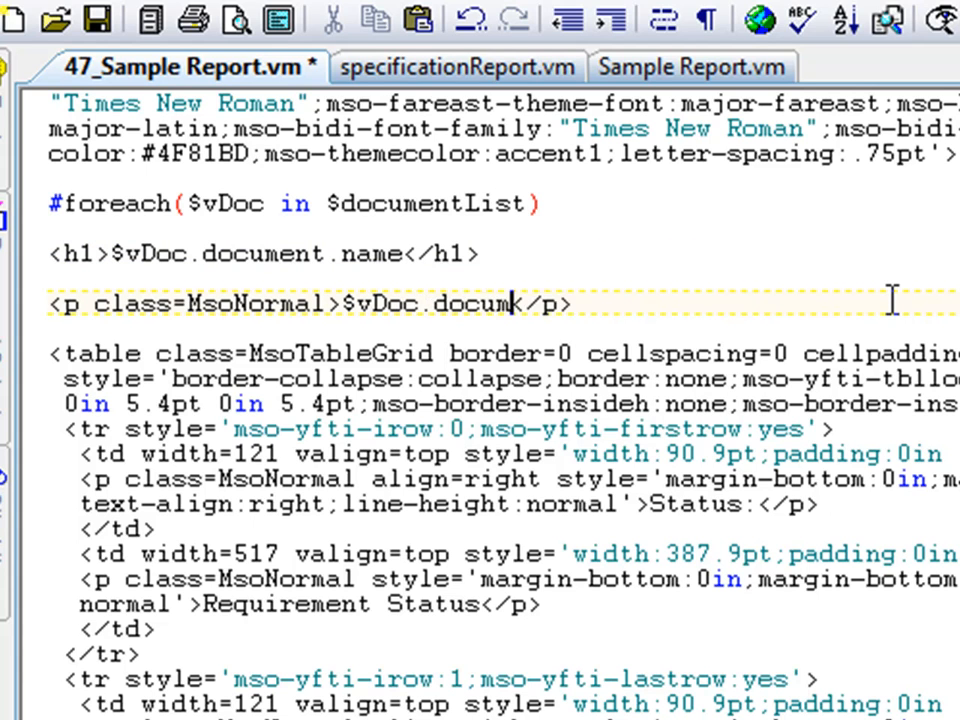
key("BackSpace")
type("ent.descr")
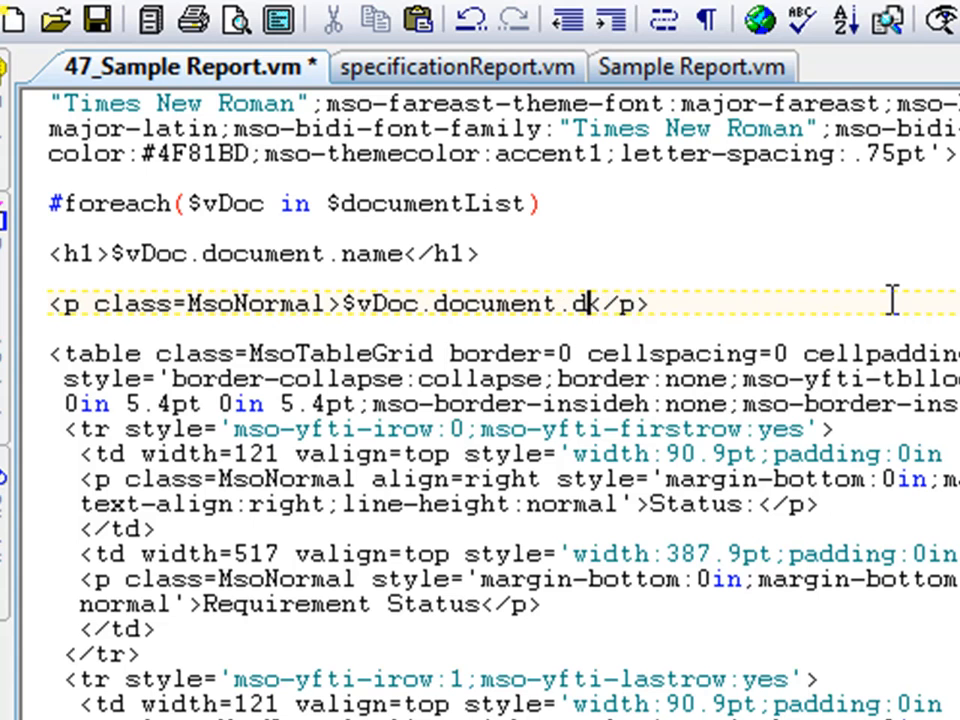
type("iption")
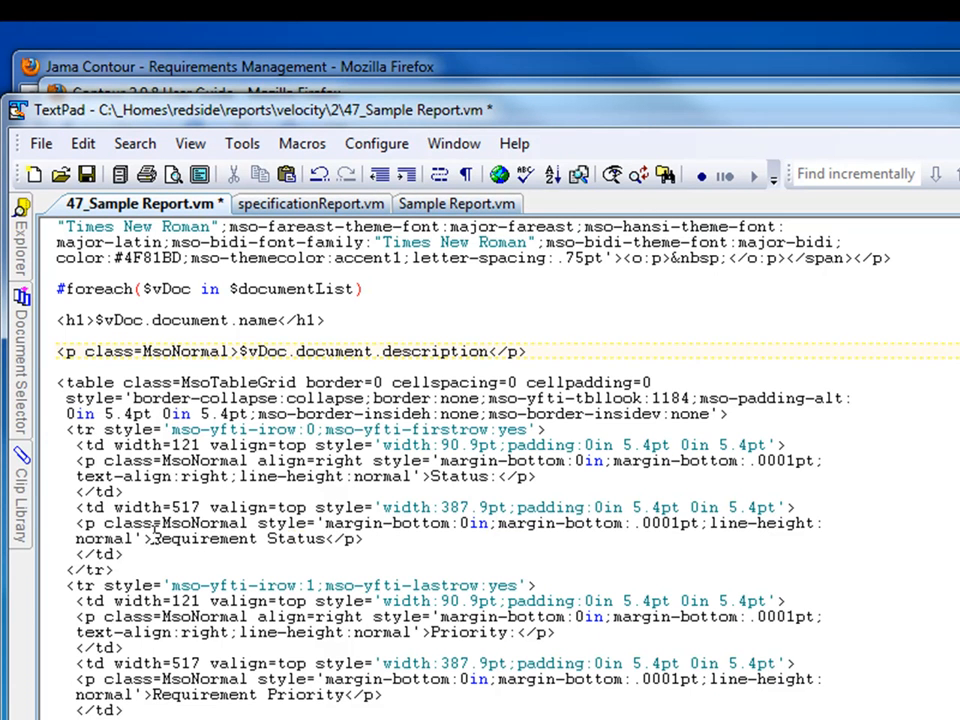
Switch to Contour and examine the Priority and Status pick-list fields of the "Search for appointments" requirement in the filter results
left_click_drag(153, 530, 312, 541)
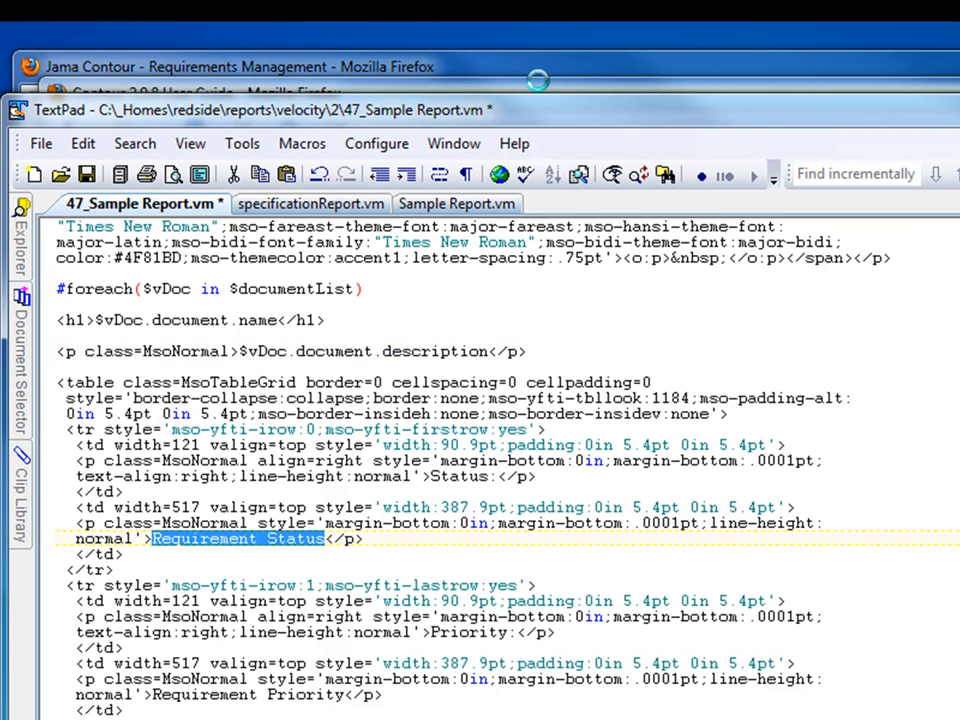
left_click(574, 47)
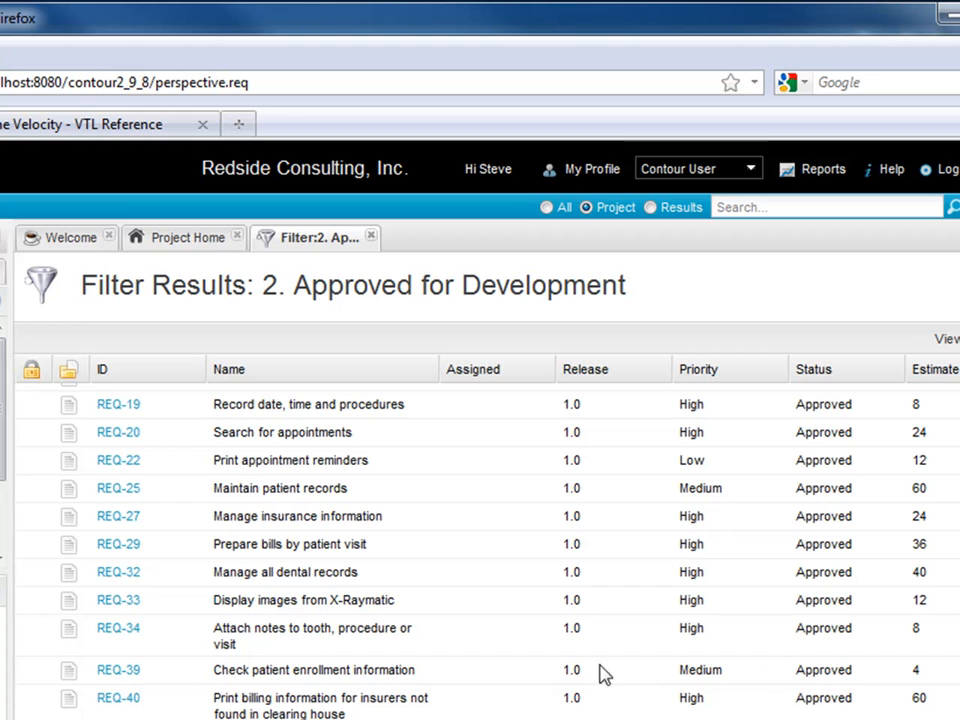
left_click(755, 444)
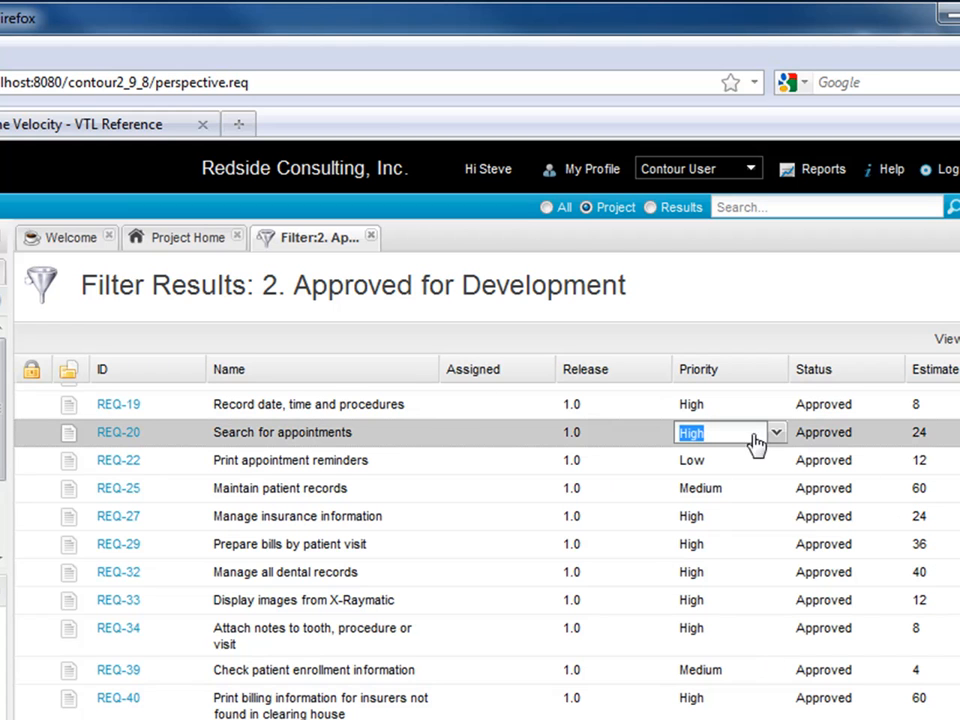
left_click(776, 440)
left_click(776, 440)
left_click(864, 444)
left_click(888, 443)
left_click(886, 440)
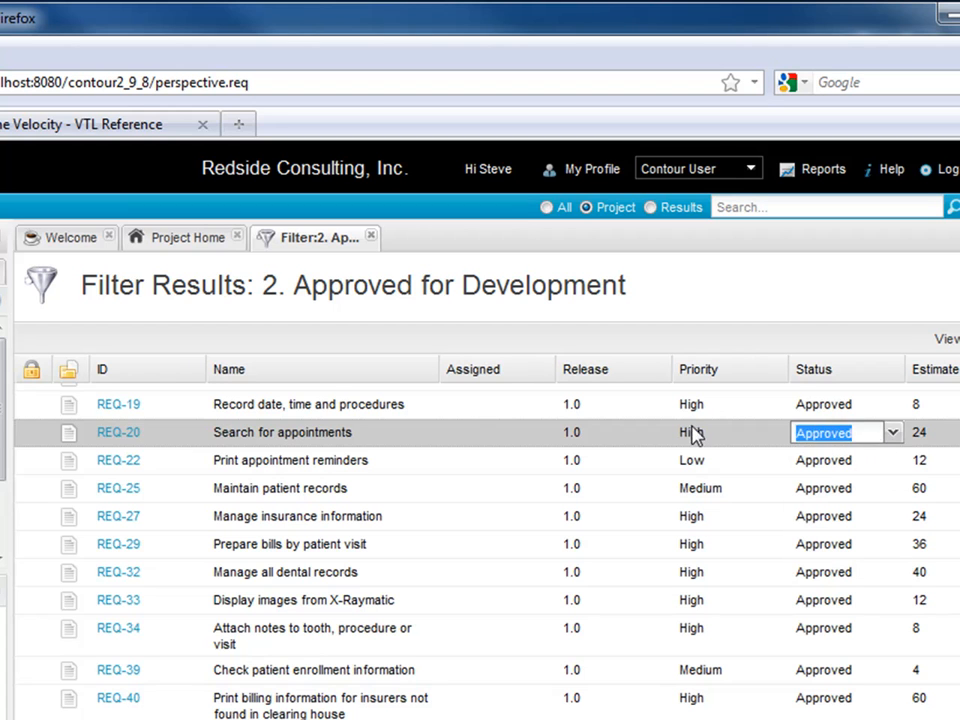
left_click(690, 426)
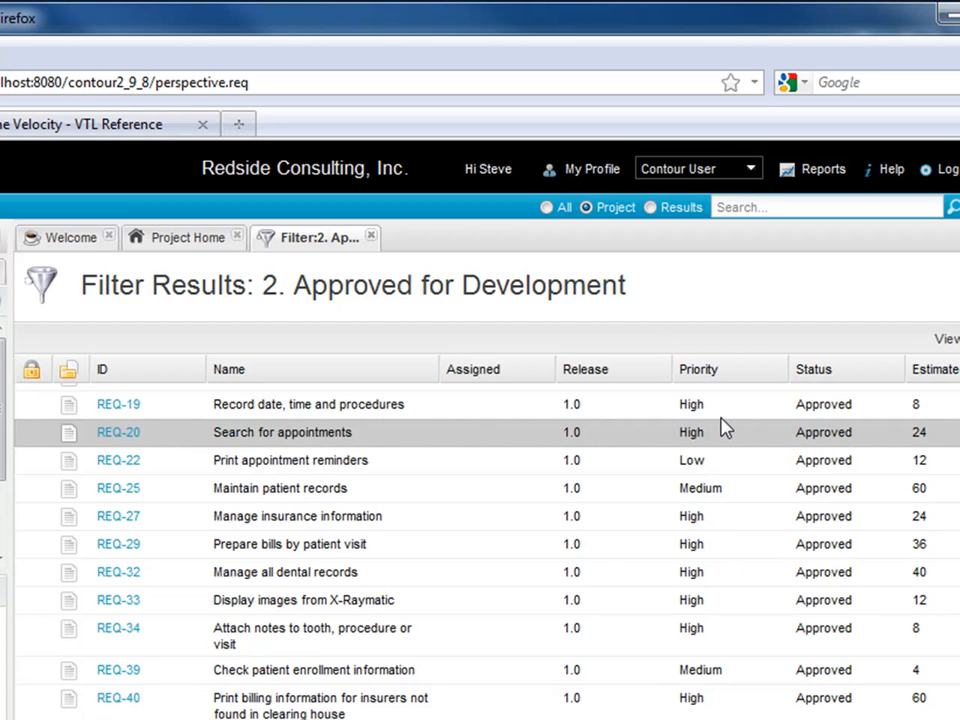
Open the Requirements item type's field configuration in Contour's administration and look up the field names for Priority and Status
left_click(748, 170)
left_click(729, 222)
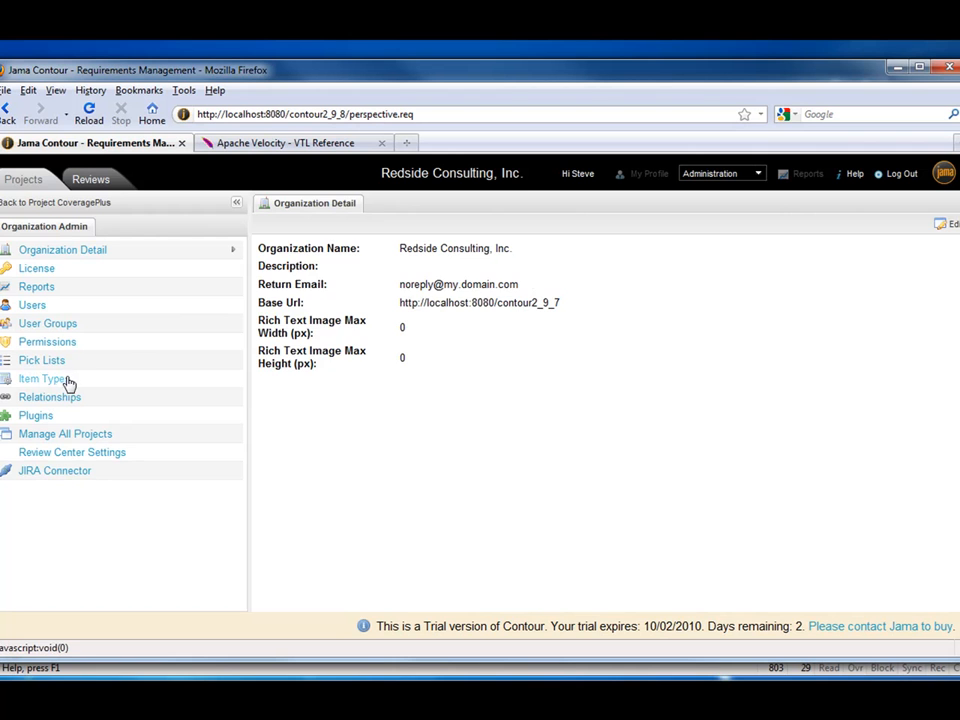
left_click(68, 380)
left_click(296, 338)
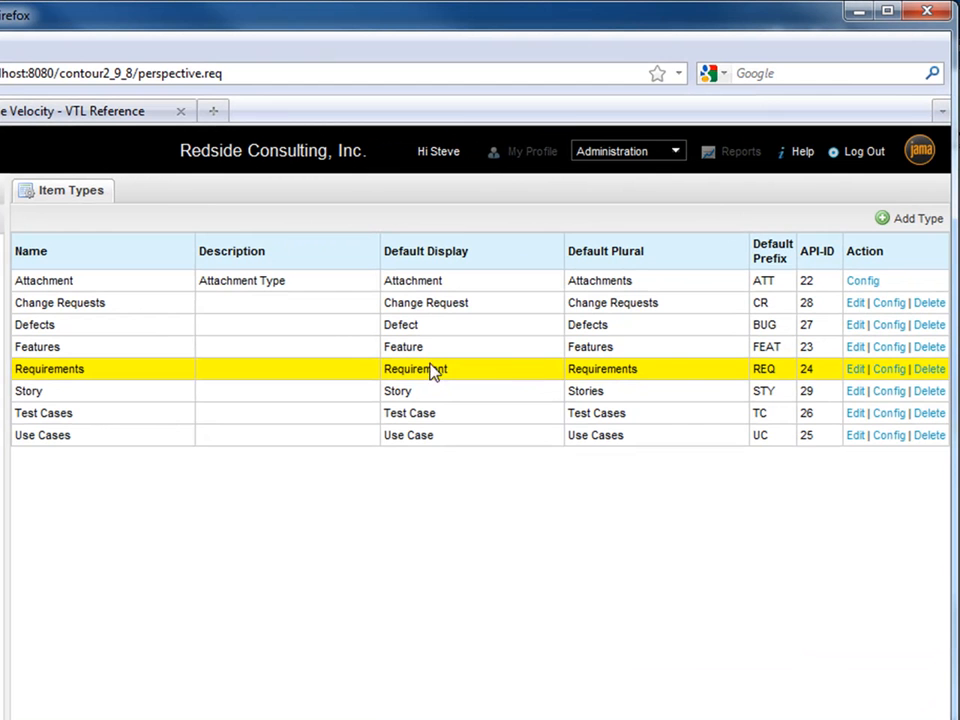
left_click(889, 370)
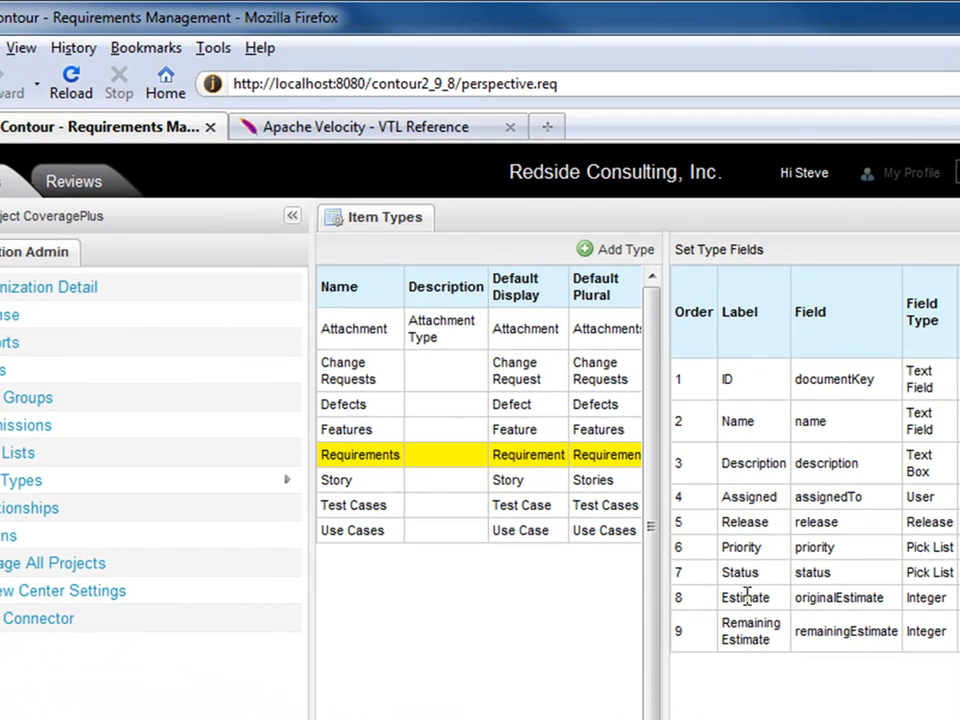
left_click(846, 550)
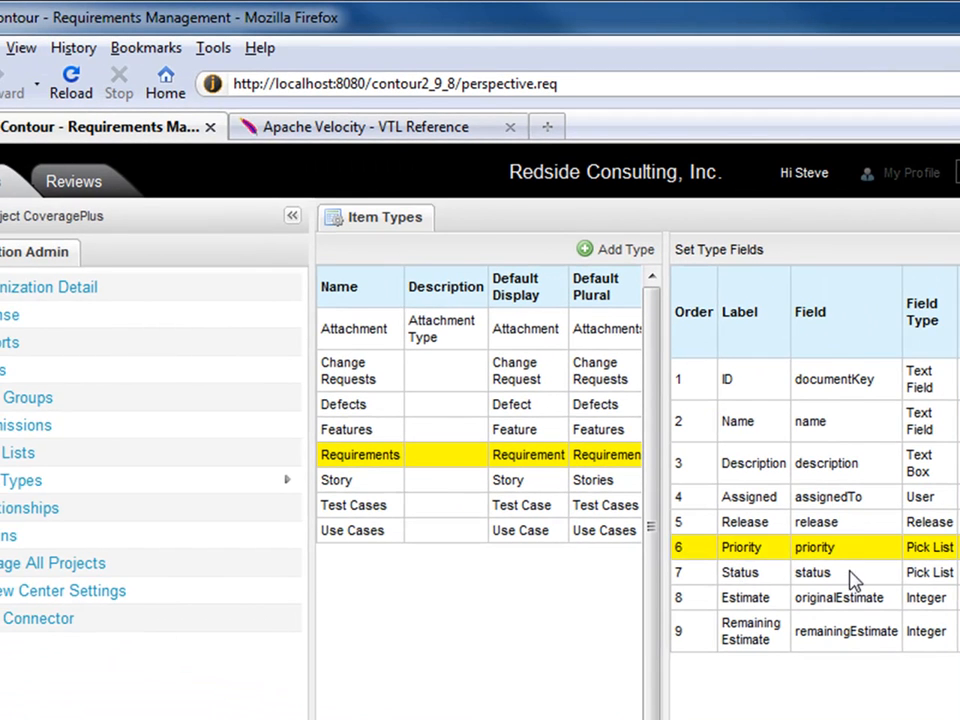
left_click(853, 577)
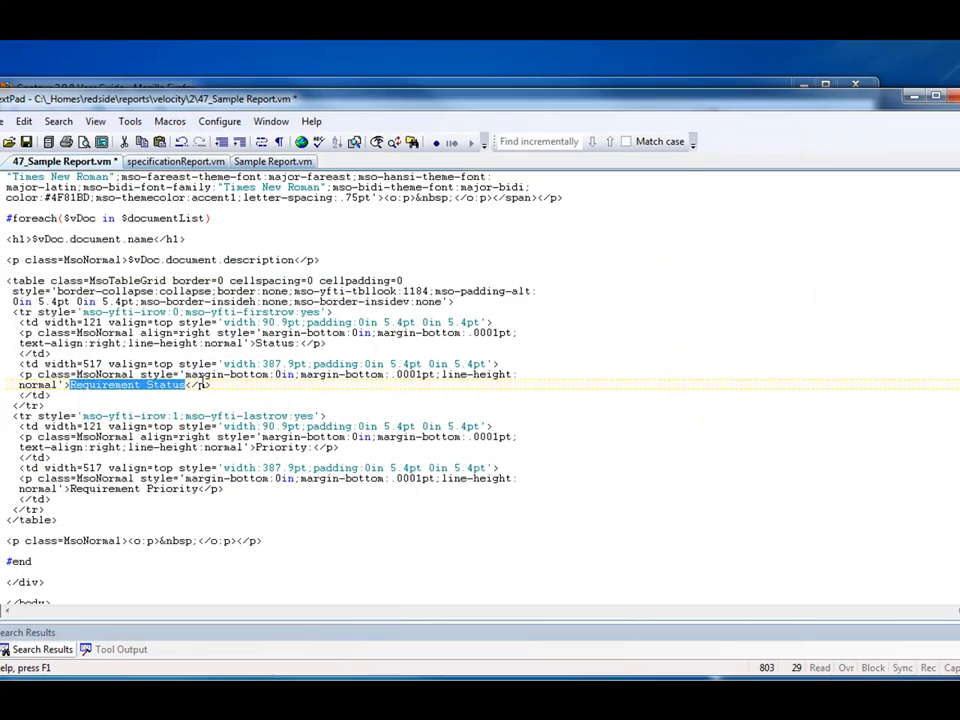
Return to the template in TextPad and replace the "Requirement Status" placeholder in the table with $vDoc.document.status
left_click(200, 384)
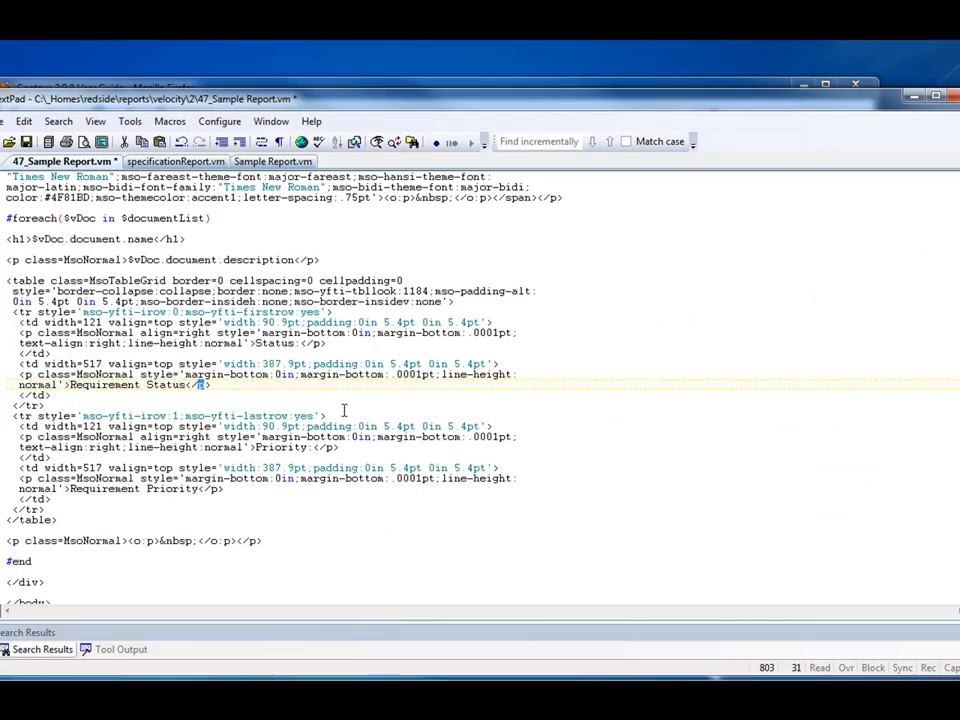
key("Left")
key("Left")
key("ctrl+shift+Left")
key("ctrl+shift+Left")
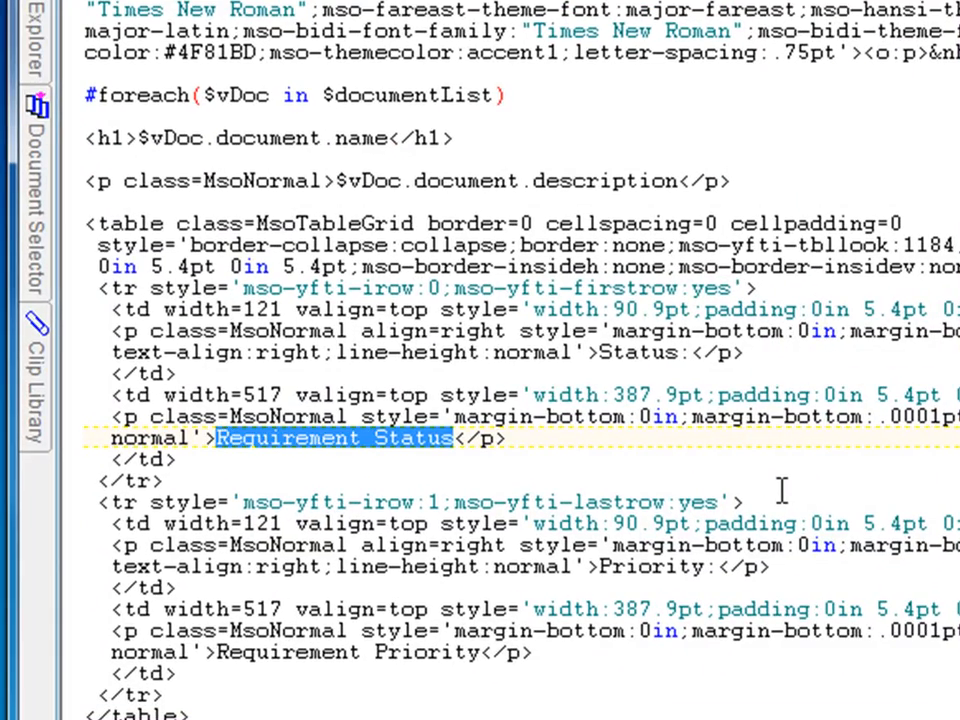
type("$")
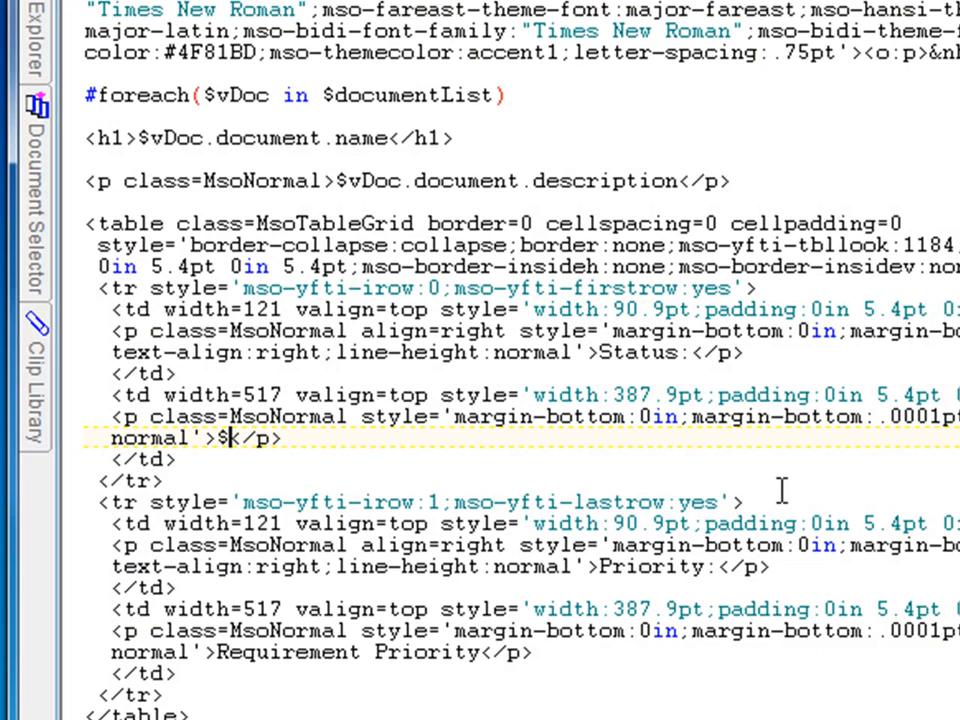
type("vDoc")
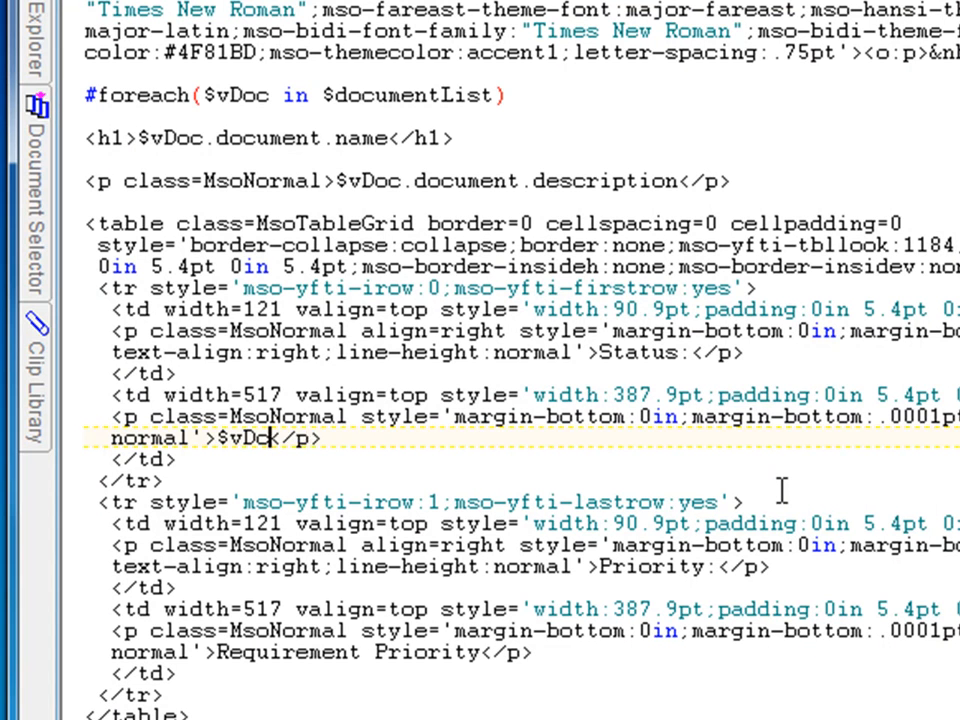
type(".document.status")
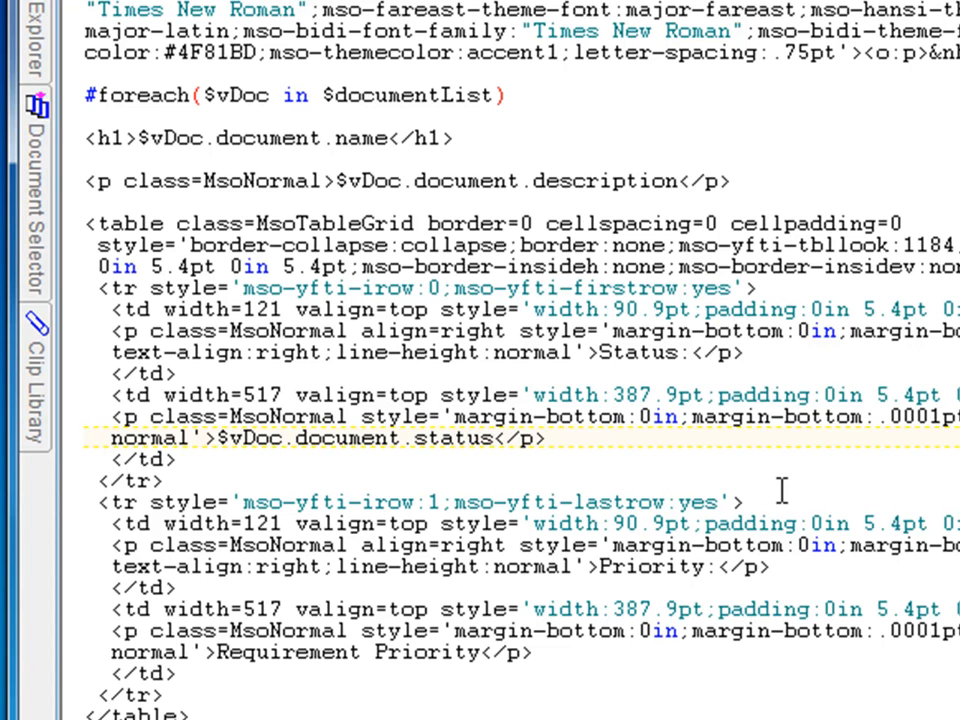
Copy the "$vDoc.document." prefix from the status cell's expression
key("shift+Left")
key("shift+Left")
key("shift+Left")
key("shift+Left")
key("shift+Left")
key("shift+Left")
key("shift+Left")
key("shift+Left")
key("shift+Left")
key("shift+Left")
key("shift+Left")
key("shift+Left")
key("shift+Left")
key("shift+Left")
key("shift+Left")
key("ctrl+c")
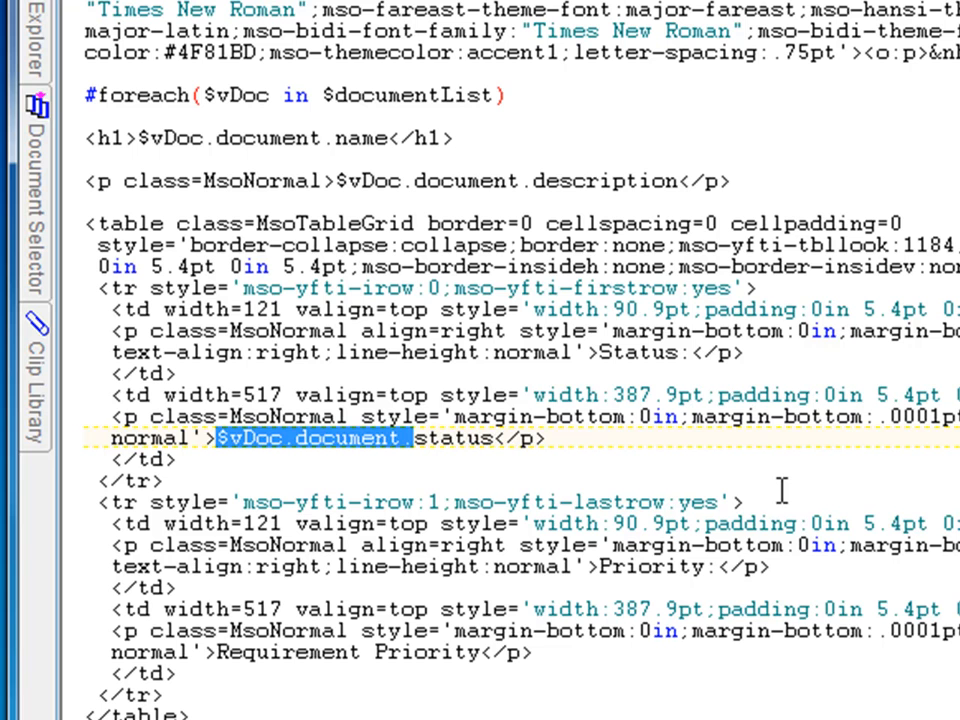
Replace the "Requirement Priority" placeholder with the copied prefix followed by "priority", giving $vDoc.document.priority
key("Down")
key("Down")
key("Down")
key("Down")
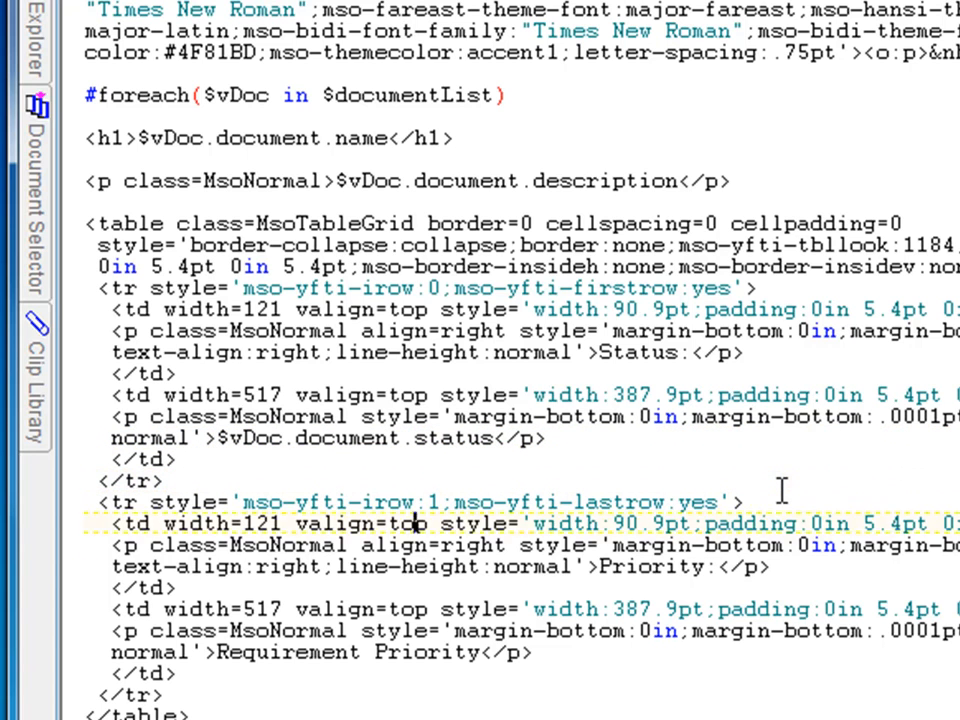
key("Down")
key("Down")
key("Down")
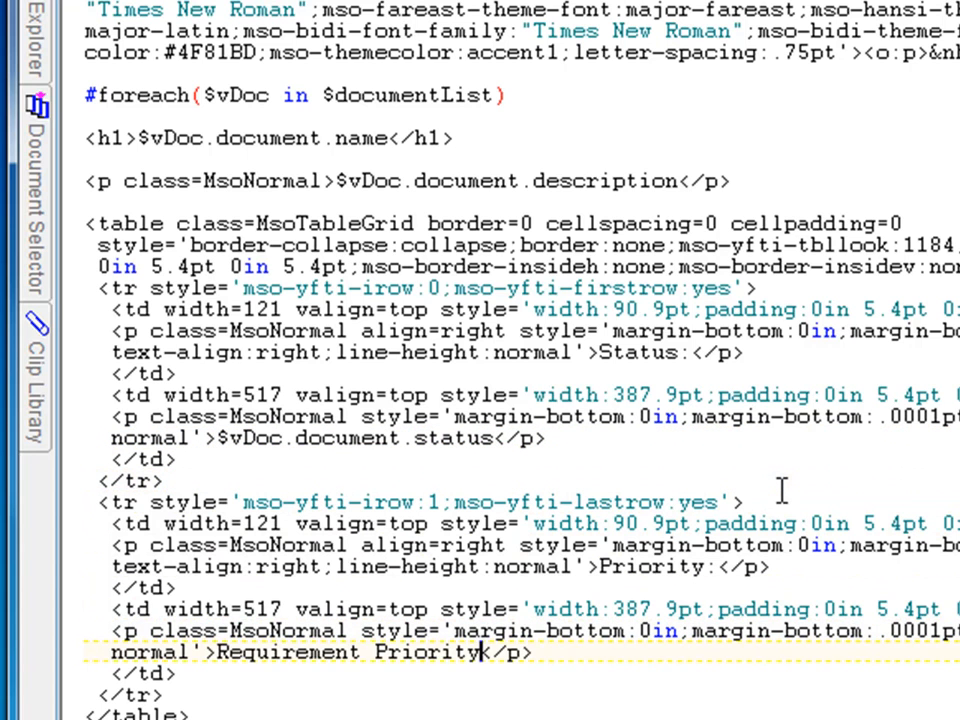
key("ctrl+shift+Left")
key("ctrl+shift+Left")
key("ctrl+v")
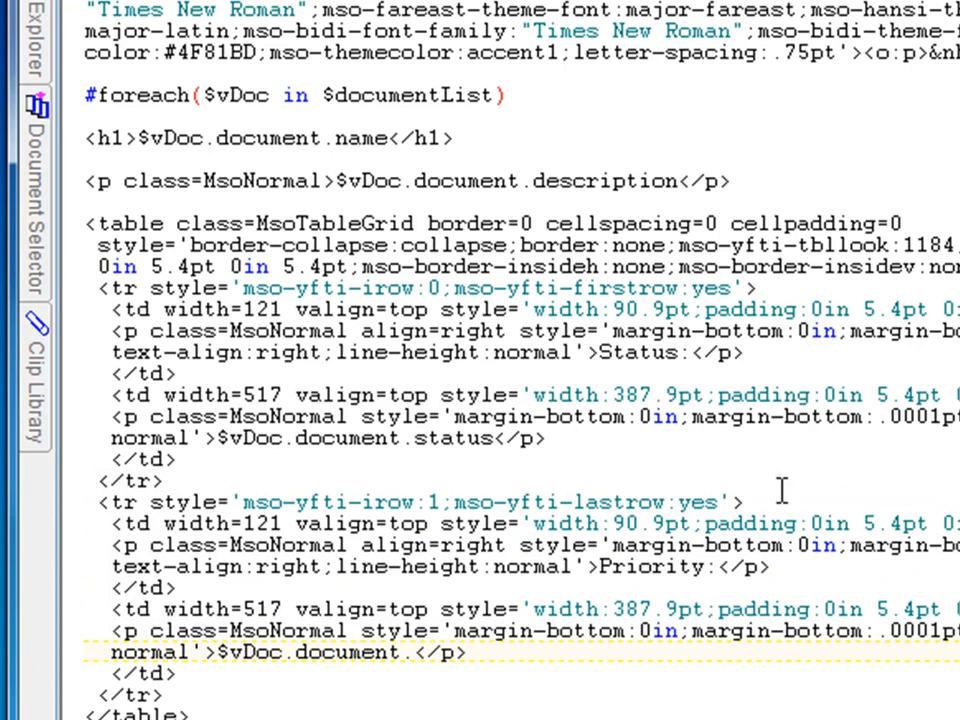
type("priority")
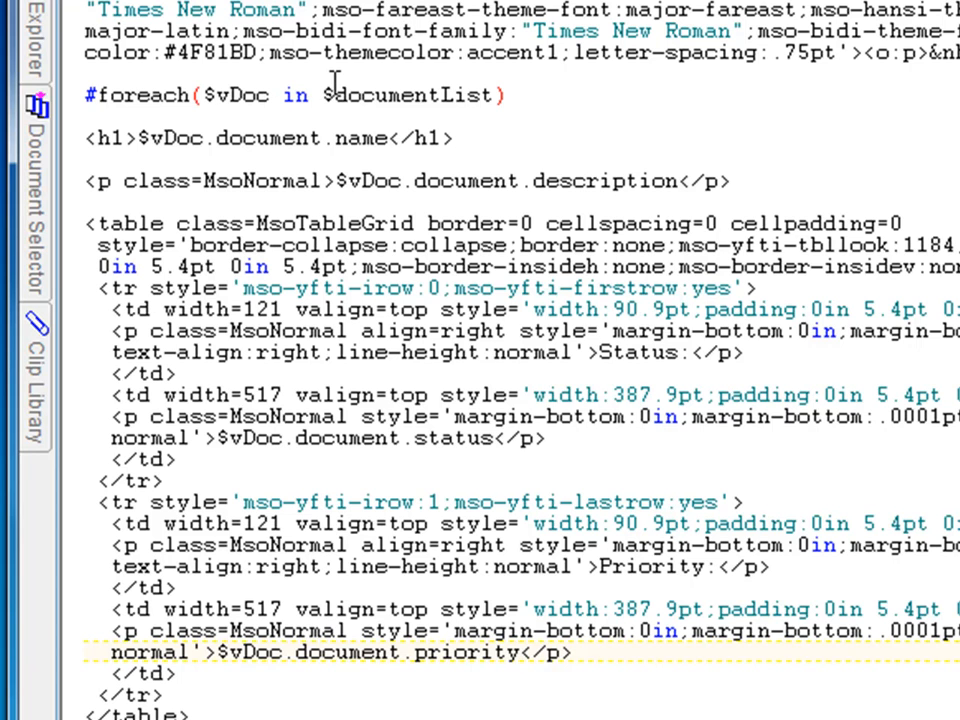
left_click_drag(321, 94, 518, 100)
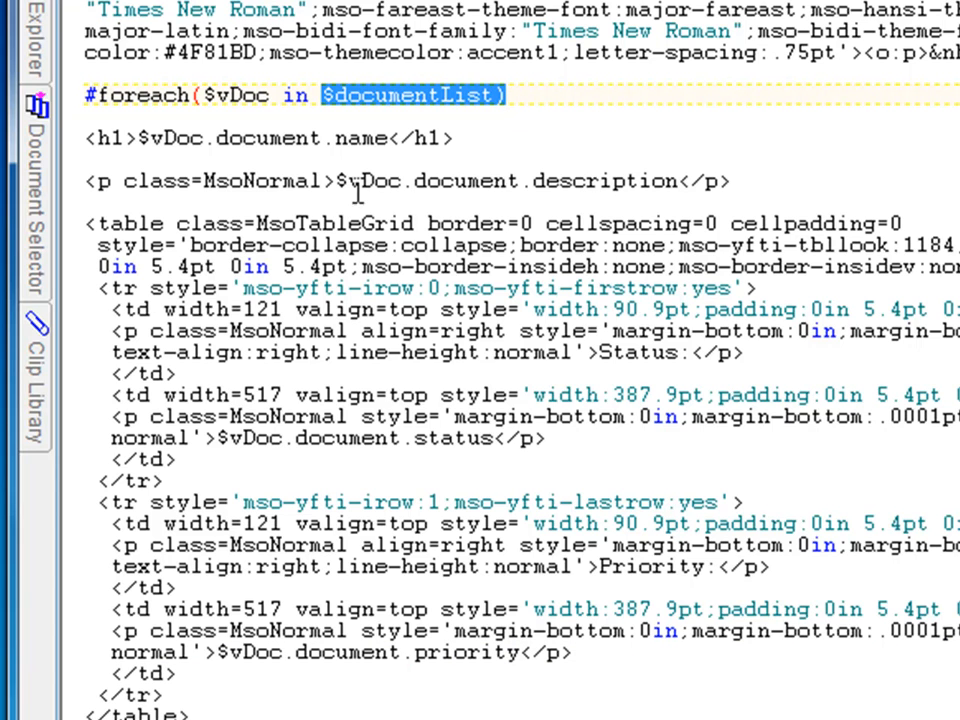
left_click(228, 96)
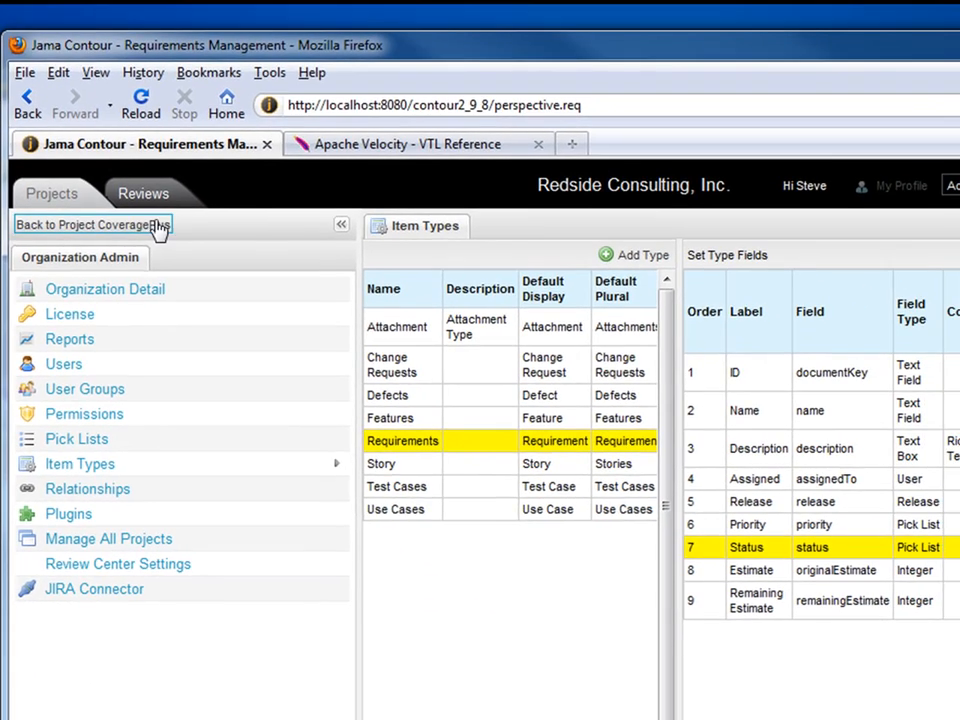
Return to the CoveragePlus project in Contour, open the Requirements set and run the Sample Report on it in HTML format
left_click(157, 204)
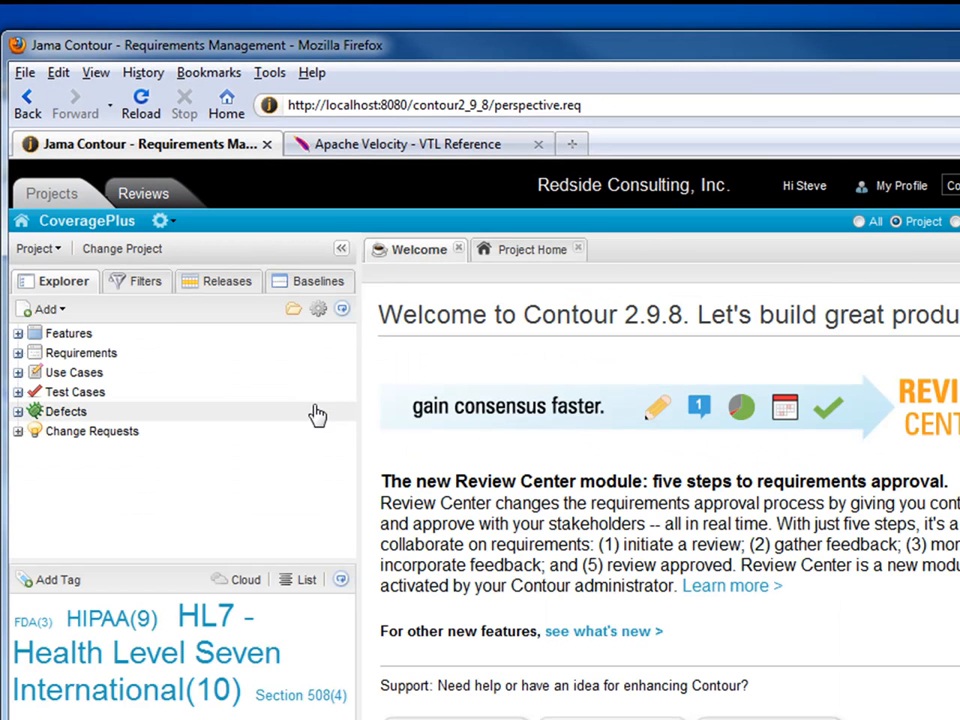
left_click(107, 362)
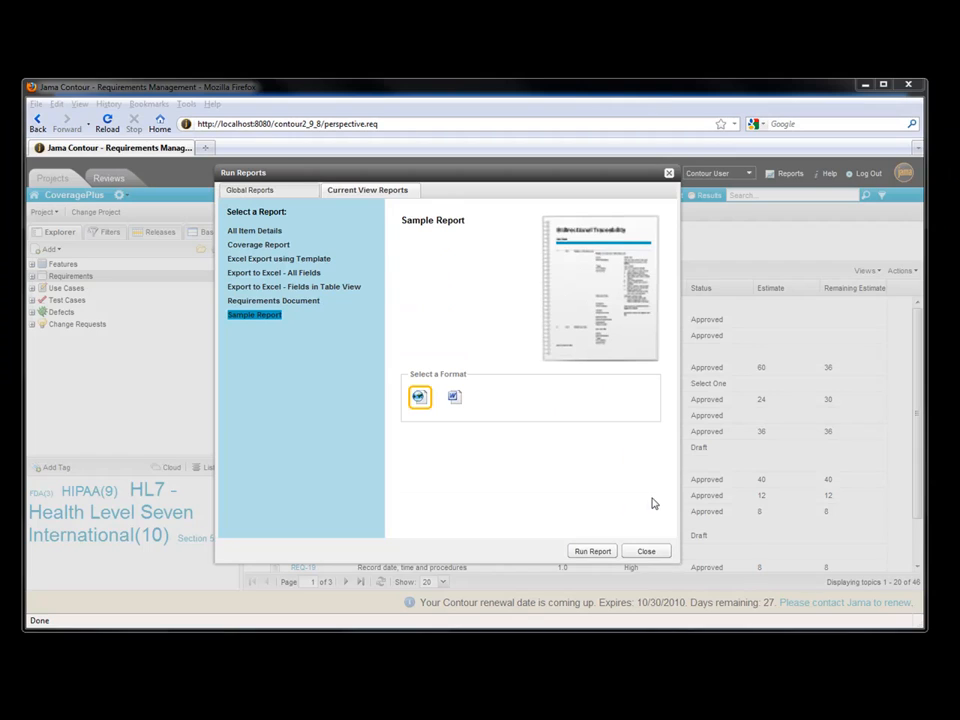
left_click(594, 550)
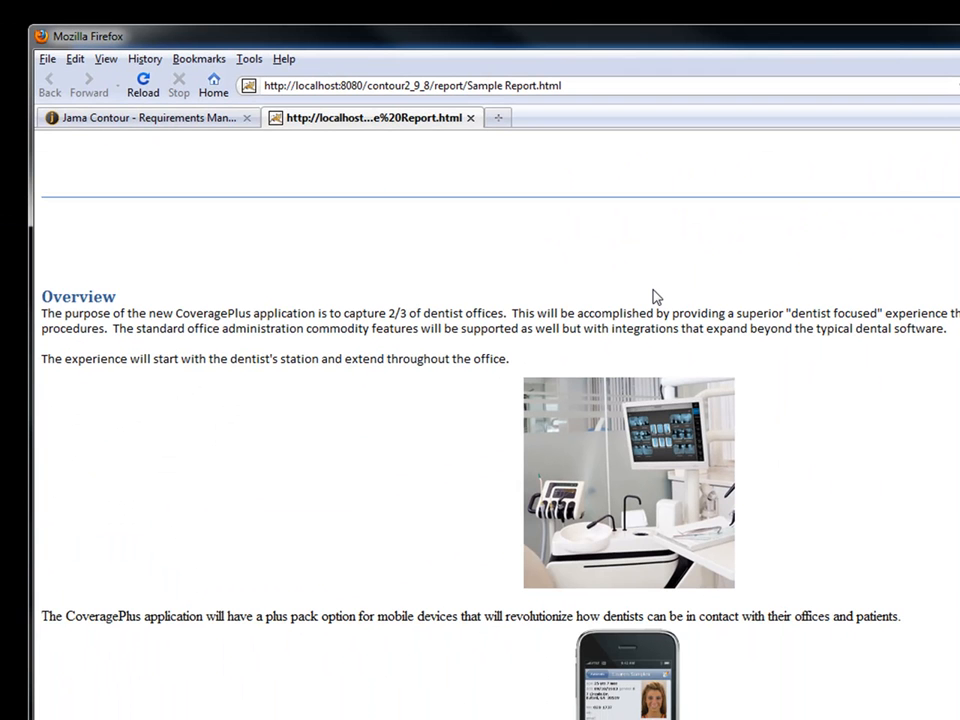
Compare the generated report's Overview heading and description with the Overview requirement REQ-45 opened from the Requirements set in Contour
double_click(104, 293)
left_click_drag(72, 314, 122, 433)
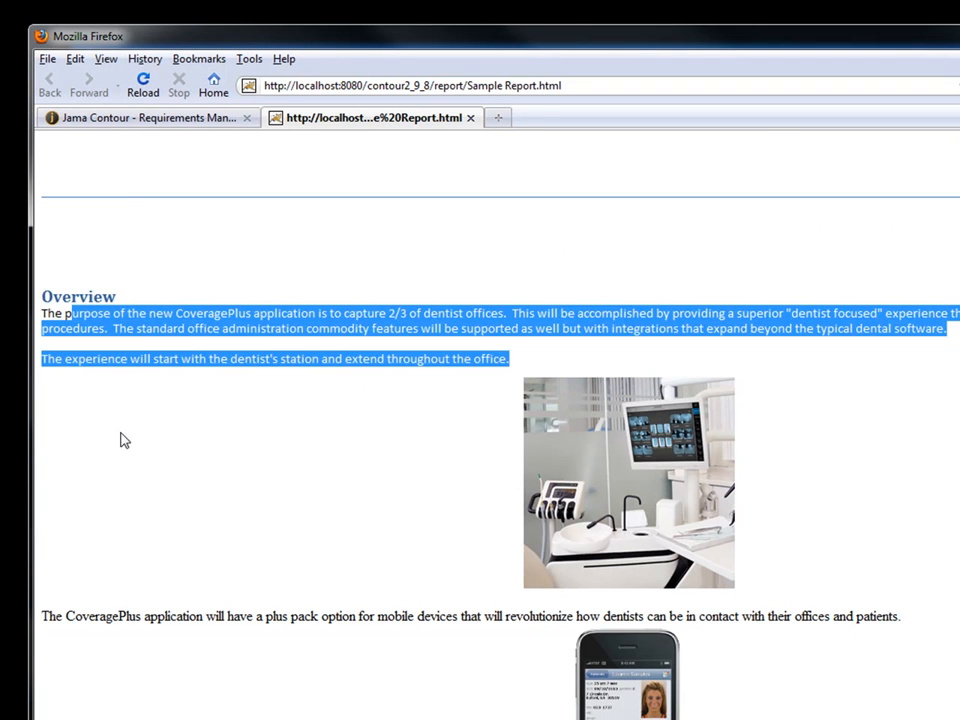
left_click(186, 120)
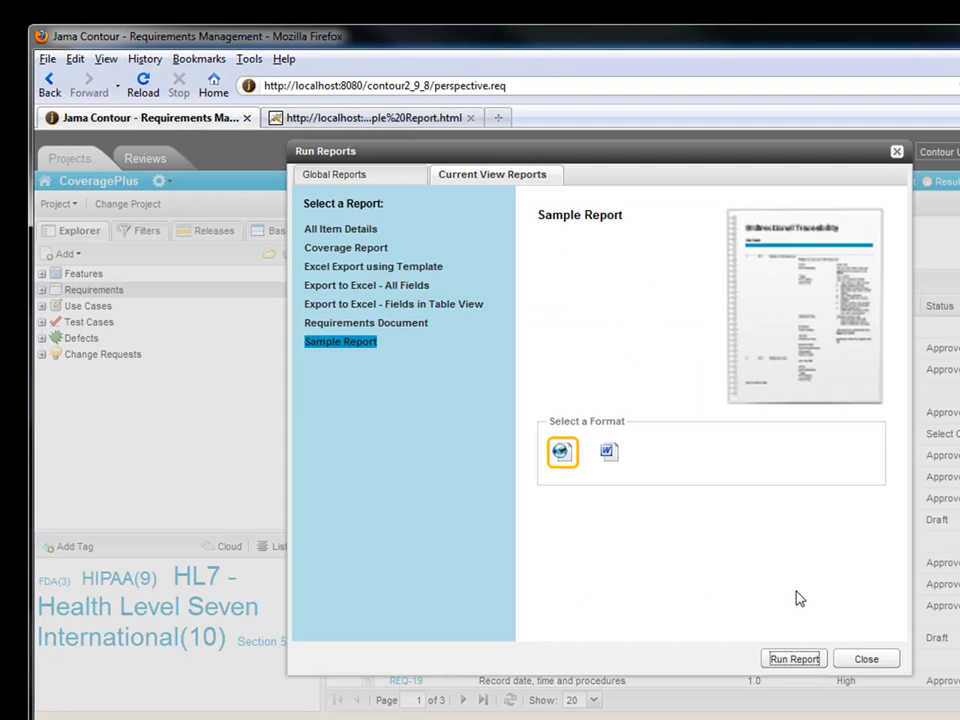
left_click(866, 660)
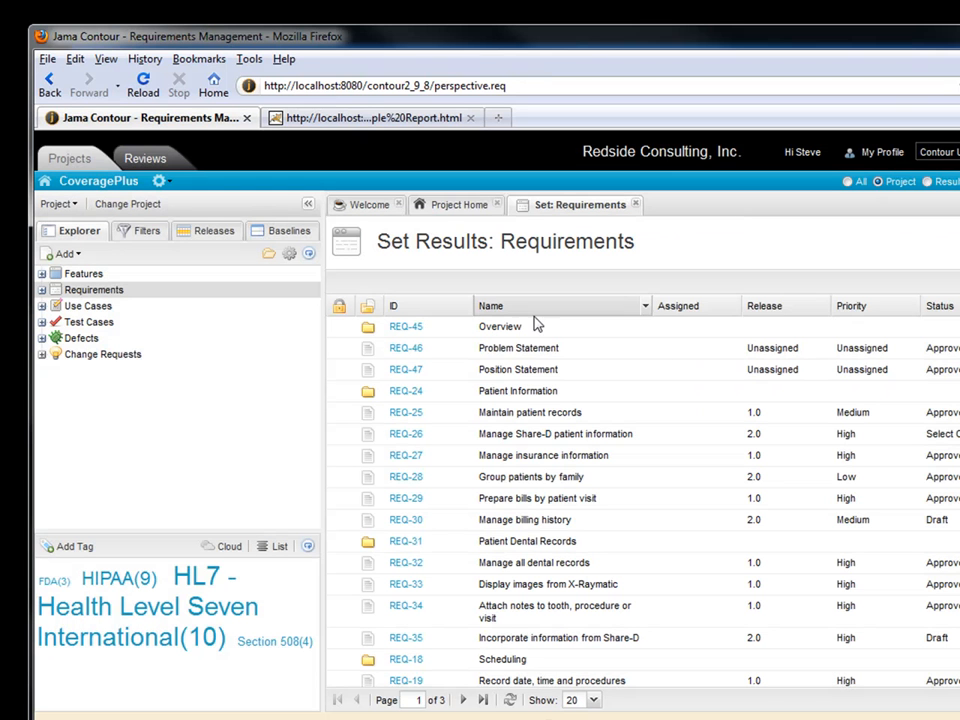
left_click(418, 328)
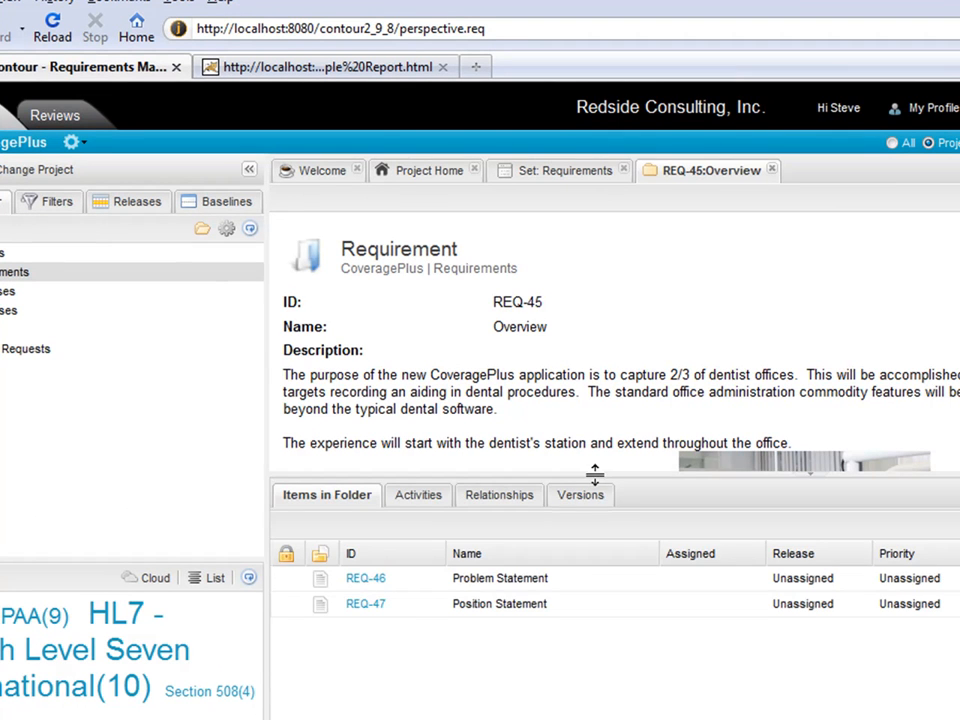
left_click_drag(594, 474, 587, 574)
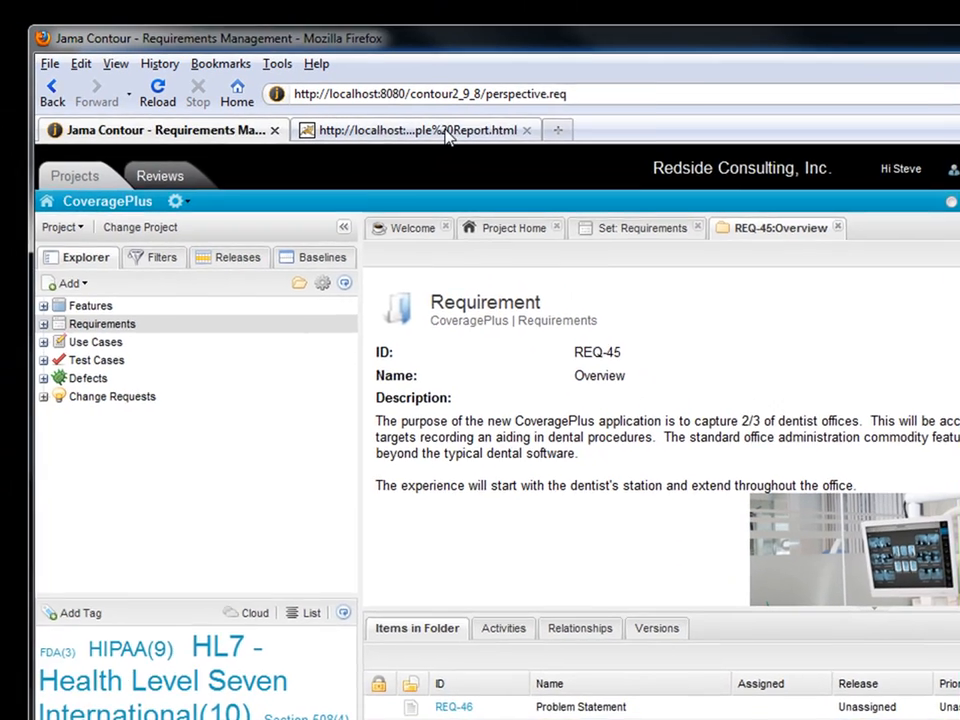
Examine the Status and Priority lines below the Overview and Problem Statement items in the generated Sample Report
left_click(334, 67)
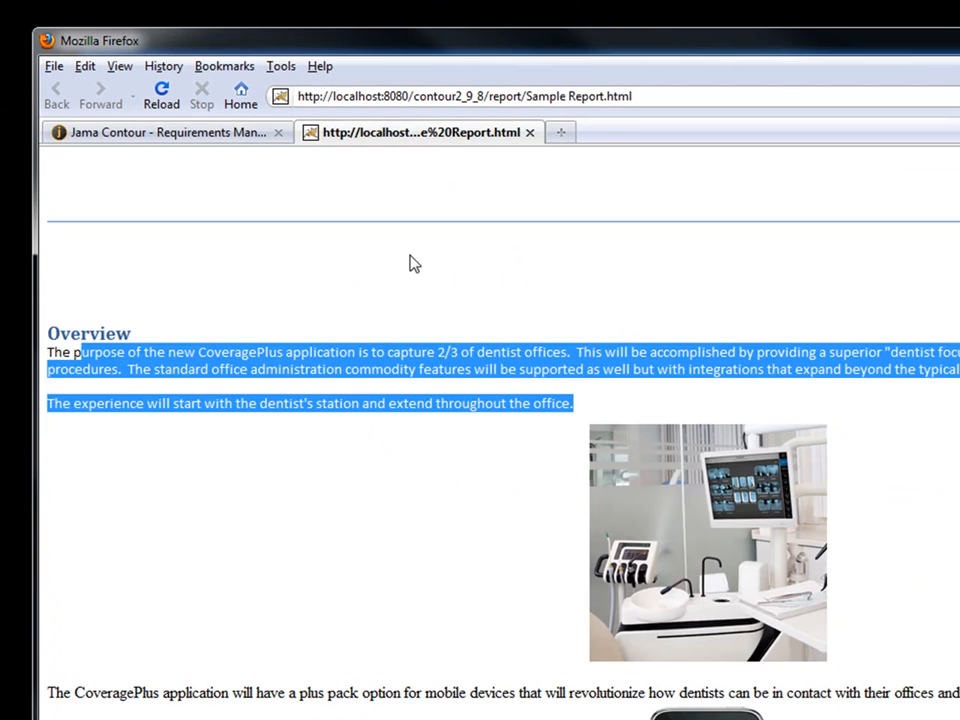
left_click(392, 291)
scroll(388, 330, "down", 5)
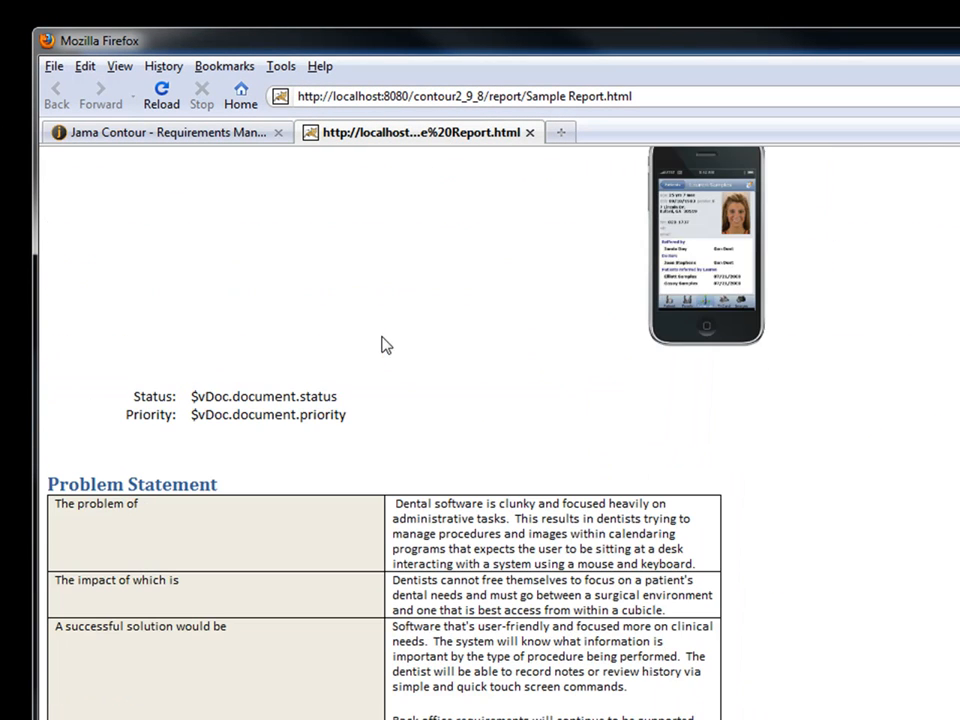
left_click_drag(191, 396, 338, 396)
left_click(326, 417)
scroll(300, 398, "down", 4)
scroll(311, 399, "down", 2)
scroll(311, 399, "up", 2)
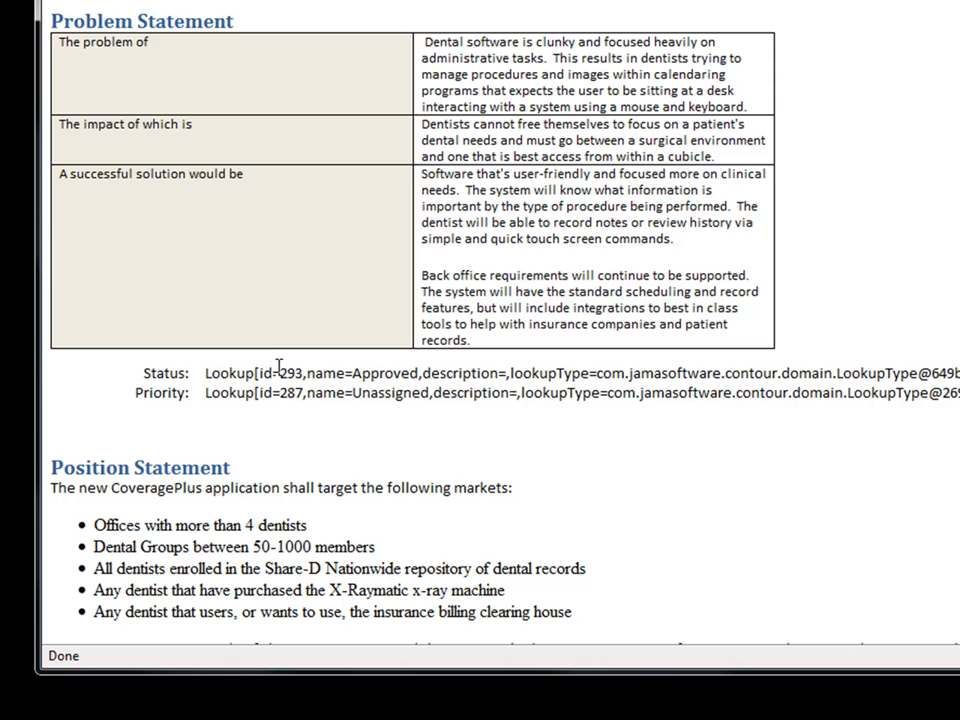
double_click(364, 377)
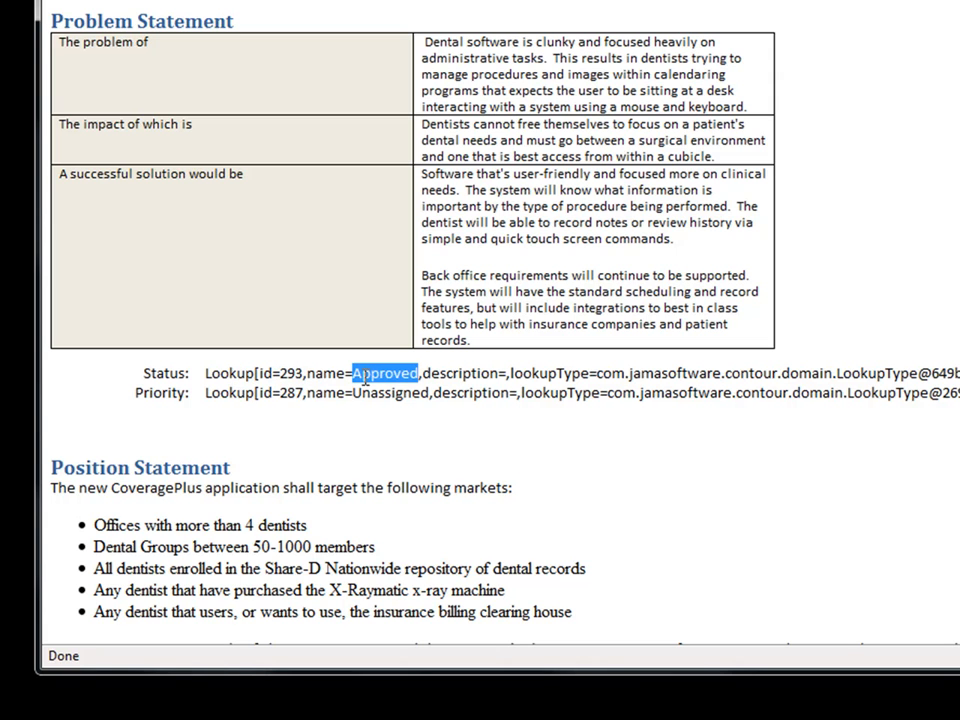
double_click(386, 392)
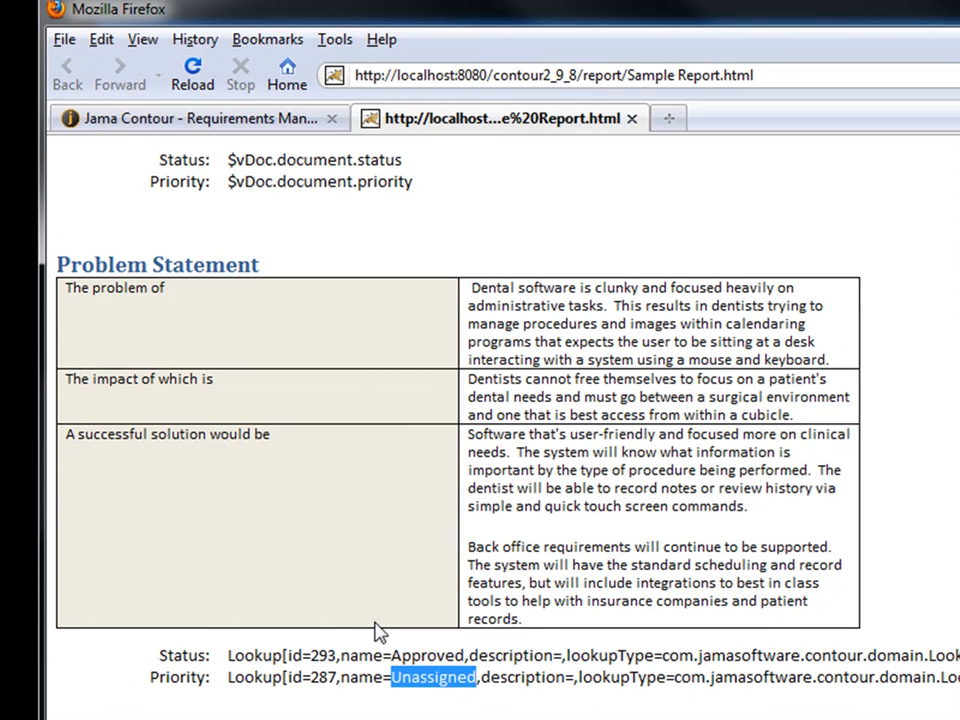
double_click(361, 656)
Switch to the 47_Sample Report.vm template in TextPad and append ".name" to the $vDoc.document.status and $vDoc.document.priority expressions
key("alt+Tab")
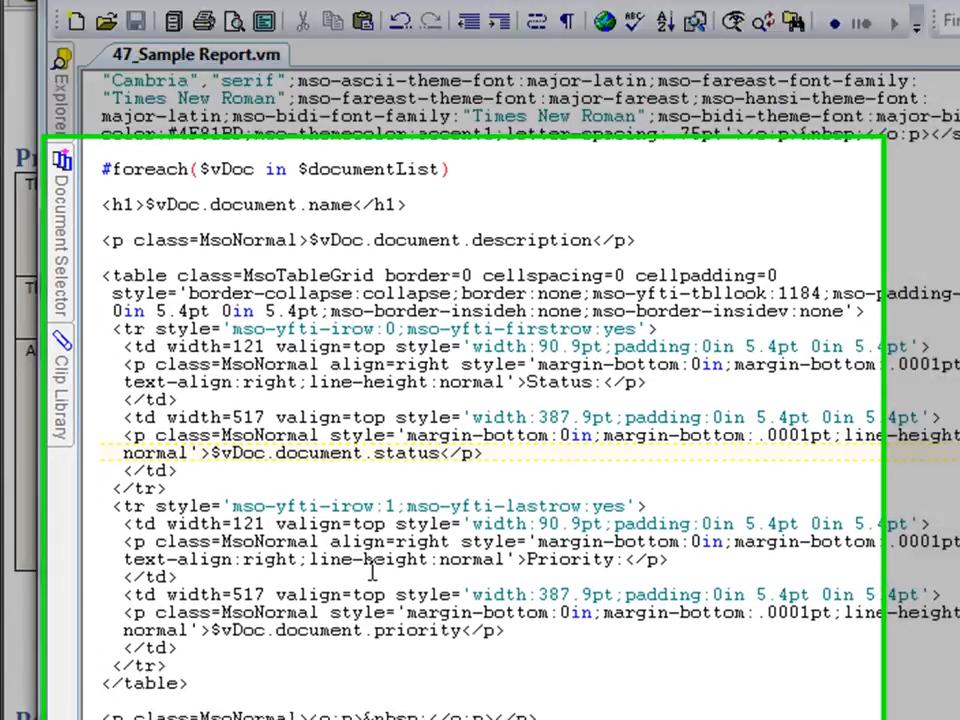
type(".name")
key("Down")
key("Down")
key("Down")
key("Down")
key("Down")
key("Down")
key("Down")
key("Down")
key("Down")
key("Down")
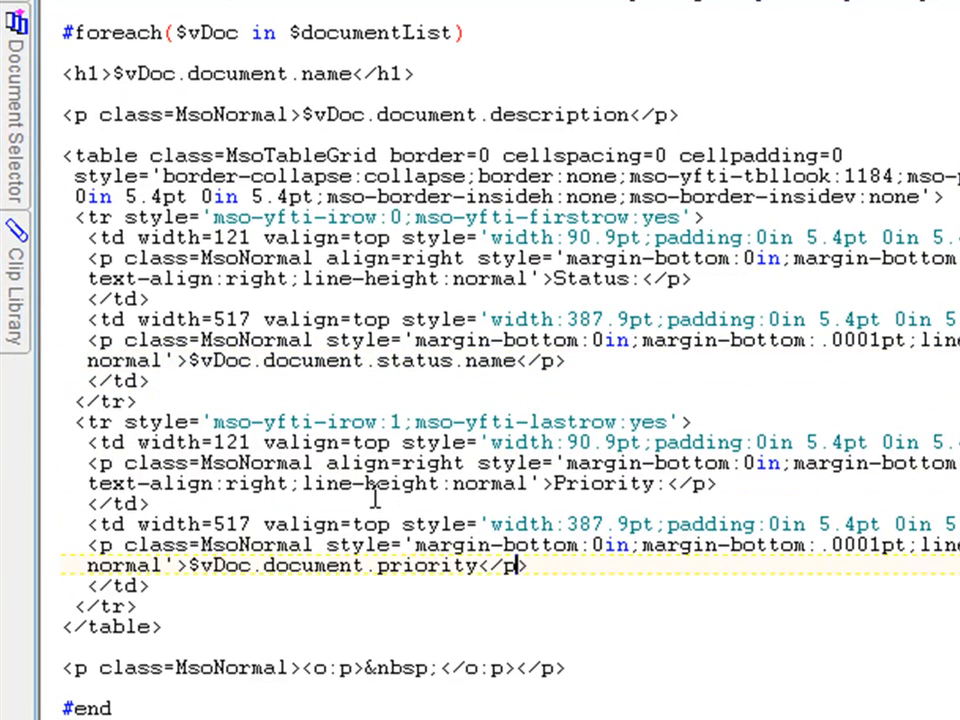
key("Left")
key("Left")
key("Left")
type(".name")
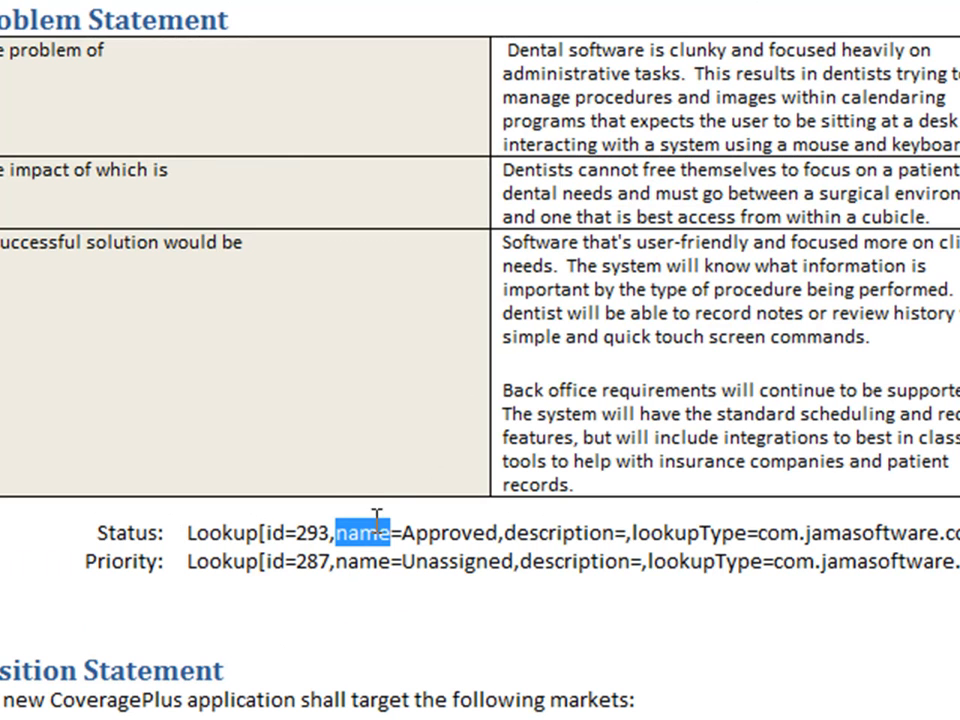
Check the report's Overview status and priority lines against requirement REQ-45 and the Requirements set list in Contour
scroll(413, 556, "up", 5)
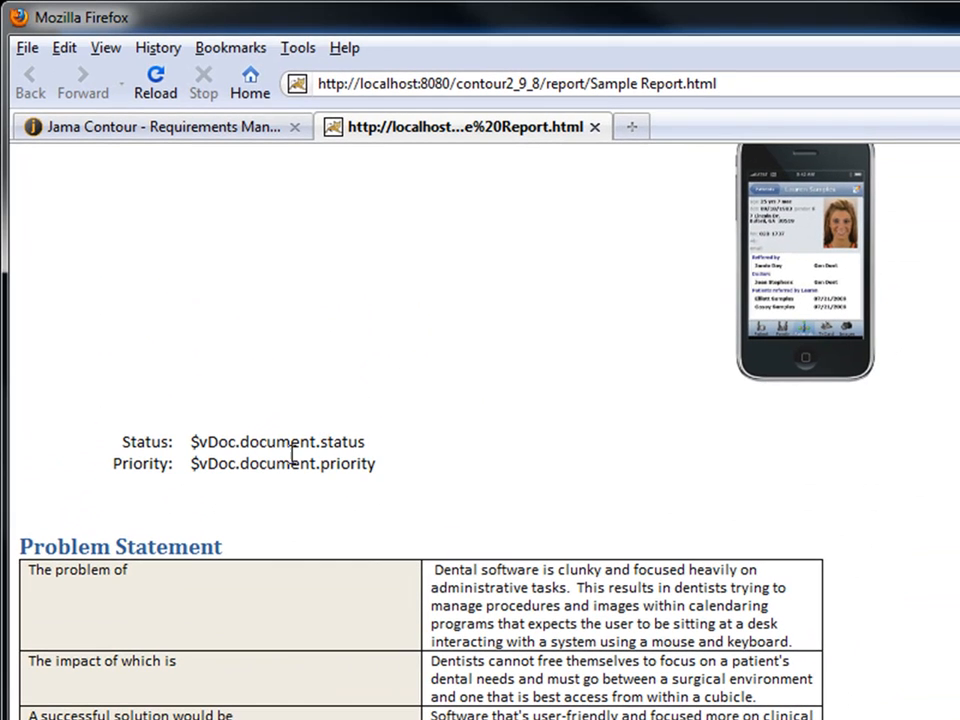
left_click(223, 130)
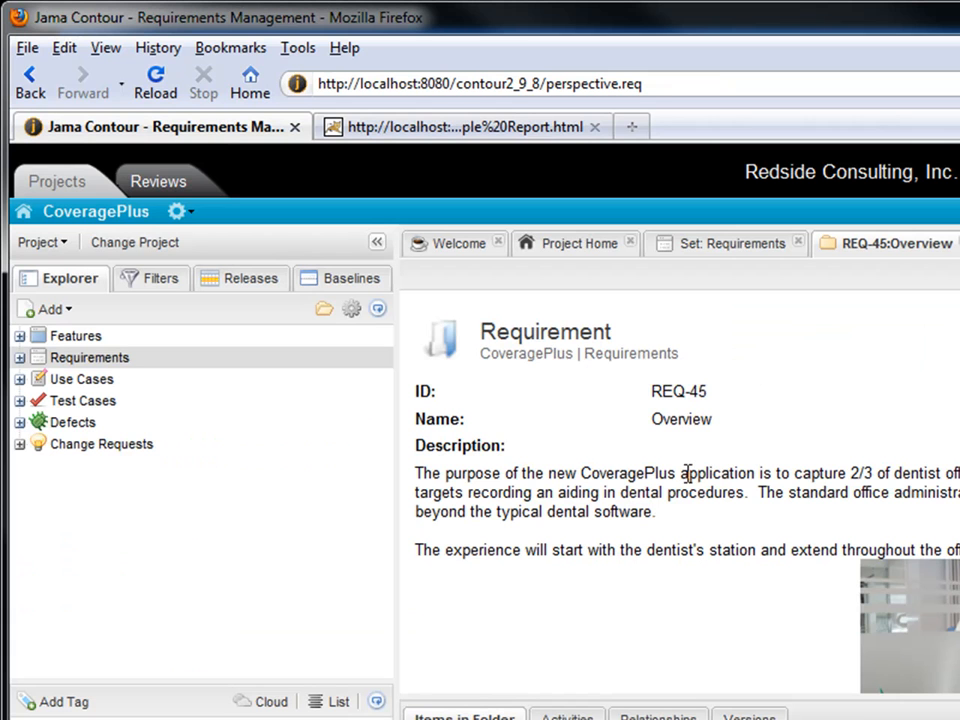
scroll(660, 480, "down", 3)
scroll(655, 490, "down", 5)
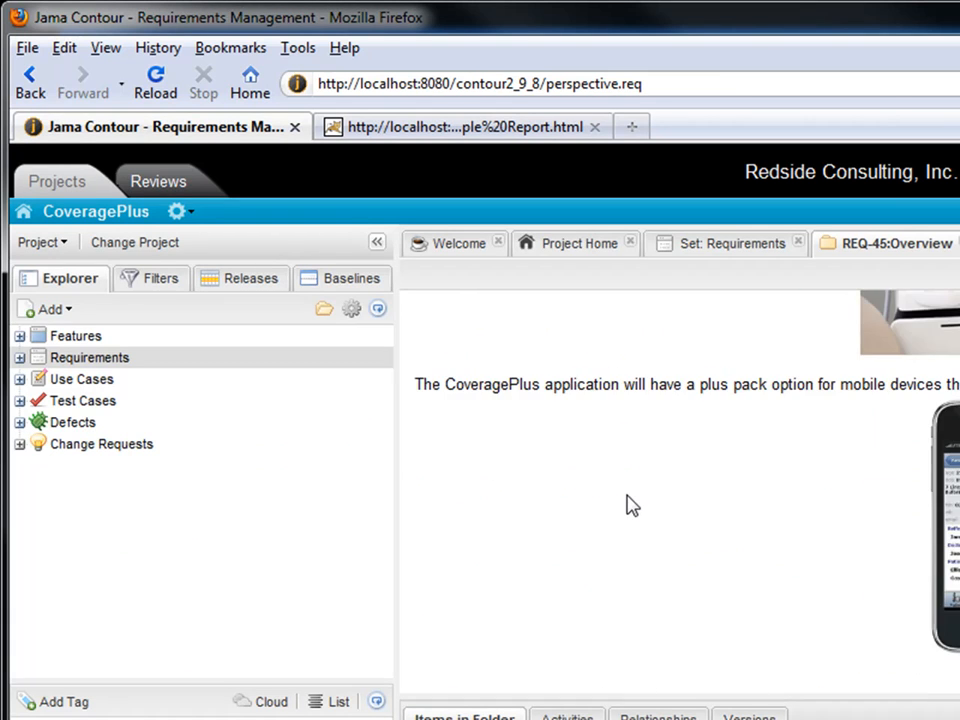
scroll(630, 500, "up", 7)
scroll(632, 497, "up", 2)
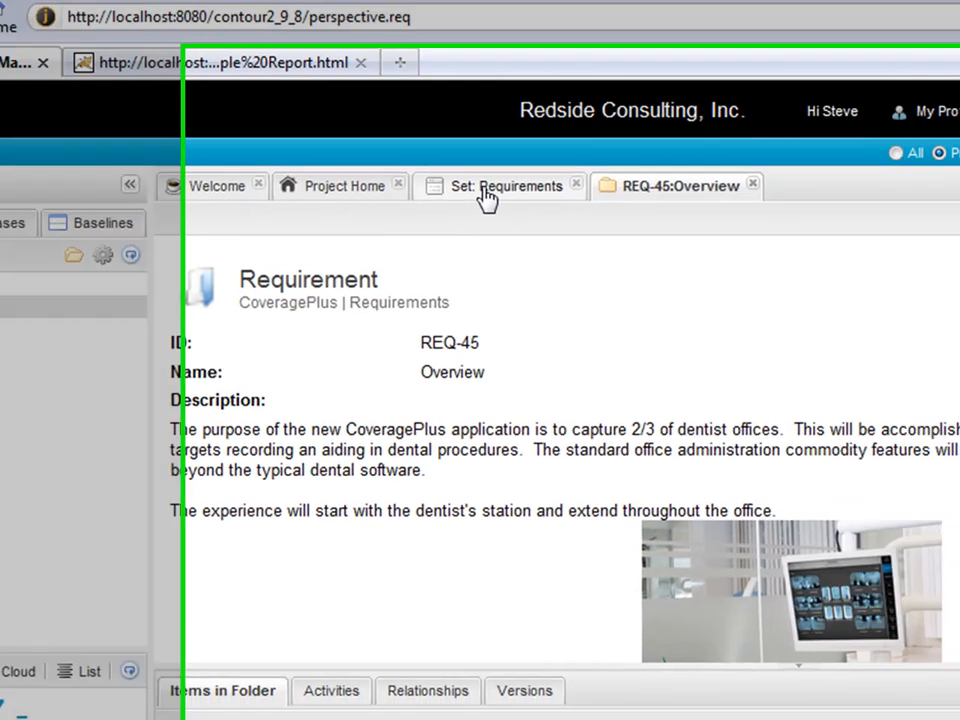
left_click(713, 250)
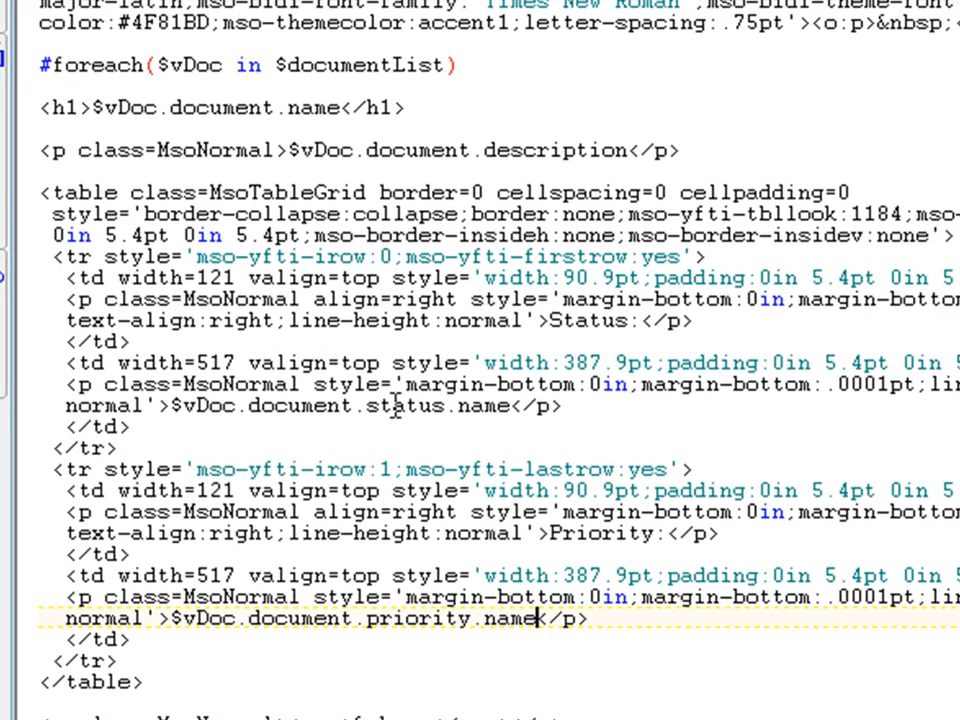
Put the status expression on its own line prefixed with "#if(" and add an #end line before the closing paragraph tag
left_click(170, 405)
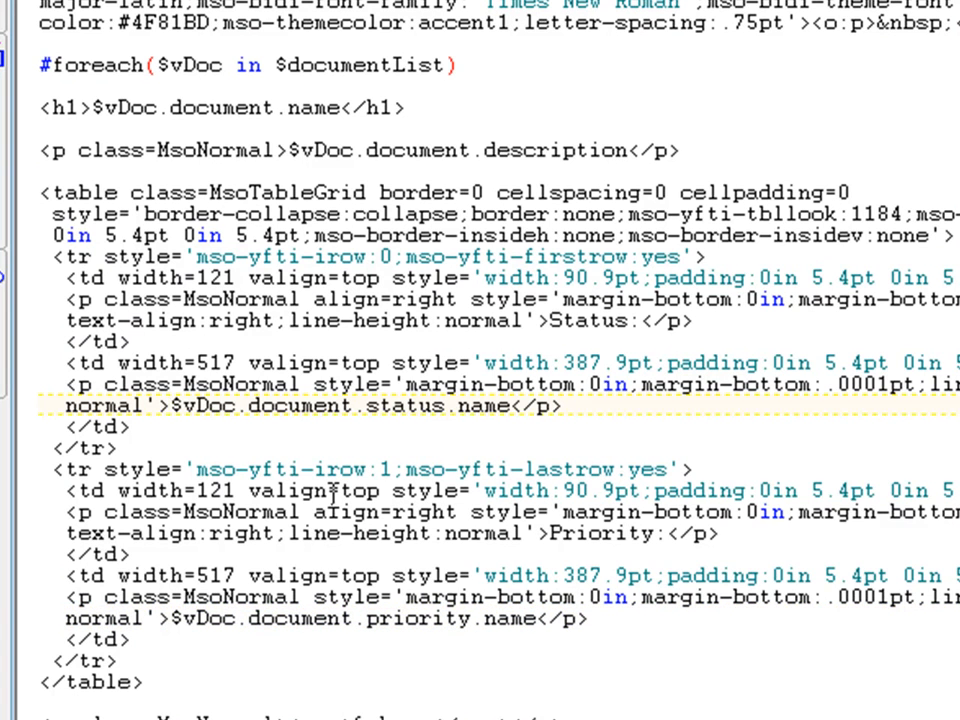
key("Return")
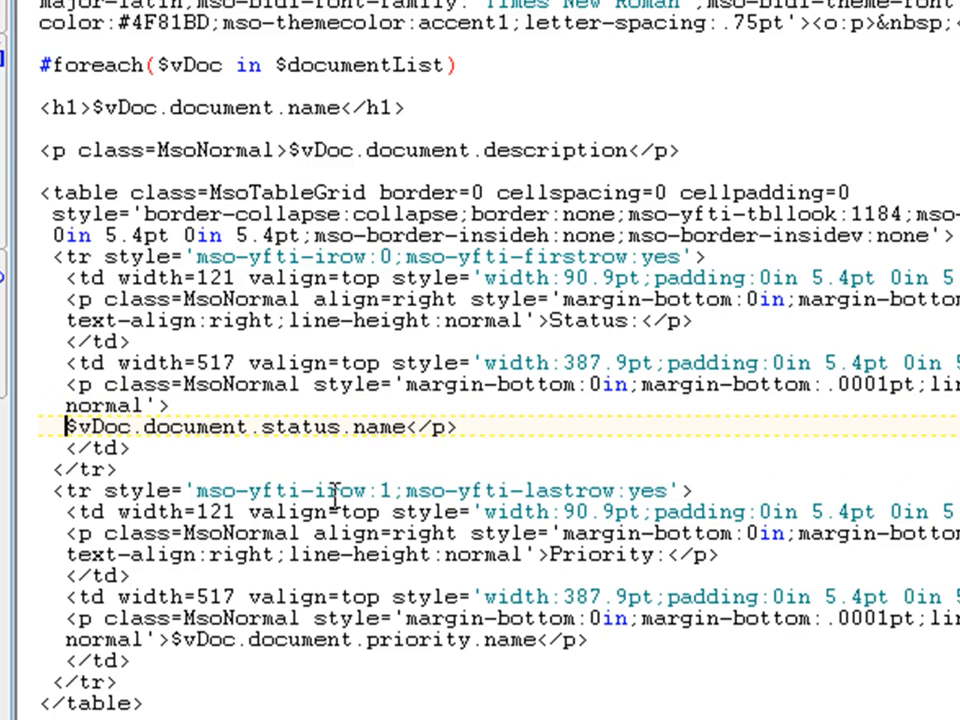
type("#if")
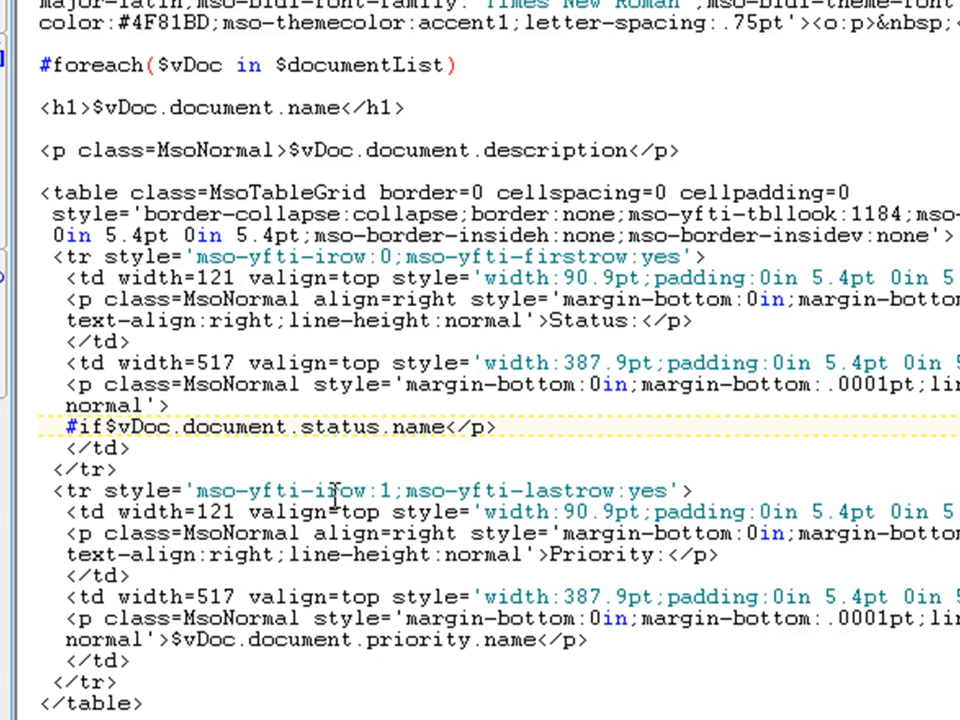
type("(")
key("End")
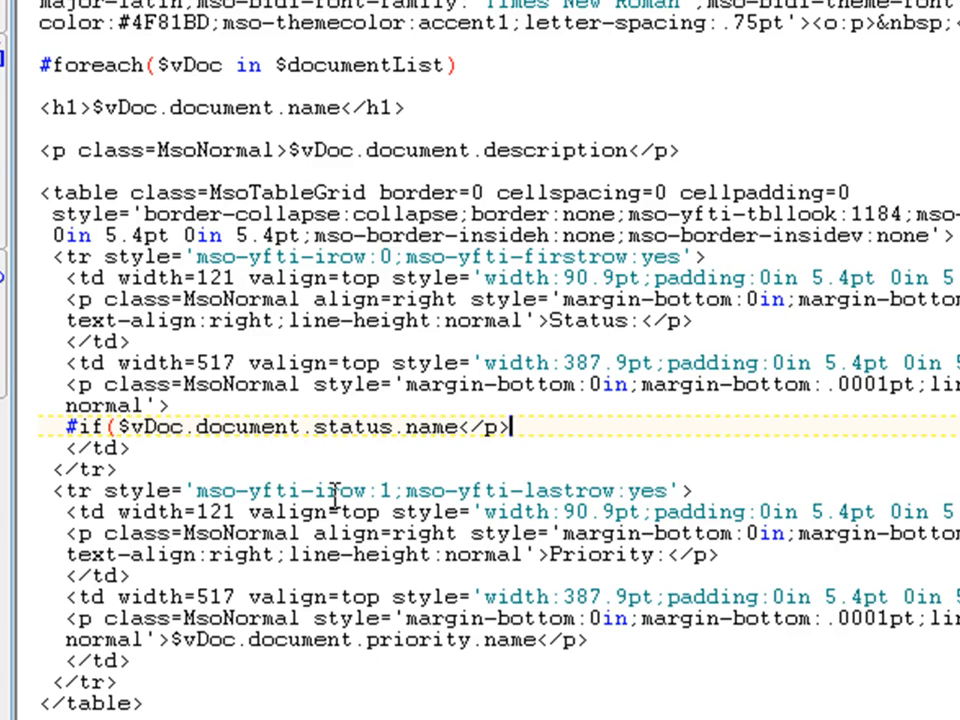
key("Left")
key("Left")
key("Left")
key("Return")
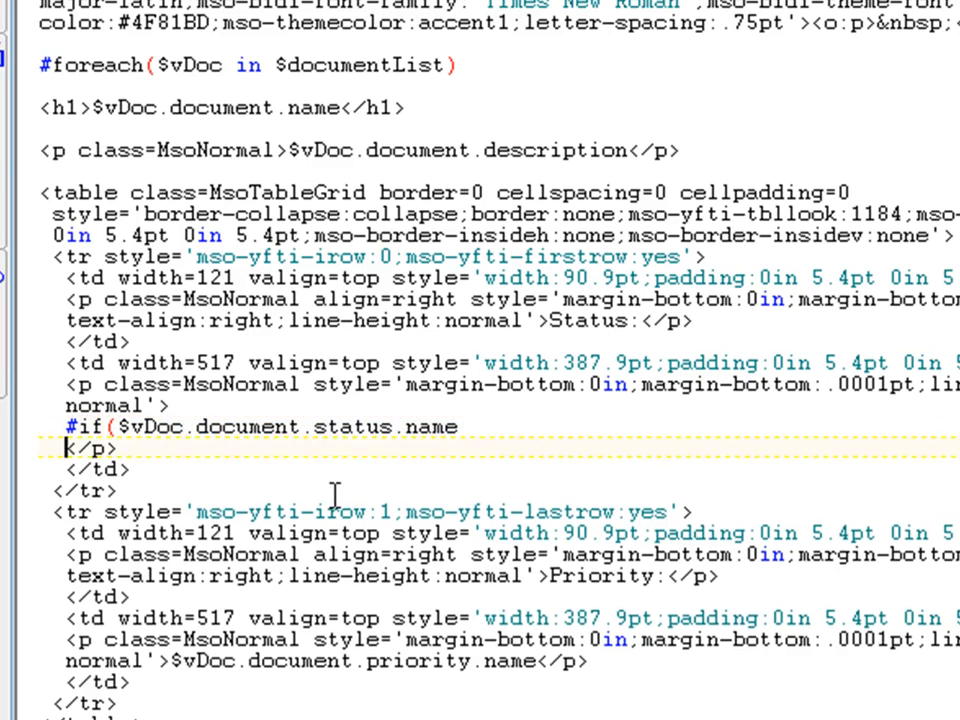
key("Return")
key("Up")
type("#")
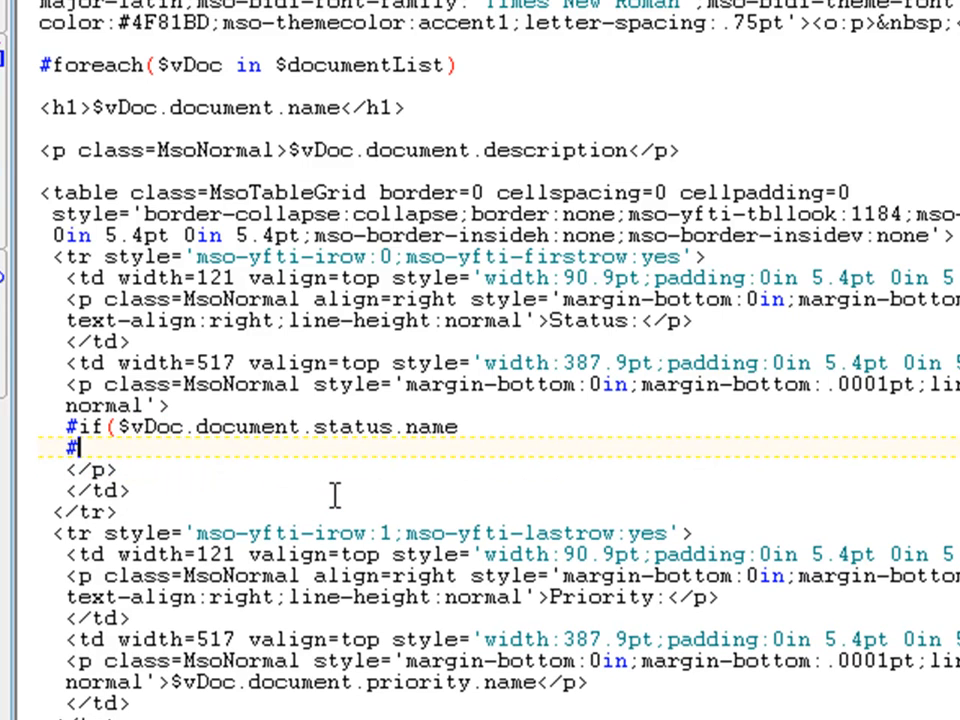
type("end")
Close the status condition and repeat its expression after it, giving #if($vDoc.document.status.name)$vDoc.document.status.name
key("Up")
key("Home")
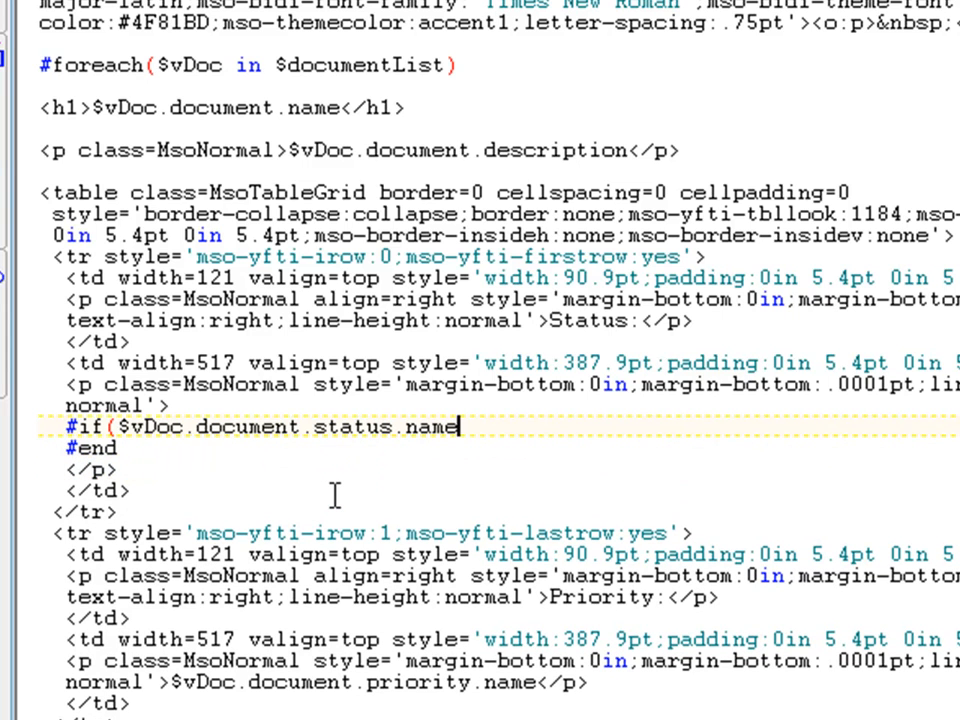
type(")")
key("ctrl+shift+Left")
key("ctrl+shift+Left")
key("ctrl+shift+Left")
key("ctrl+shift+Left")
key("ctrl+shift+Left")
key("ctrl+shift+Left")
key("ctrl+c")
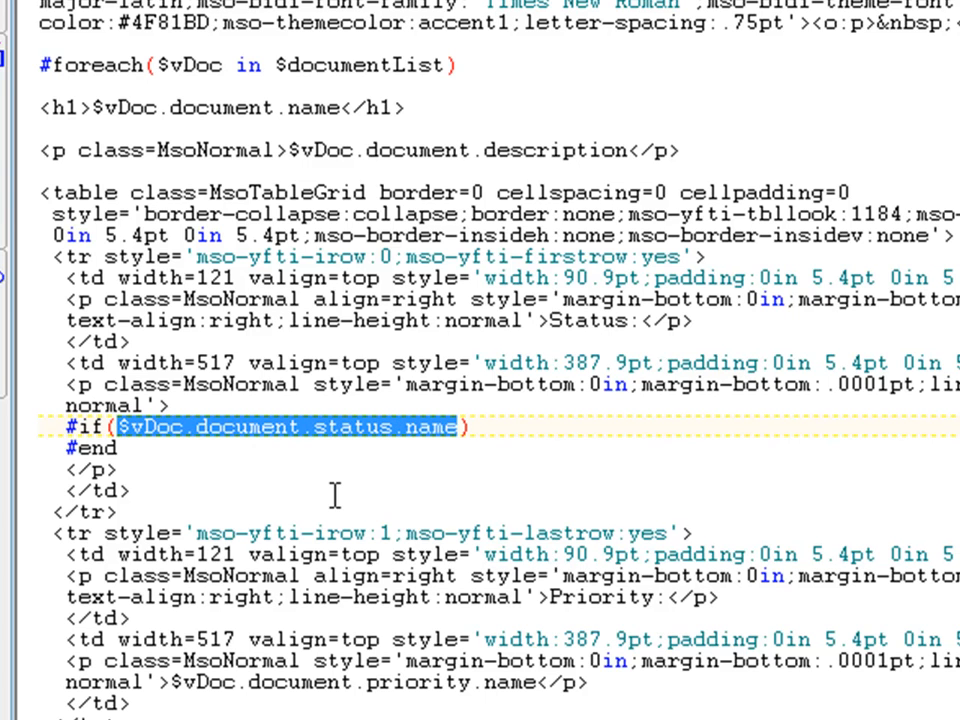
key("End")
key("ctrl+v")
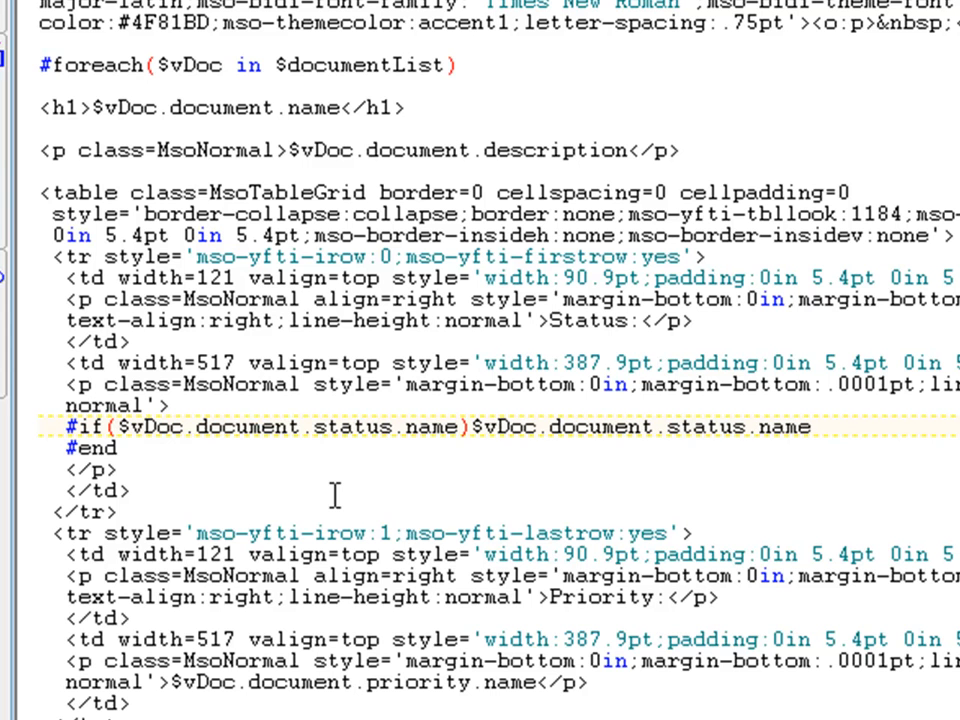
Put $vDoc.document.priority.name in the priority cell on its own line and prefix it with "#if("
key("Down")
key("Down")
key("Down")
key("Down")
key("Down")
key("Down")
key("Down")
key("Down")
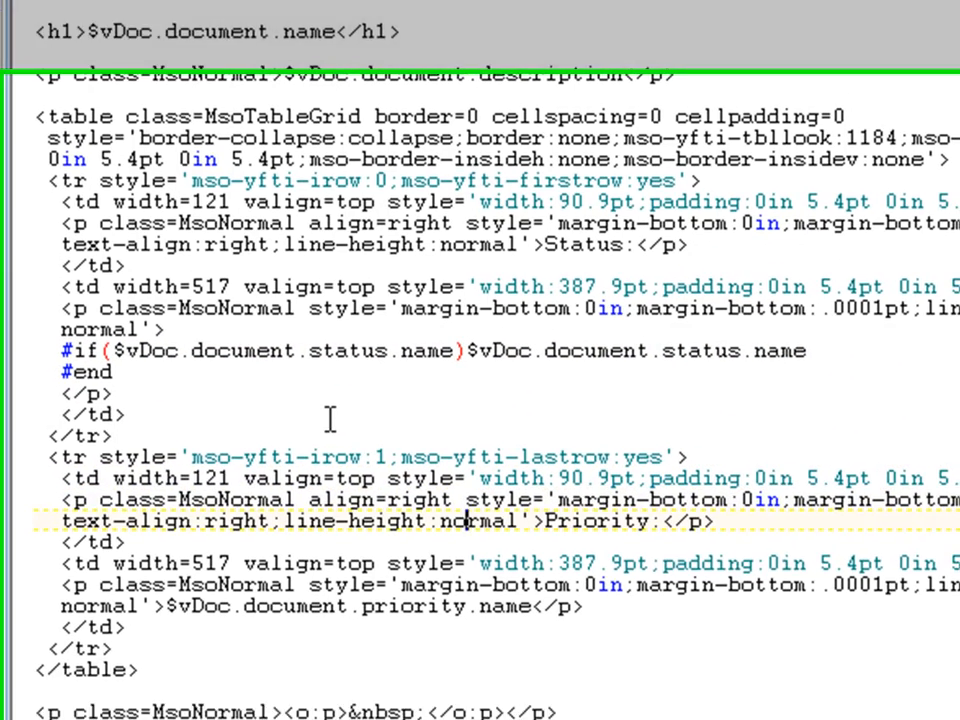
key("Down")
key("Down")
key("Down")
key("Down")
key("ctrl+Left")
key("ctrl+Left")
key("ctrl+Left")
key("ctrl+Left")
key("ctrl+Left")
key("ctrl+Left")
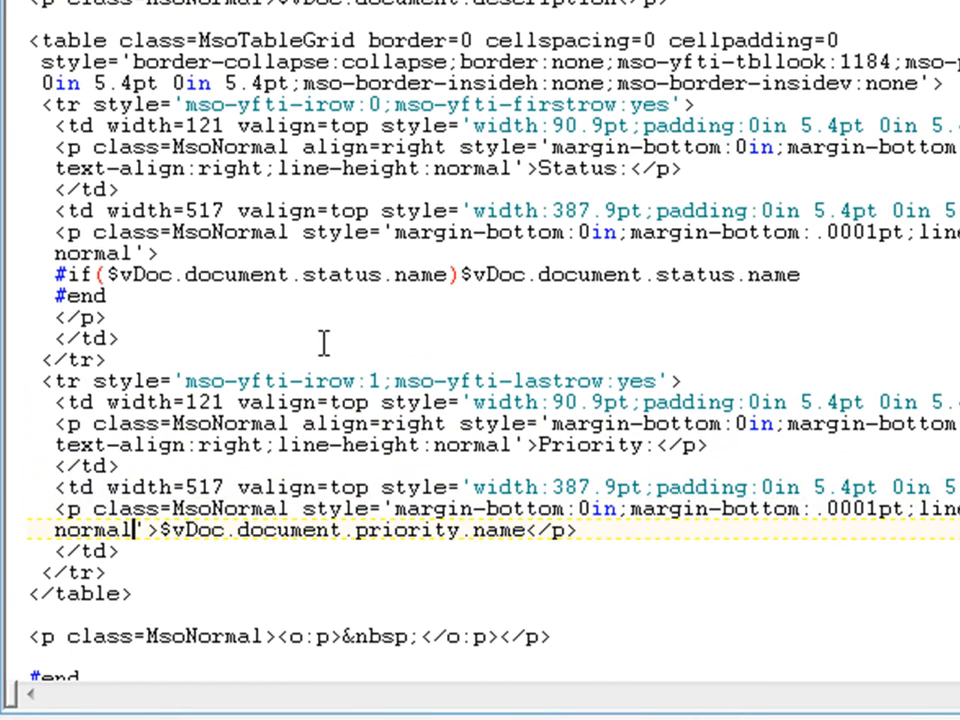
key("Right")
key("Right")
key("Return")
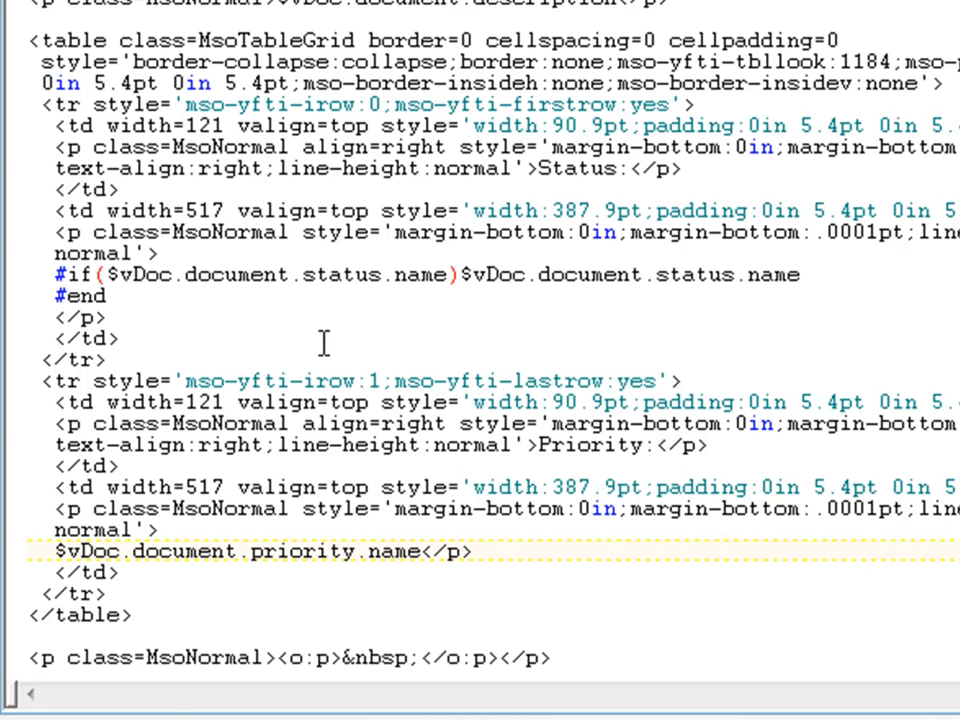
type("#")
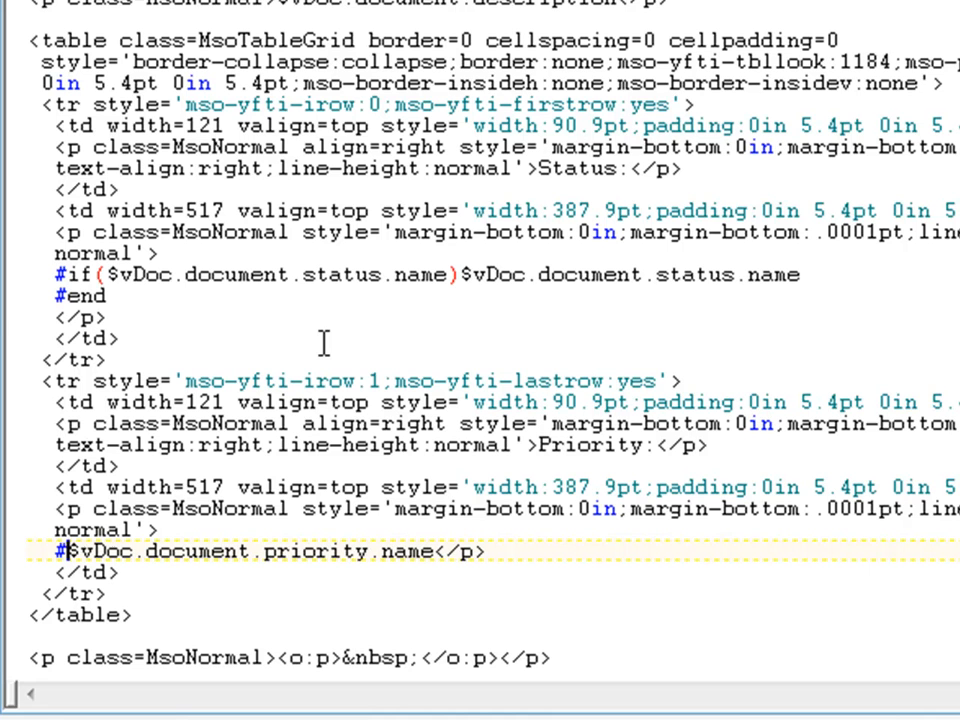
type("if(")
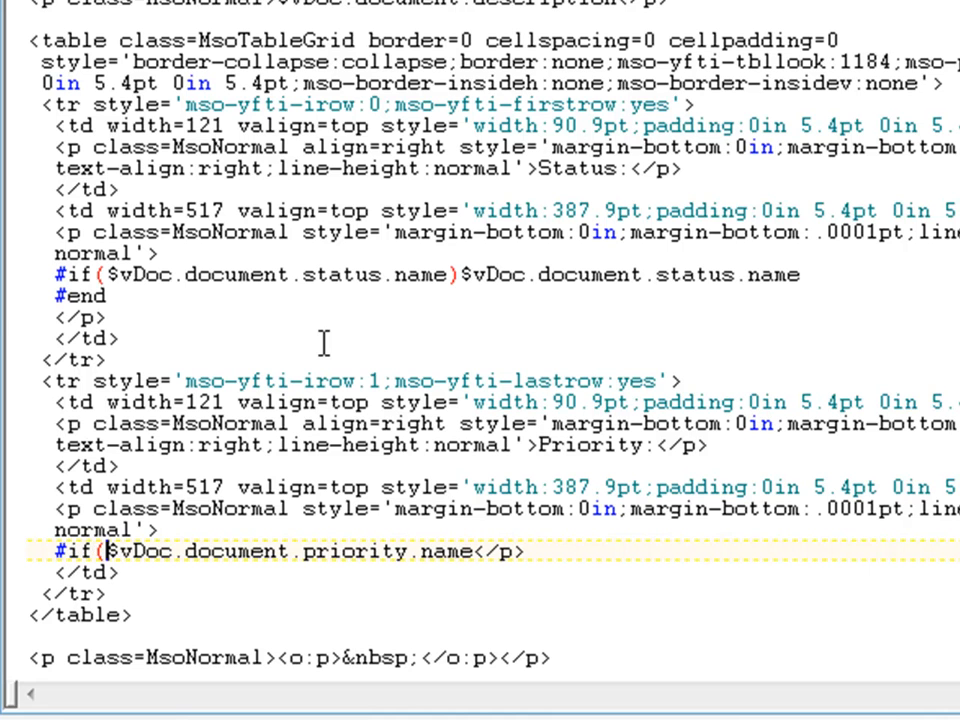
Complete the priority condition as #if($vDoc.document.priority.name)$vDoc.document.priority.name and add #end before the closing paragraph tag
key("ctrl+shift+Right")
key("ctrl+shift+Right")
key("ctrl+shift+Right")
key("ctrl+shift+Right")
key("shift+Right")
key("shift+Right")
key("shift+Right")
key("shift+Right")
key("shift+Right")
key("ctrl+c")
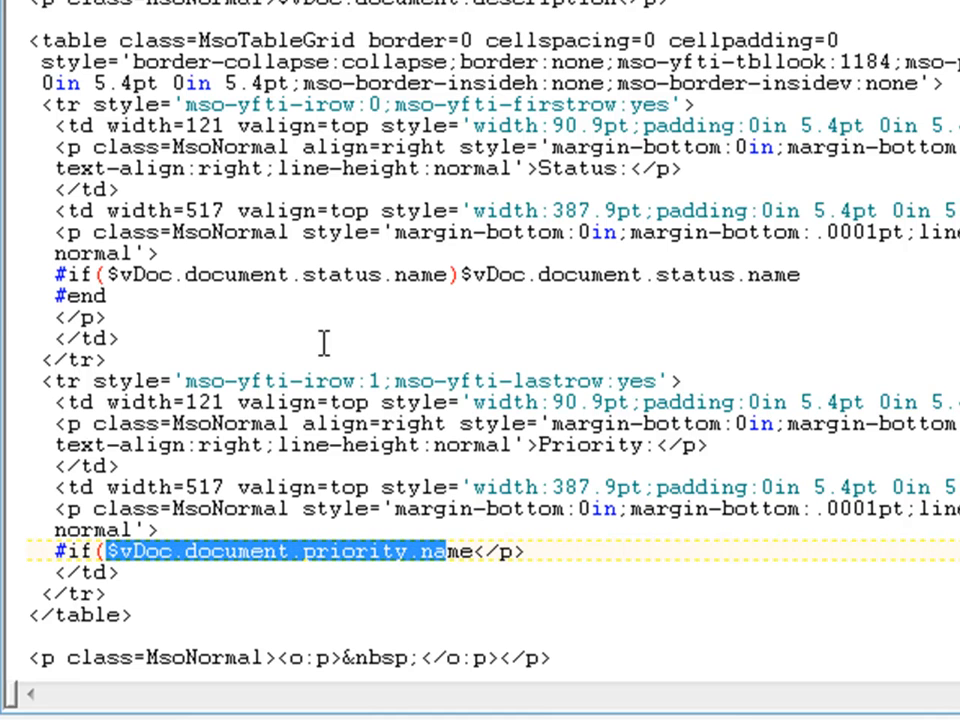
key("Right")
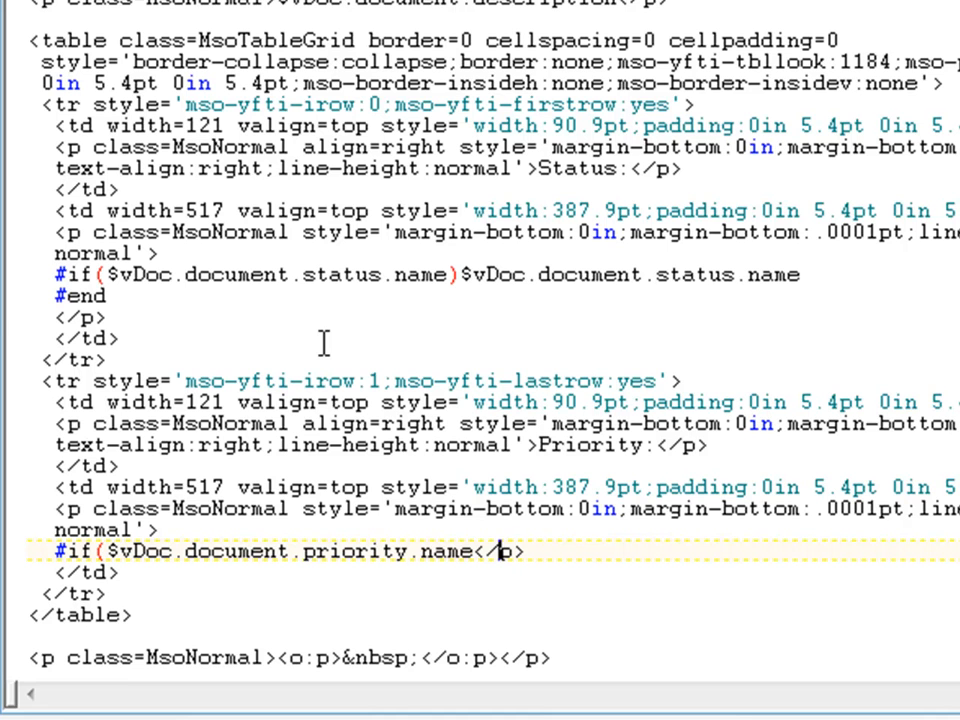
type(")")
key("ctrl+v")
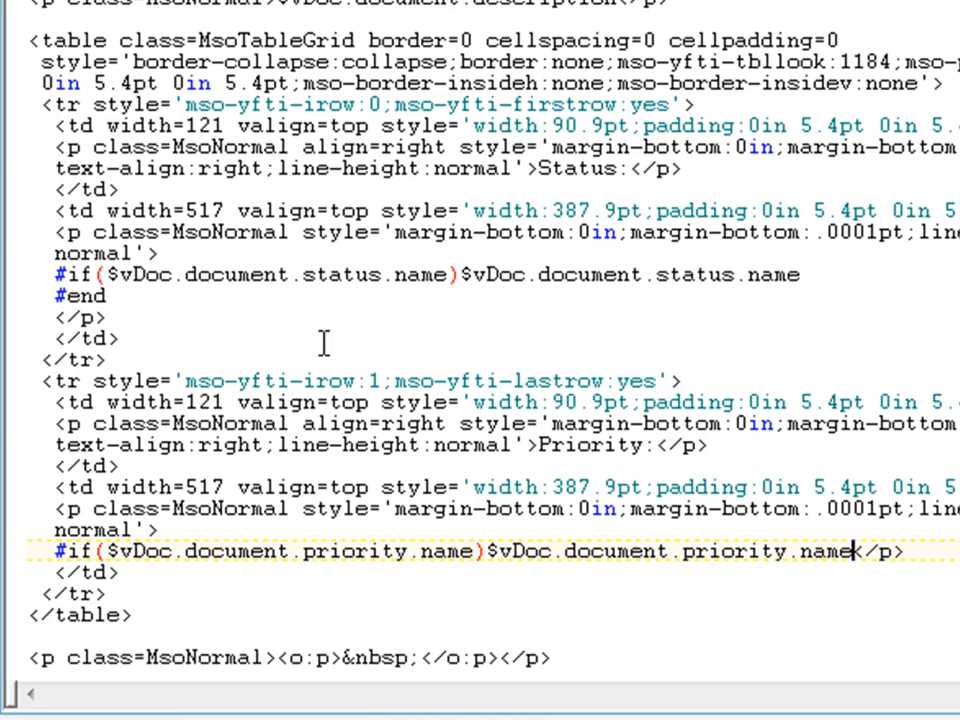
key("Return")
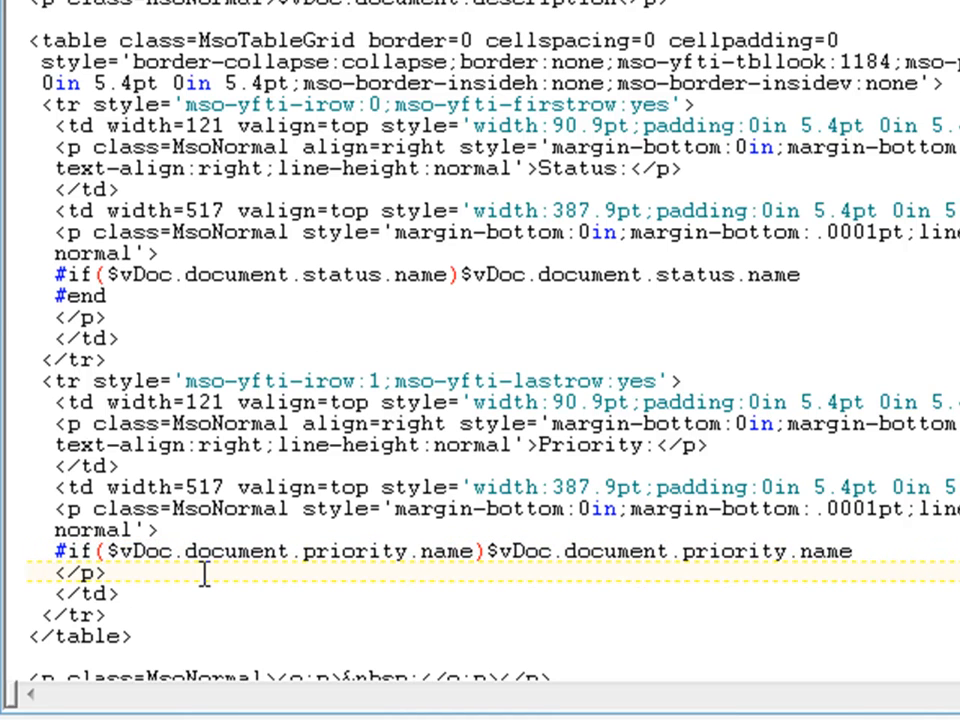
type("#end")
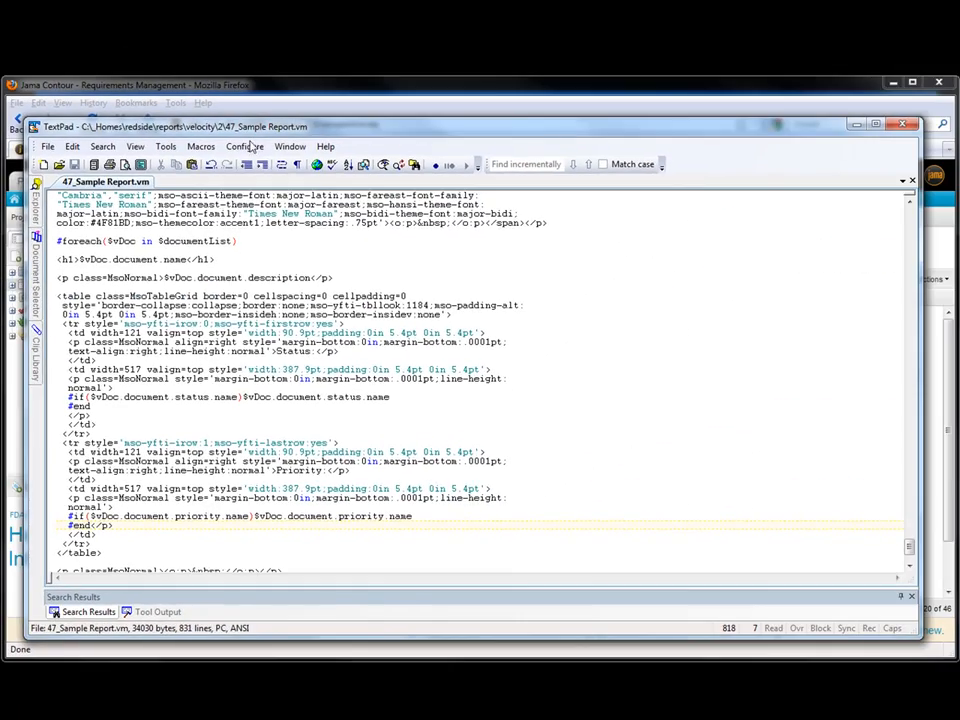
Close the old report, run the Sample Report on Contour's Requirements set in HTML format, and check its Status and Priority lines
left_click(278, 91)
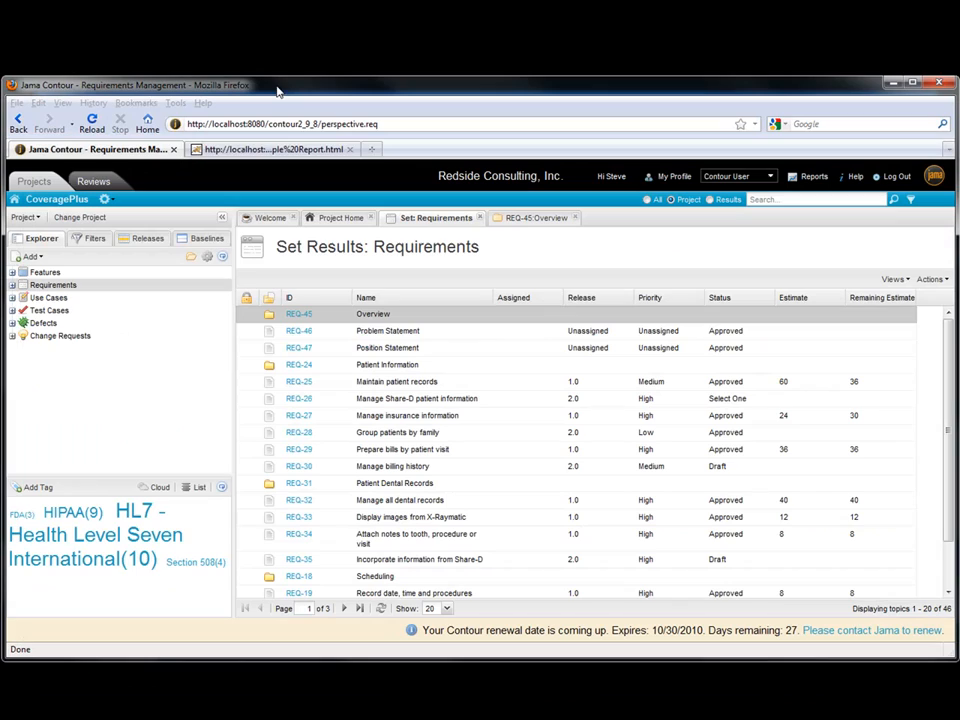
left_click(349, 149)
left_click(815, 180)
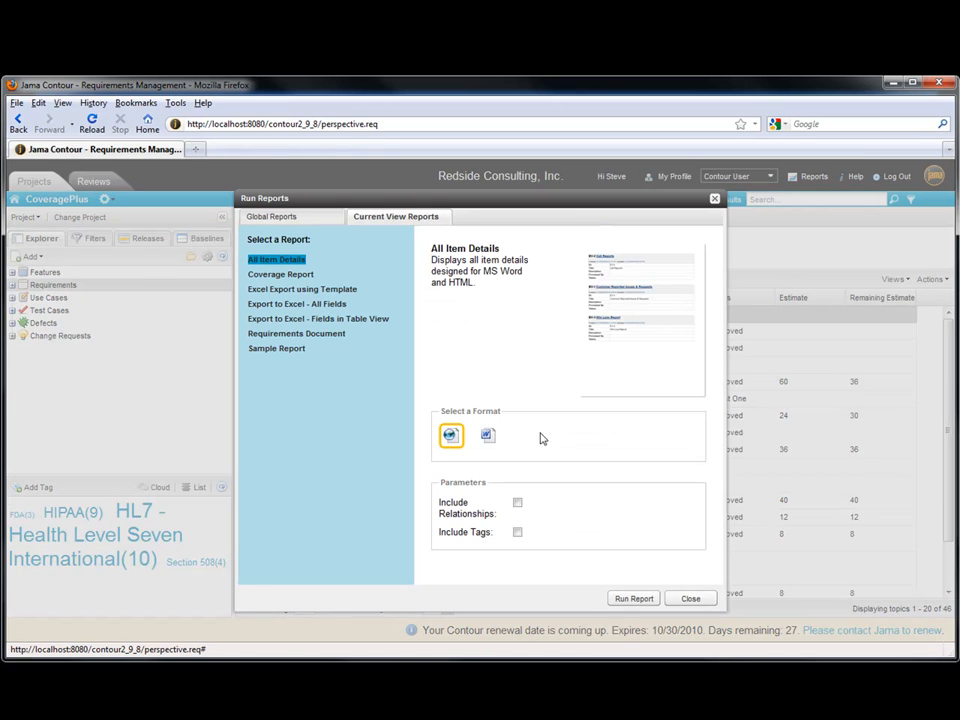
left_click(283, 348)
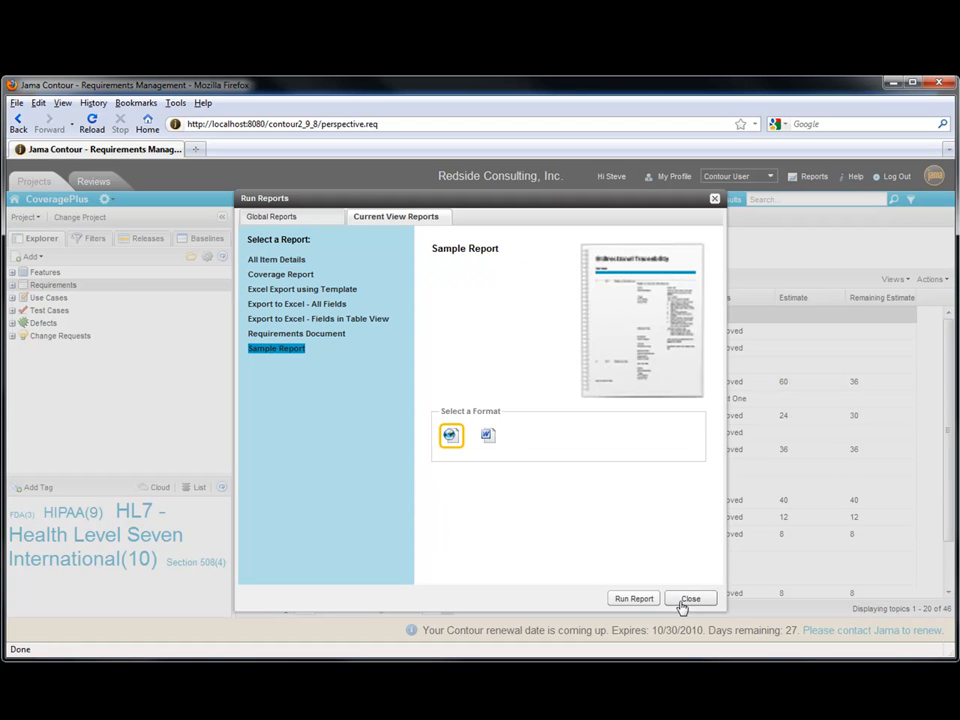
left_click(633, 598)
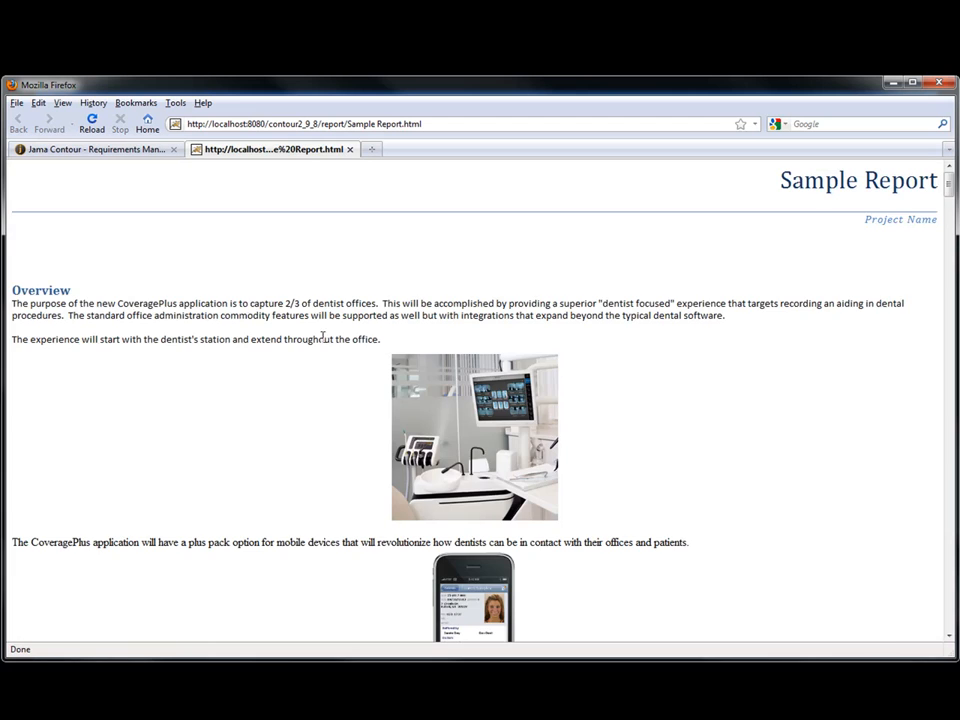
scroll(90, 300, "down", 5)
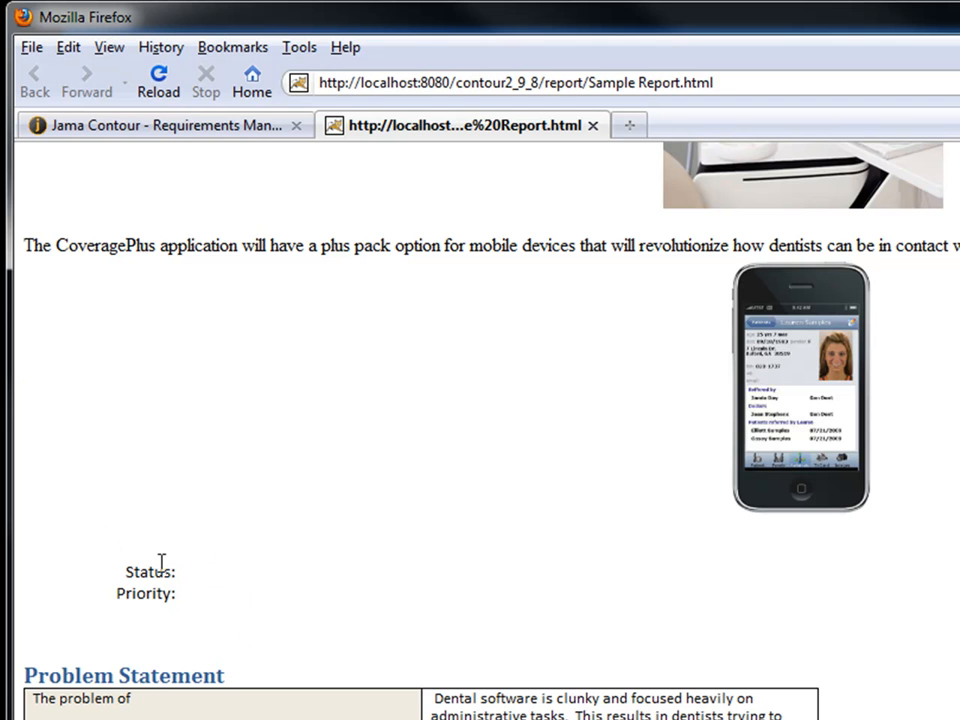
scroll(225, 572, "down", 5)
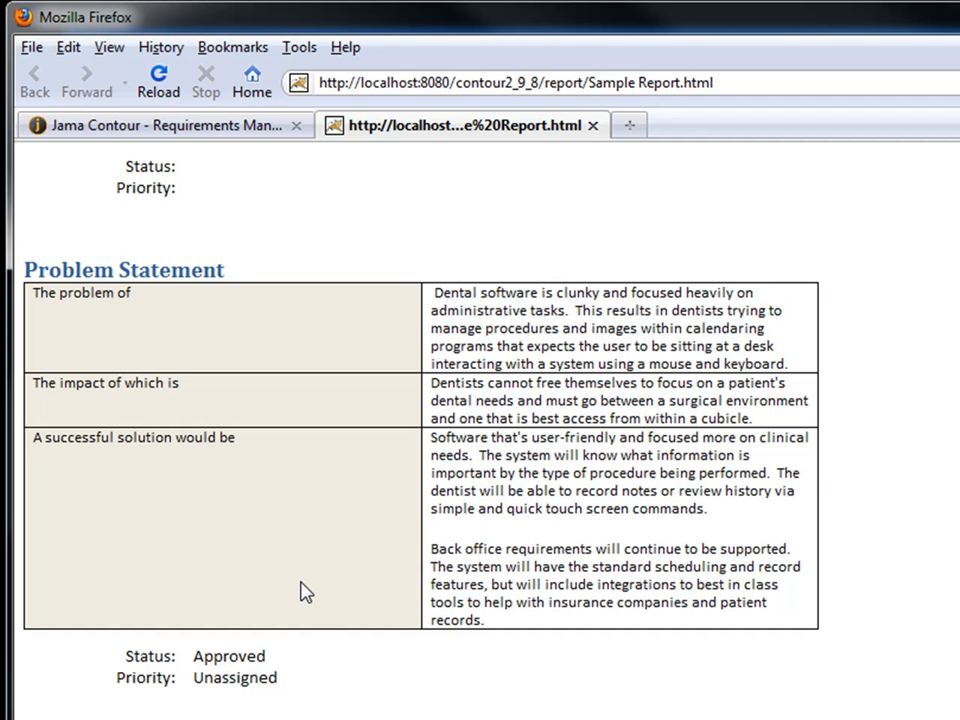
scroll(305, 592, "down", 10)
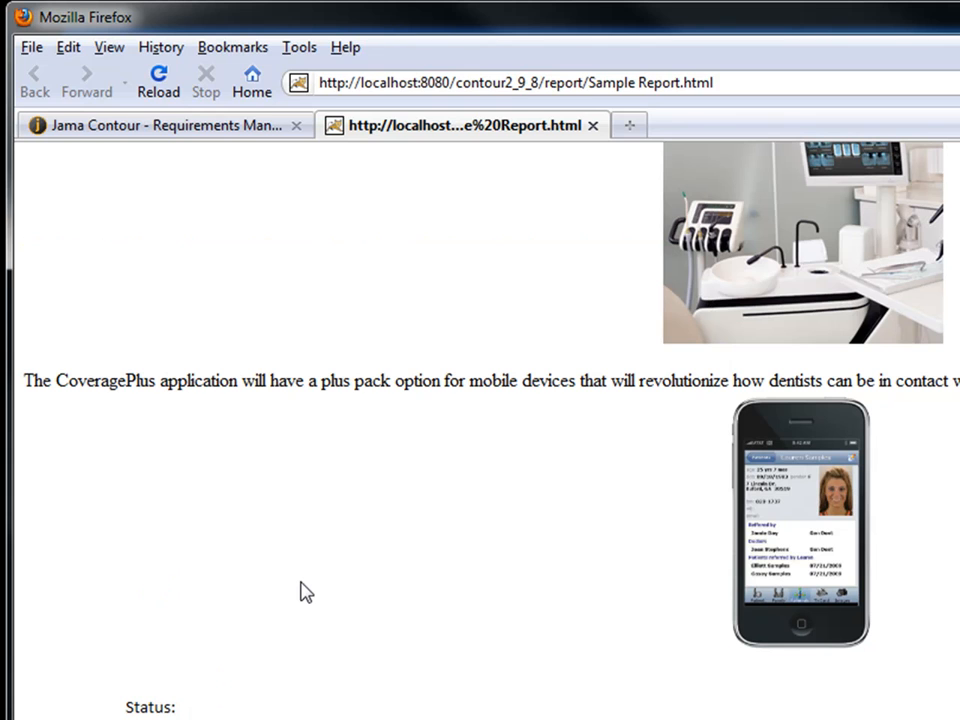